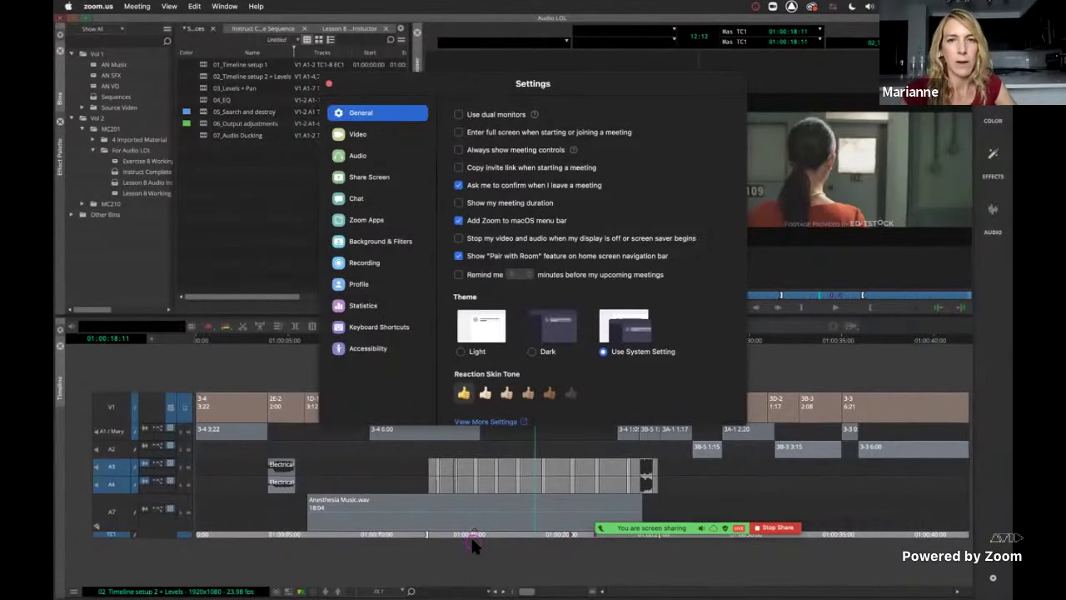
Step: Check the speaker and microphone options in Zoom's audio settings, close them, and place the Media Composer timeline playhead at 01:00:14:15
{"action": "left_click", "coordinate": [370, 158]}
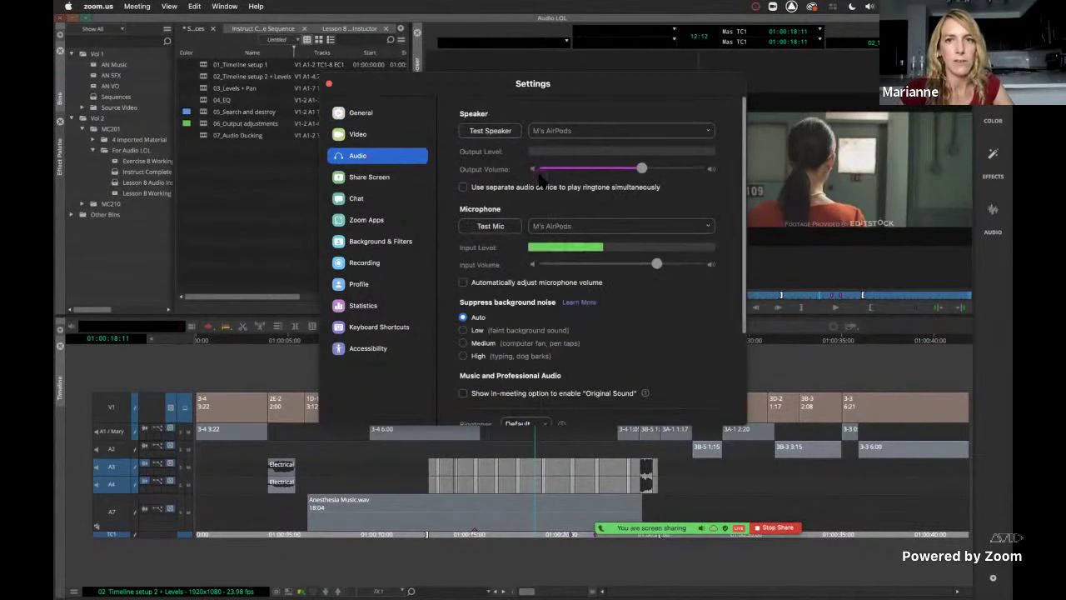
{"action": "left_click", "coordinate": [329, 83]}
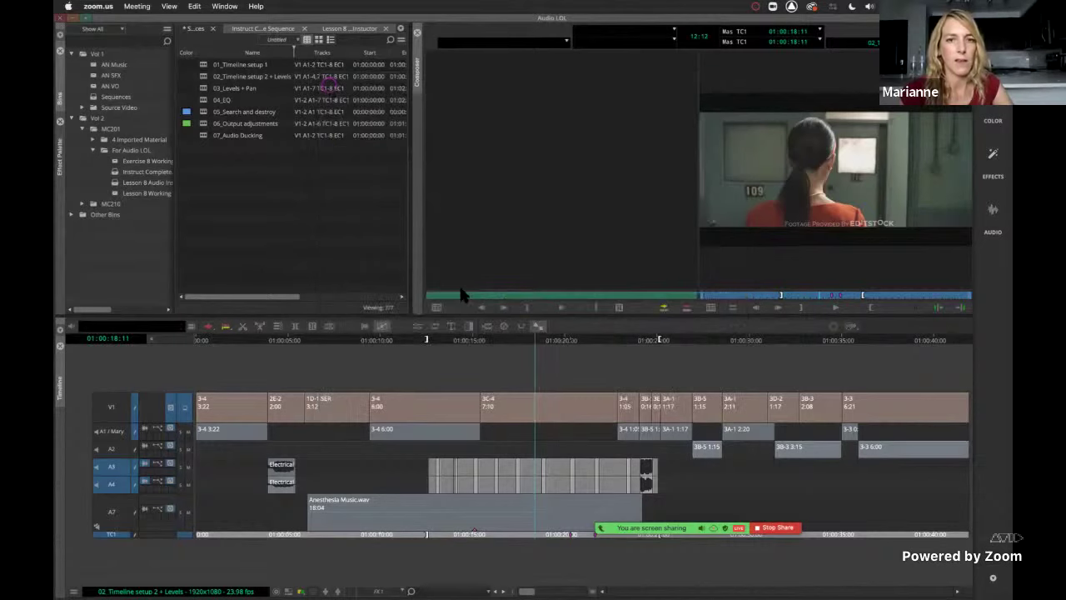
{"action": "left_click", "coordinate": [463, 534]}
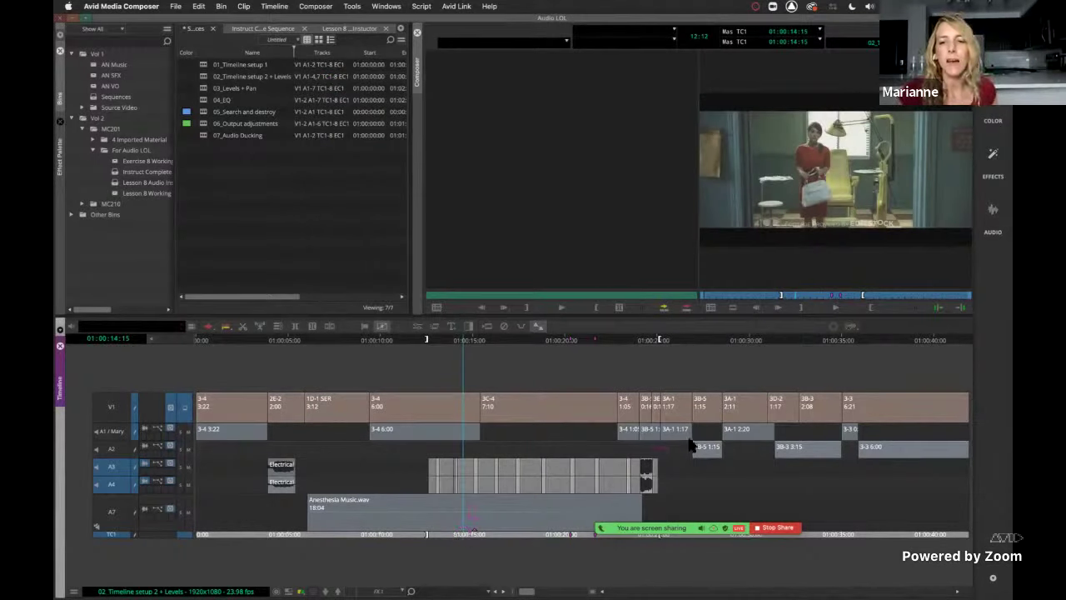
Step: Hide Zoom's floating meeting controls during the screen share
{"action": "mouse_move", "coordinate": [679, 532]}
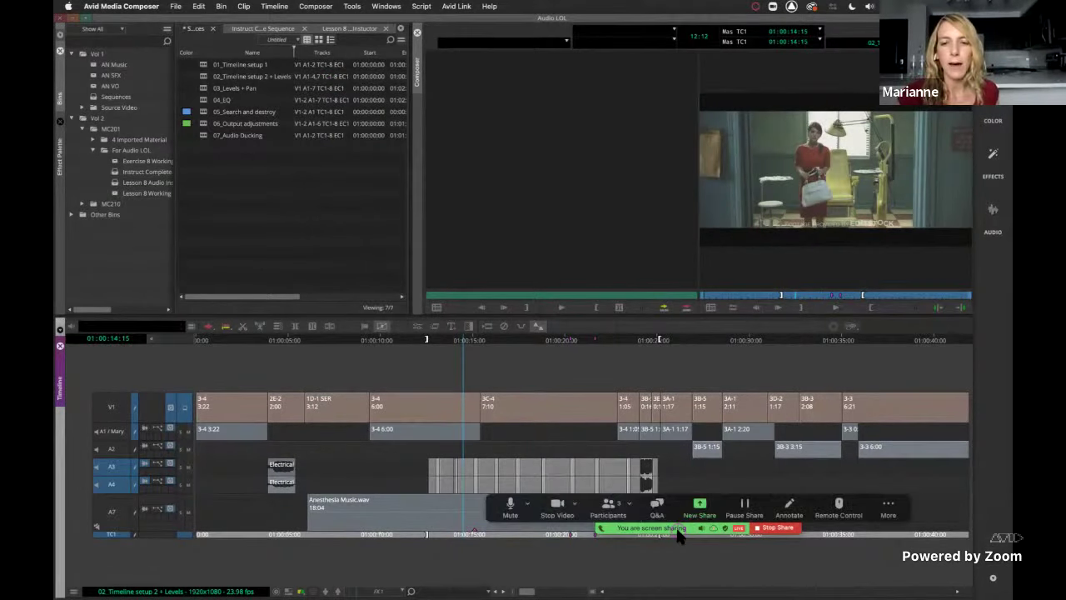
{"action": "left_click", "coordinate": [888, 504]}
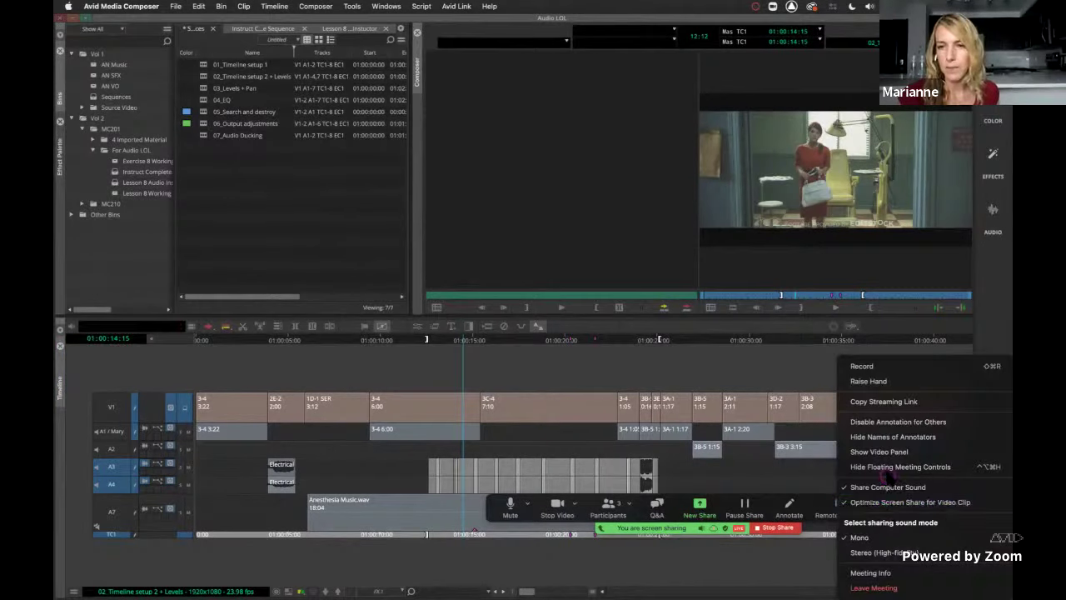
{"action": "left_click", "coordinate": [896, 467]}
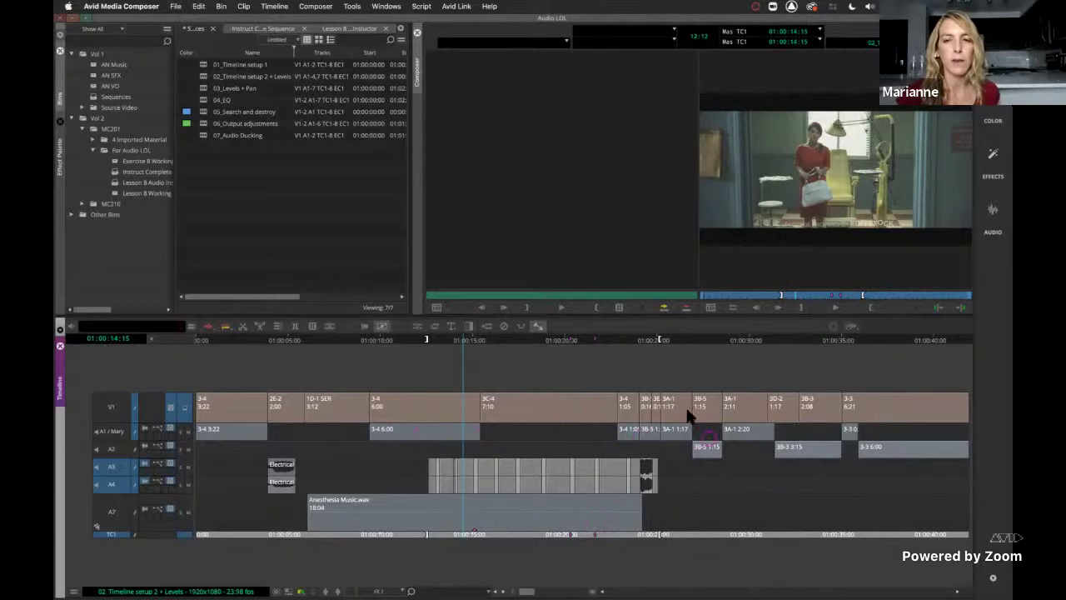
{"action": "left_click", "coordinate": [623, 411]}
{"action": "left_click", "coordinate": [729, 510]}
{"action": "left_click", "coordinate": [675, 430]}
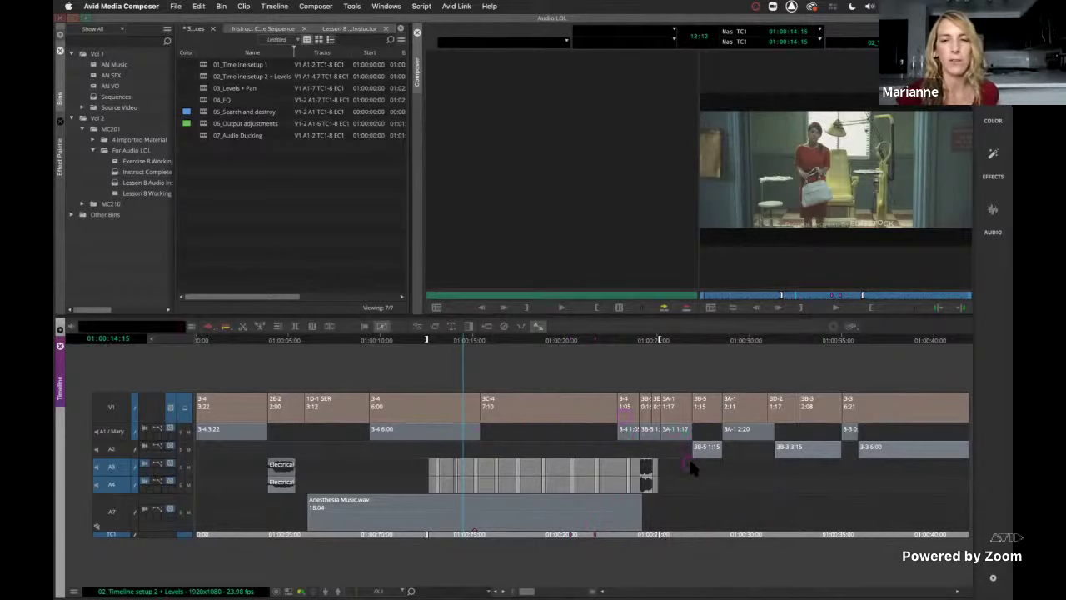
{"action": "left_click", "coordinate": [707, 448]}
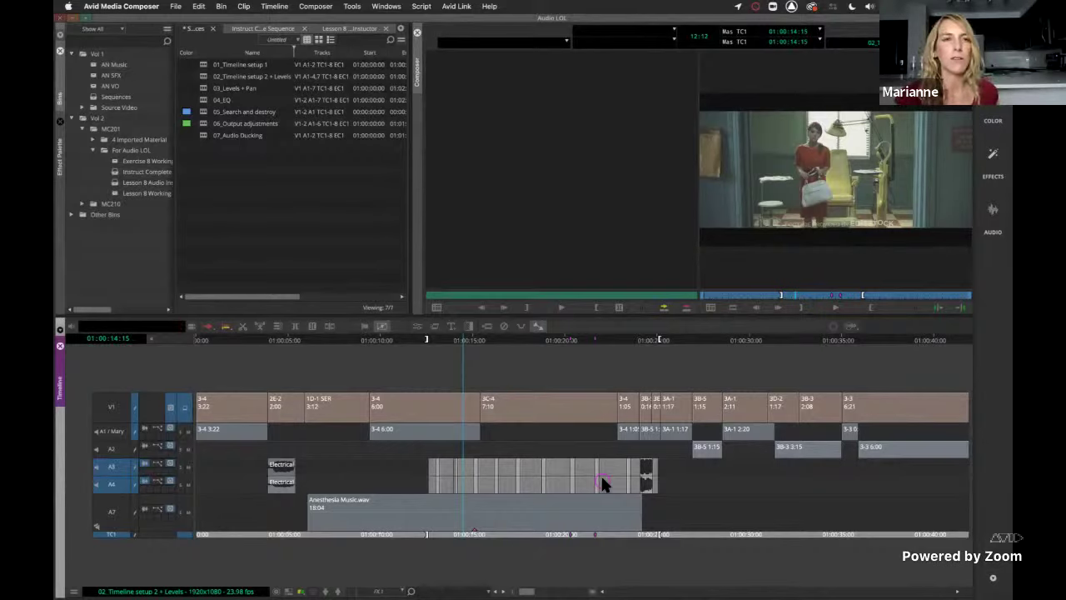
Step: Load the 03_Levels + Pan sequence into the timeline and park the playhead at 01:00:13:06, where the FX clips begin
{"action": "double_click", "coordinate": [206, 88]}
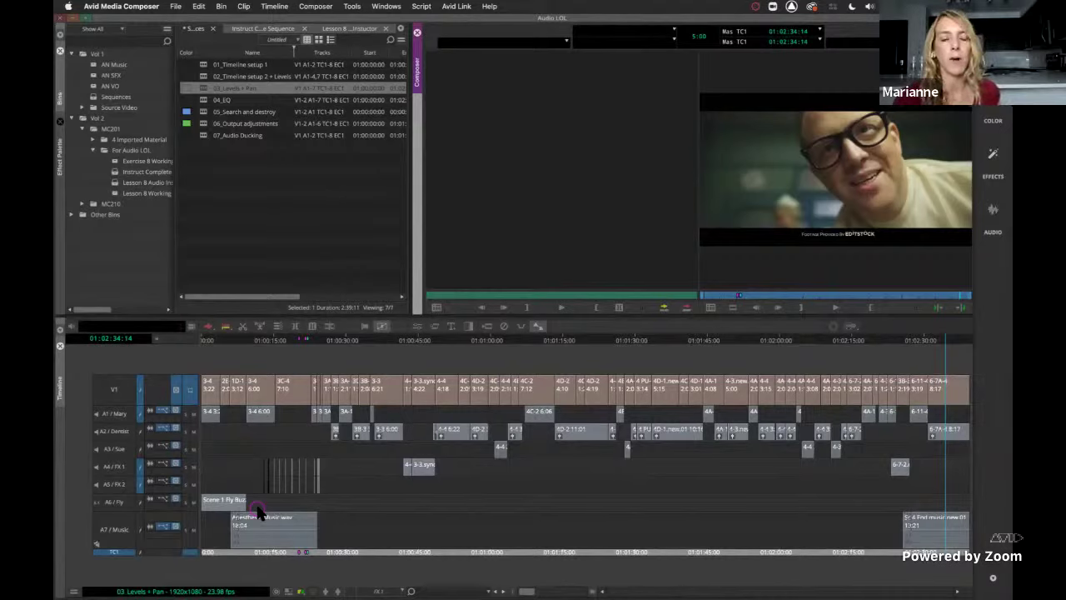
{"action": "left_click", "coordinate": [265, 553]}
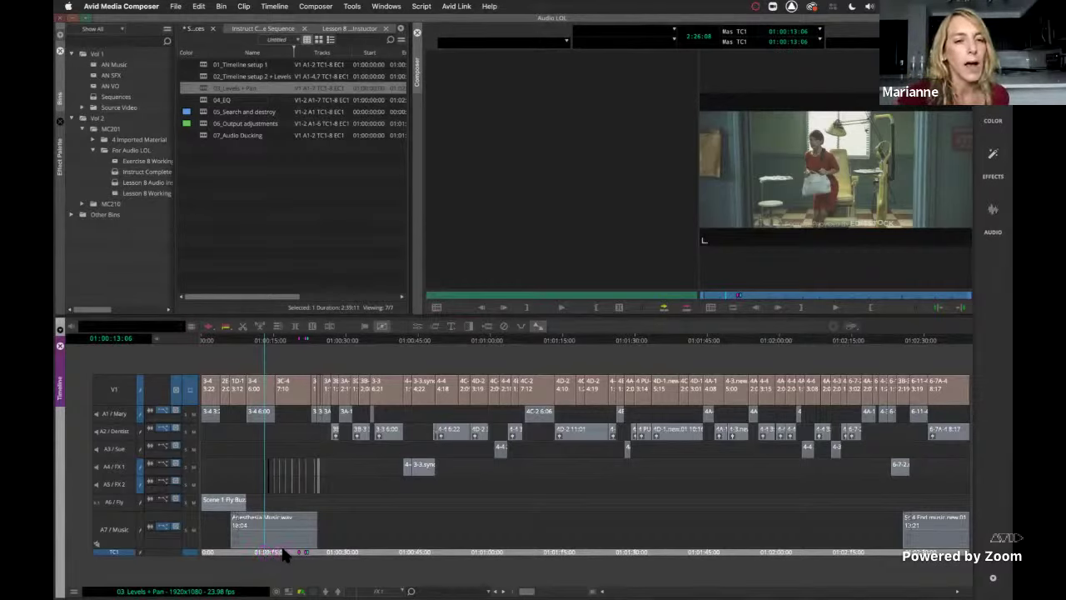
{"action": "left_click", "coordinate": [279, 504]}
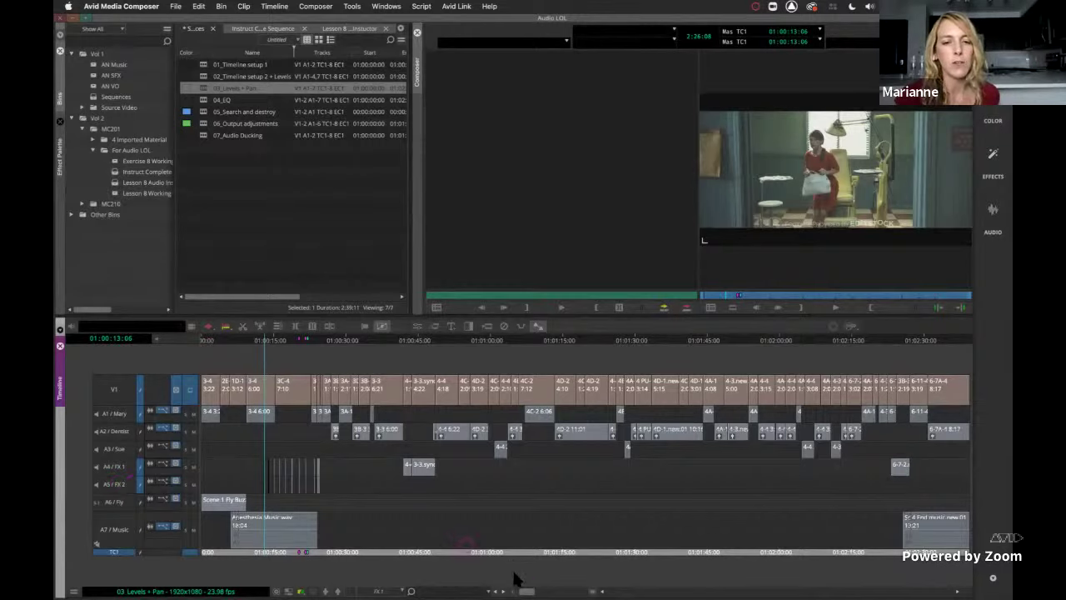
{"action": "left_click_drag", "start_coordinate": [526, 591], "coordinate": [564, 591]}
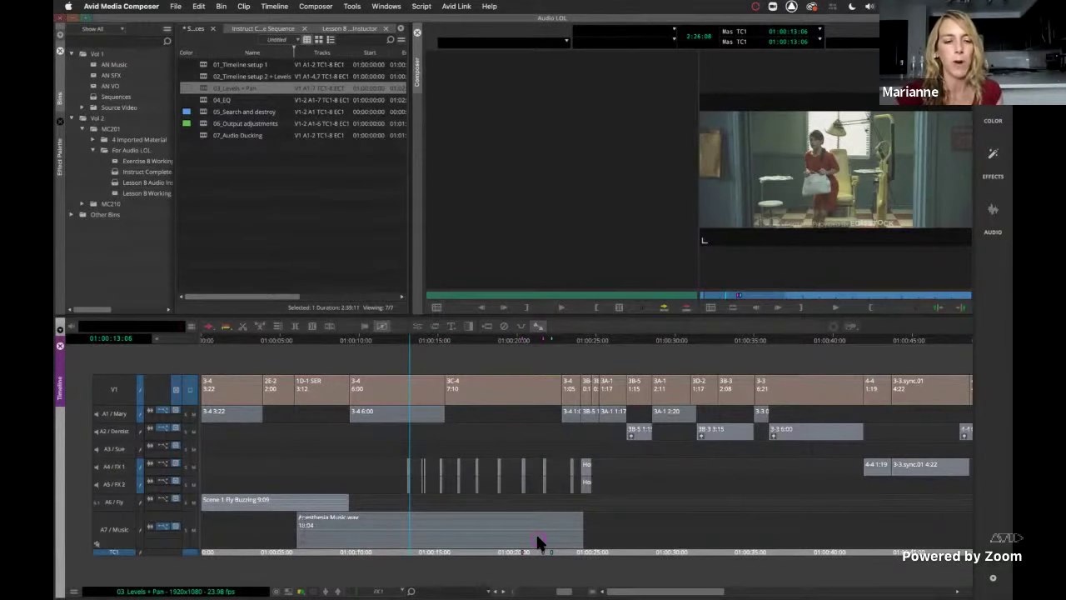
{"action": "key", "text": "super+bracketright"}
{"action": "key", "text": "super+bracketleft"}
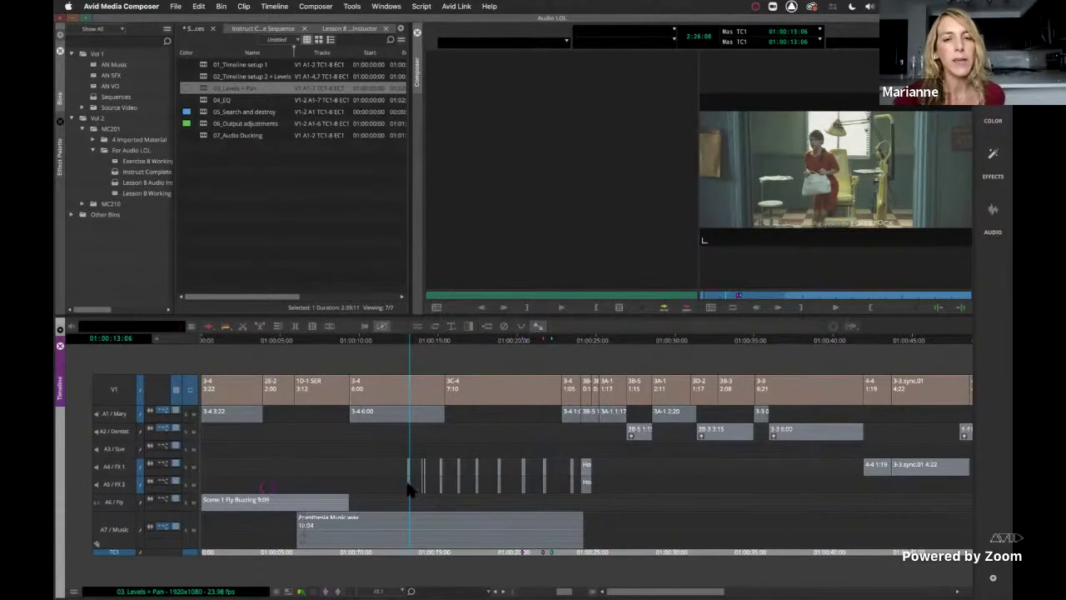
Step: Scrub through the effects clips on A4 and A5 and park at 01:00:24:06 on the last short clip of the group
{"action": "left_click_drag", "start_coordinate": [406, 490], "coordinate": [583, 487]}
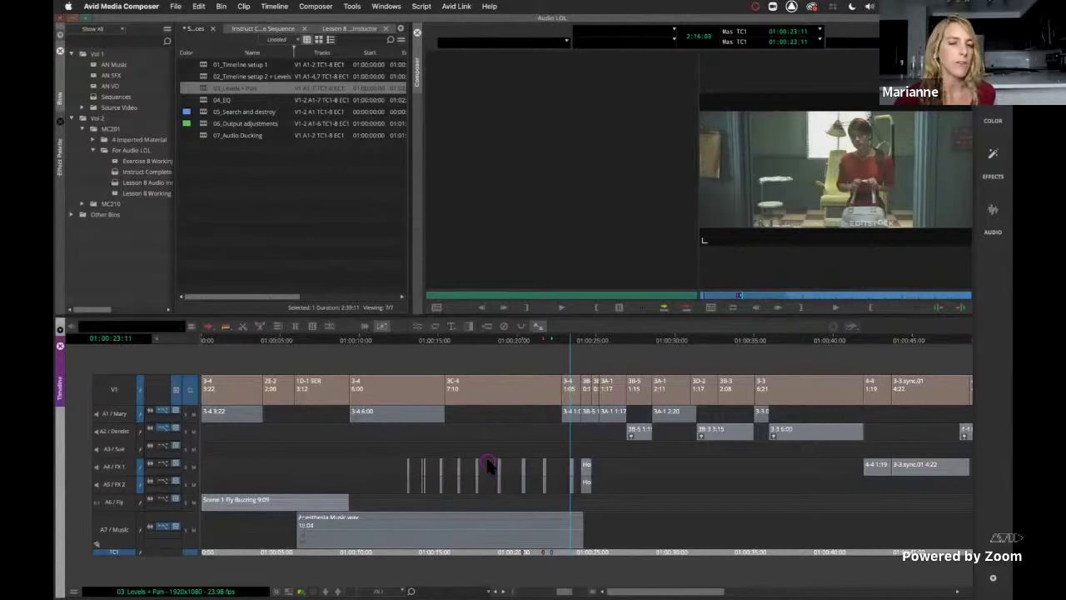
{"action": "left_click", "coordinate": [583, 495]}
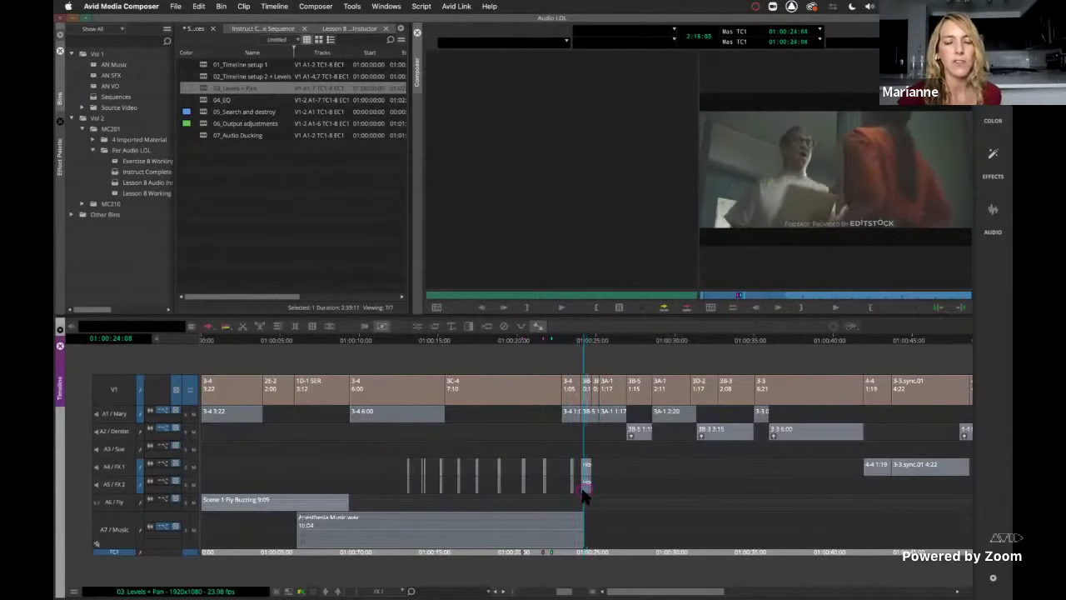
{"action": "key", "text": "Left"}
{"action": "key", "text": "Left"}
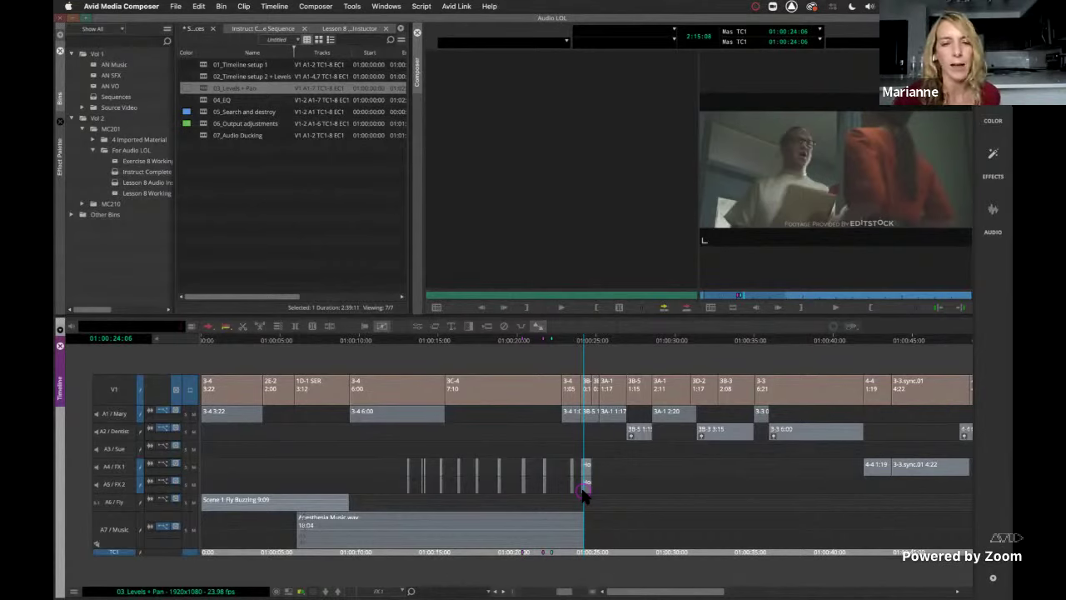
Step: Solo the A4 / FX 1 and A5 / FX 2 tracks and audition the parked effect up to 01:00:24:10
{"action": "left_click", "coordinate": [188, 475]}
{"action": "left_click", "coordinate": [186, 484]}
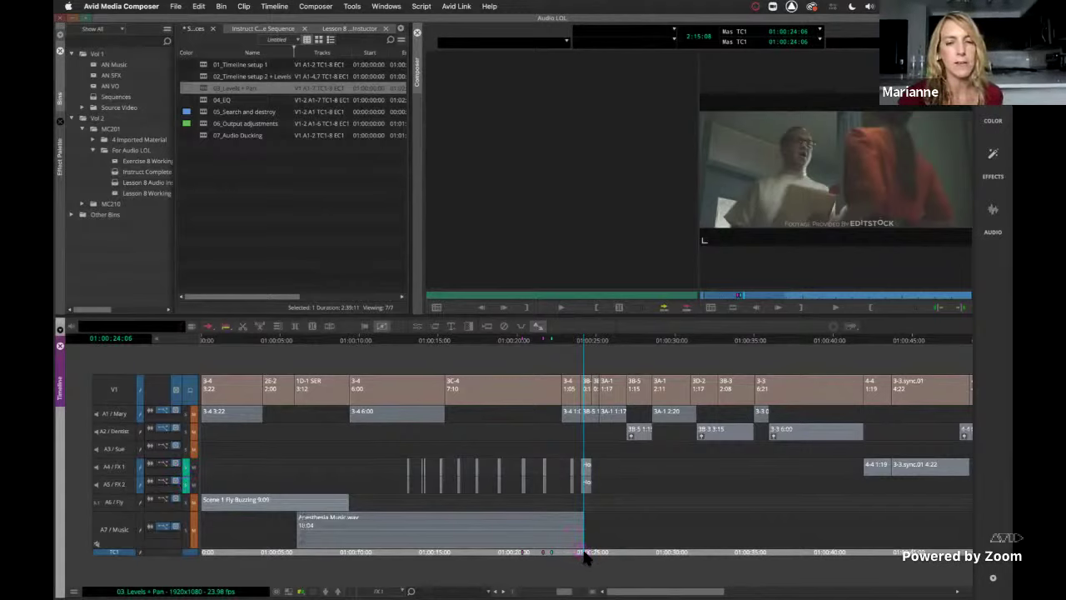
{"action": "left_click_drag", "start_coordinate": [583, 557], "coordinate": [586, 556]}
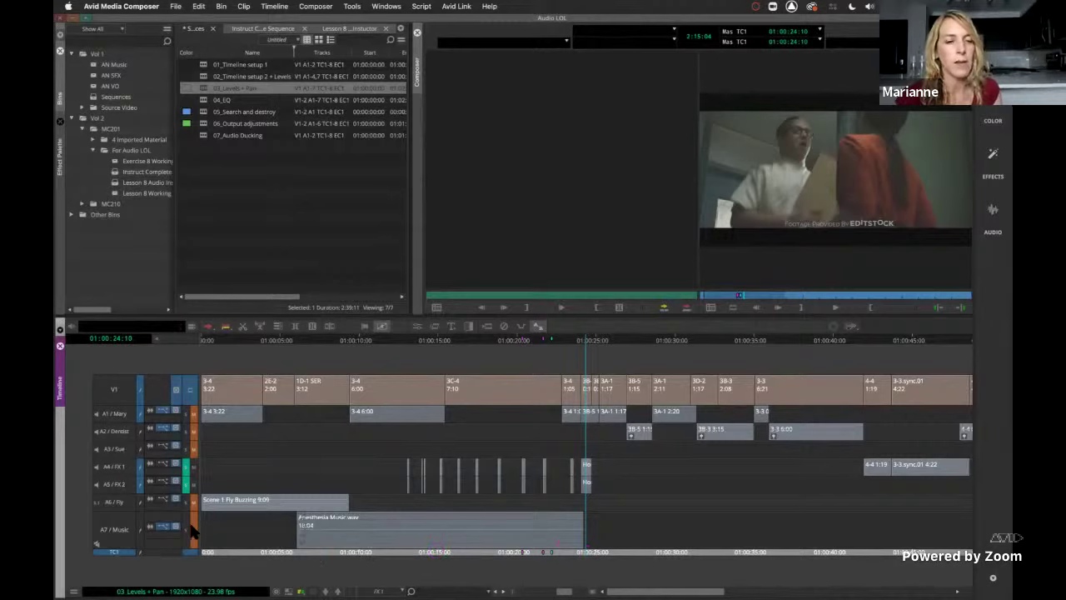
Step: Display Clip Gain on all audio tracks in the timeline
{"action": "left_click", "coordinate": [163, 467]}
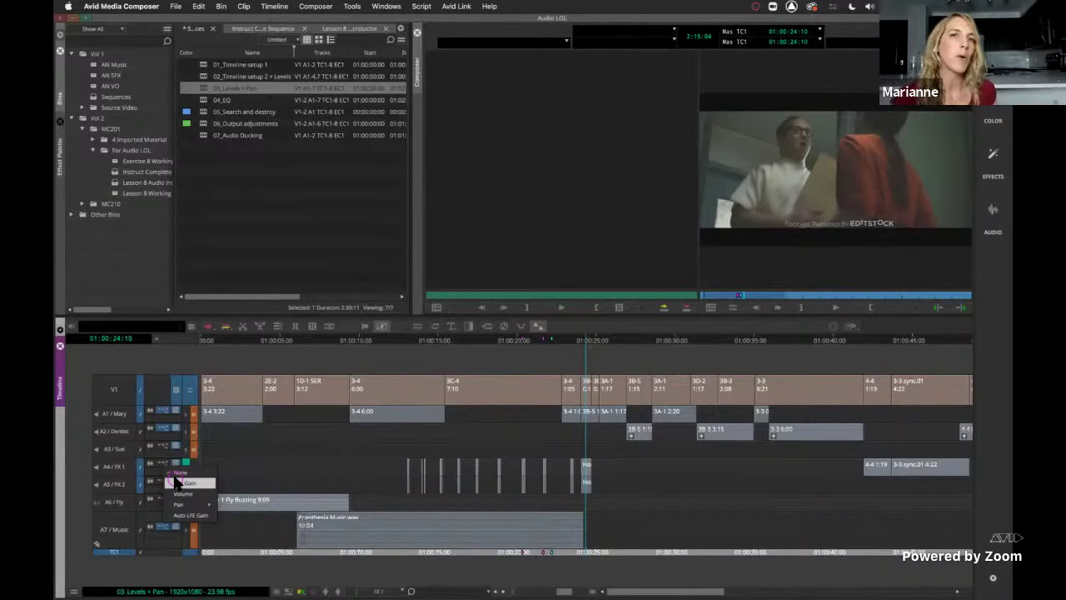
{"action": "left_click", "coordinate": [177, 482]}
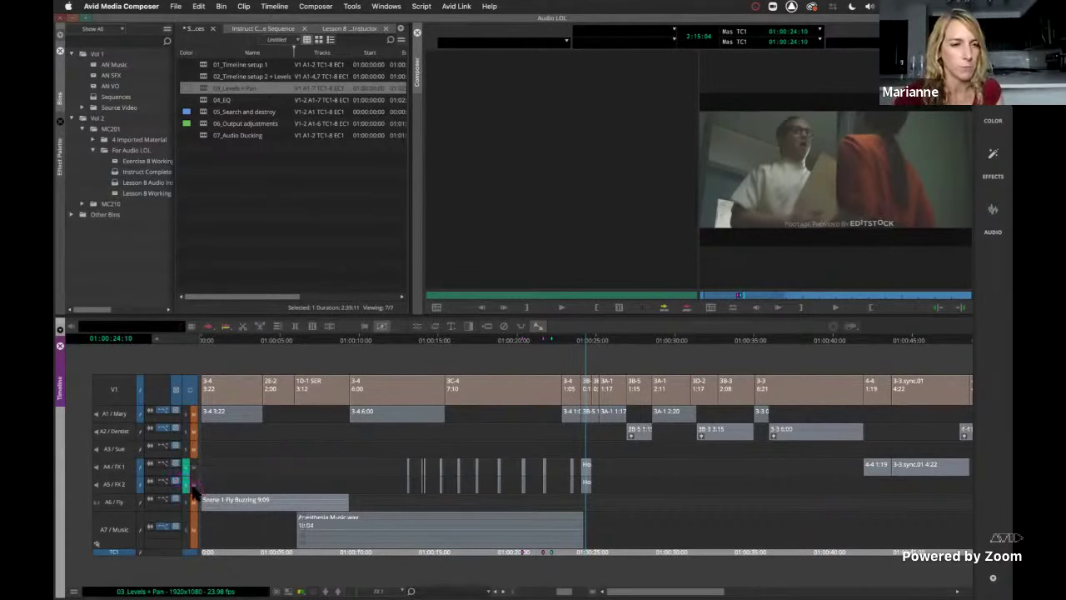
{"action": "left_click", "coordinate": [163, 468]}
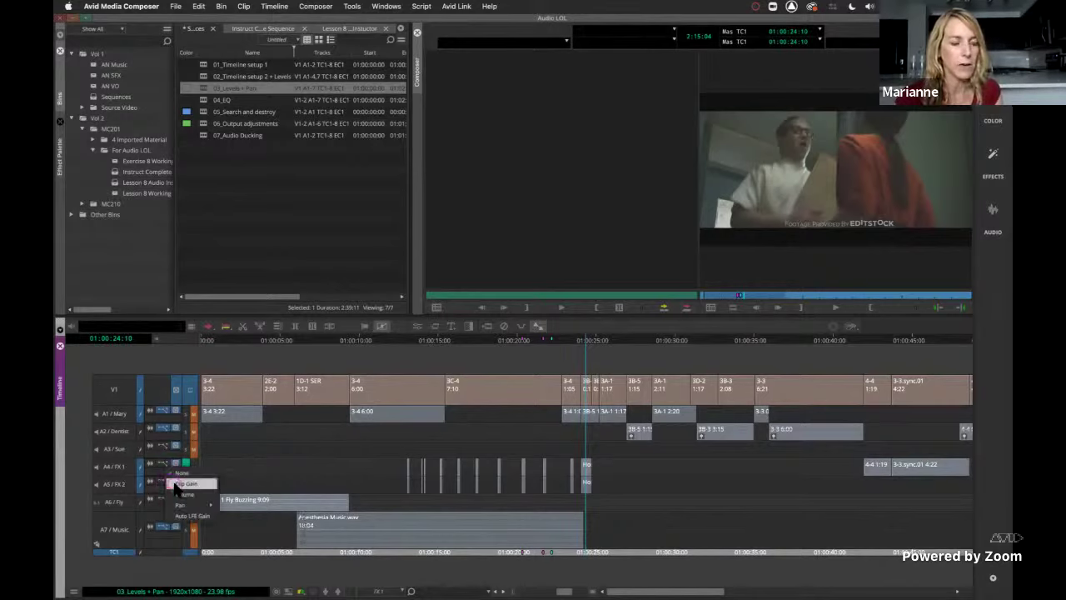
{"action": "left_click", "coordinate": [176, 484]}
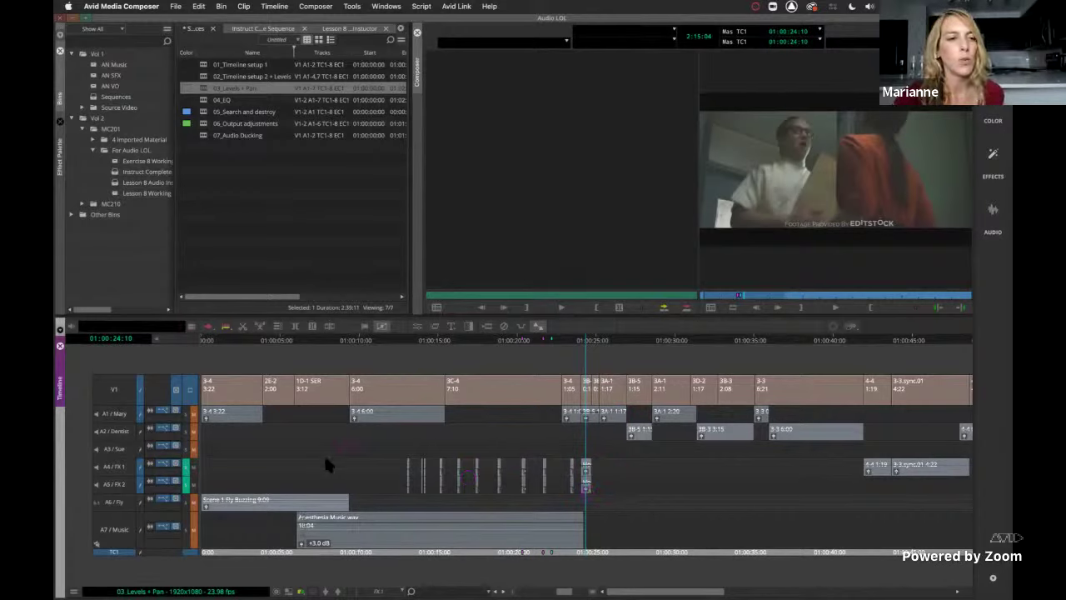
Step: Select the A4 / FX 1 and A5 / FX 2 tracks for gain changes to the Horror Stinger clip
{"action": "left_click", "coordinate": [121, 471]}
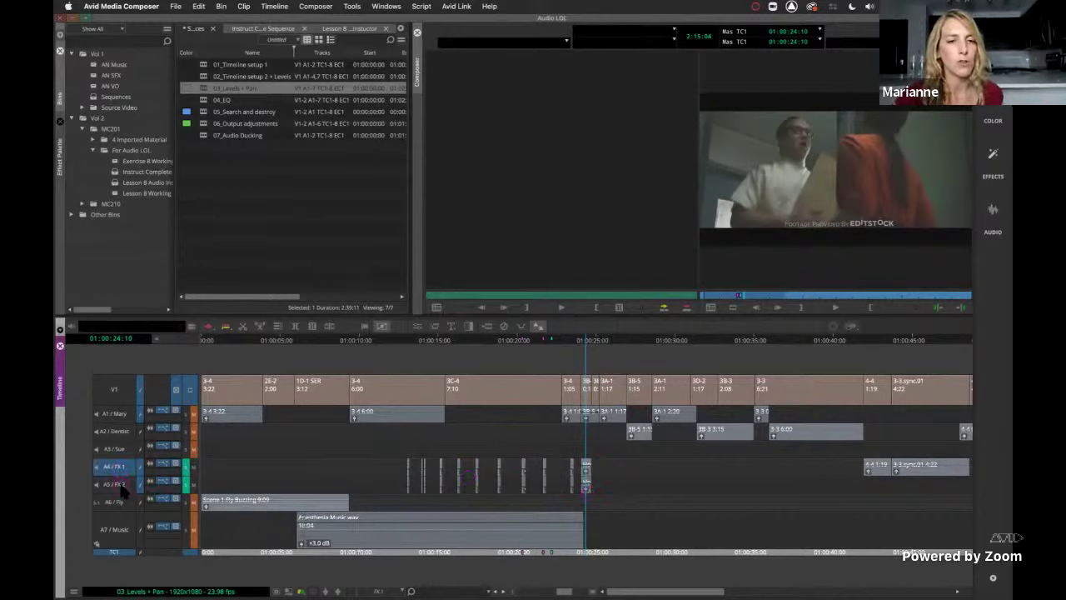
{"action": "left_click", "coordinate": [117, 484]}
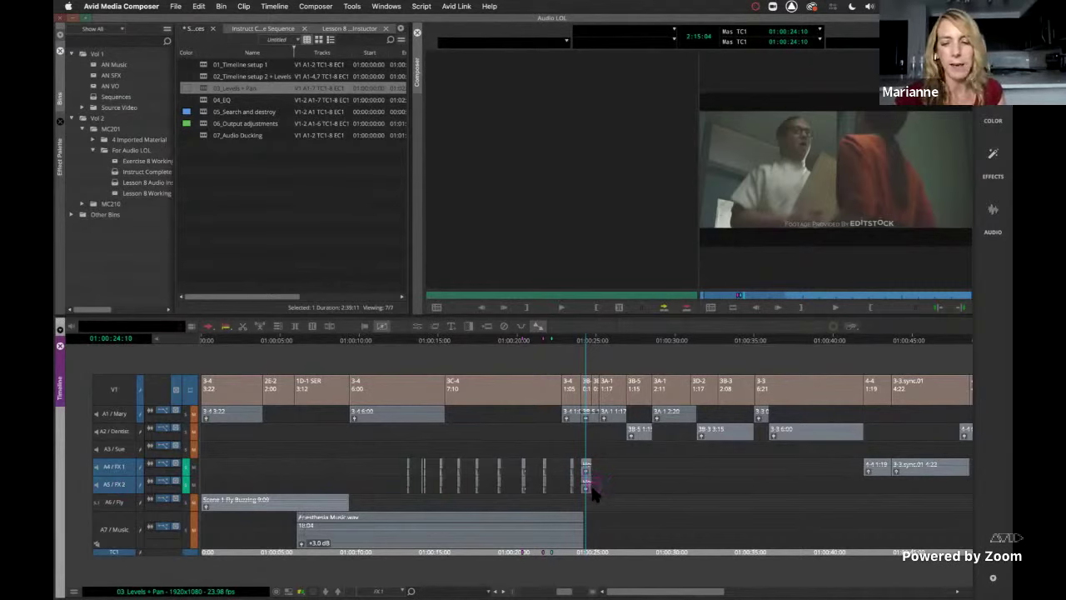
{"action": "key", "text": "super+bracketright"}
{"action": "key", "text": "super+bracketright"}
{"action": "key", "text": "super+bracketright"}
{"action": "key", "text": "super+bracketright"}
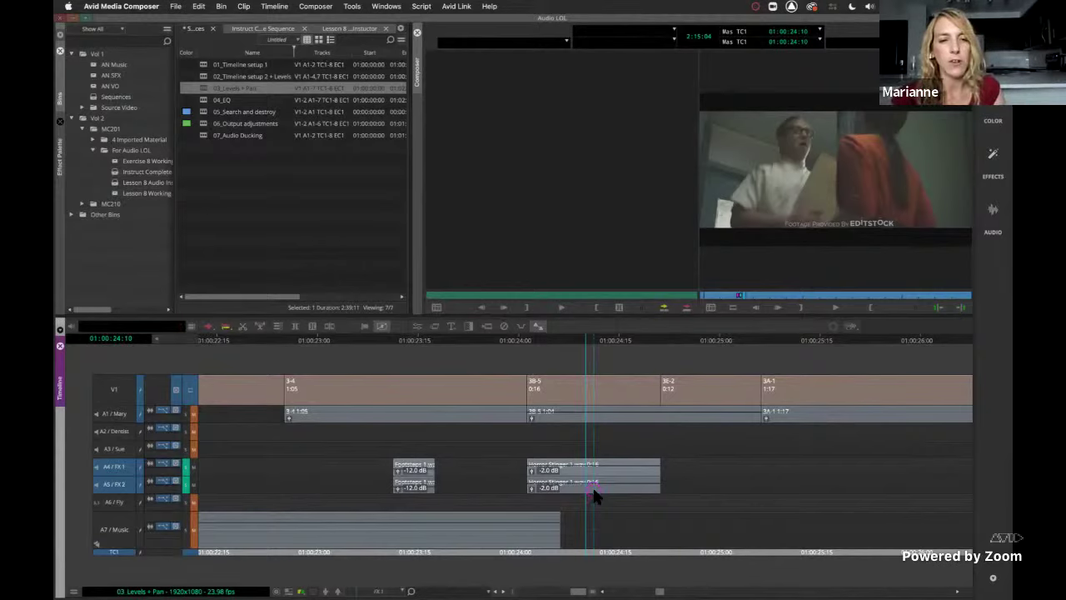
Step: Try the clip gain slider on the Horror Stinger clip, bringing its gain to 0 dB on A4 and A5
{"action": "left_click", "coordinate": [534, 471]}
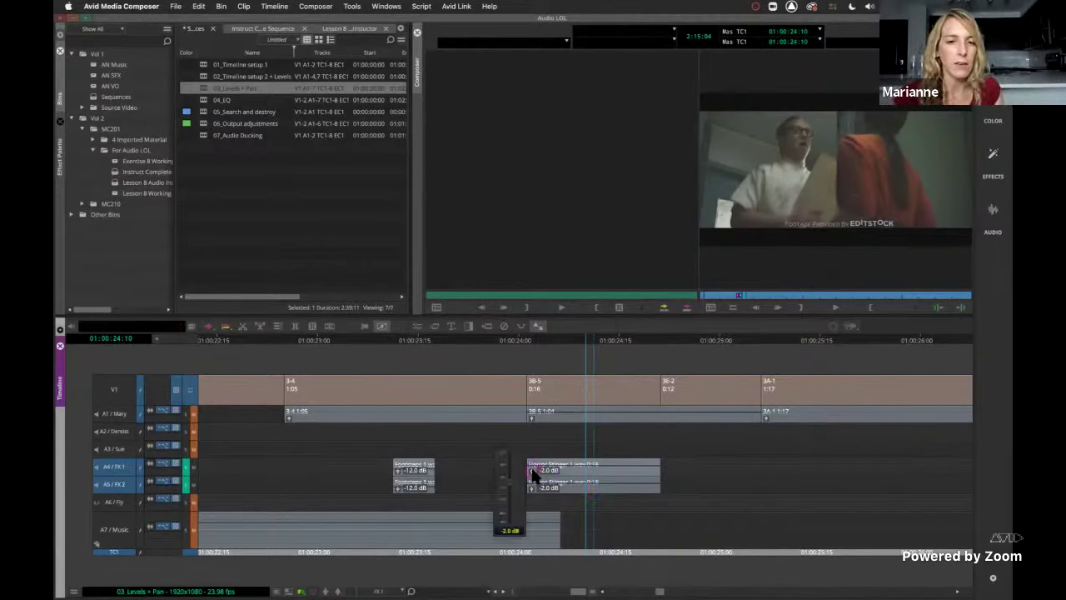
{"action": "left_click_drag", "start_coordinate": [509, 475], "coordinate": [509, 492]}
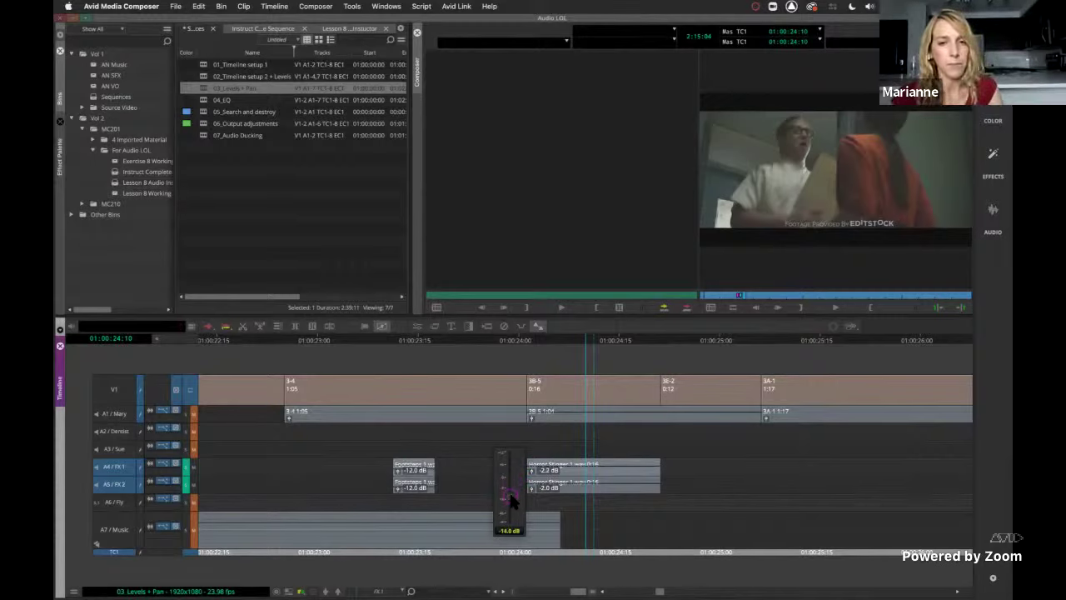
{"action": "left_click", "coordinate": [586, 472]}
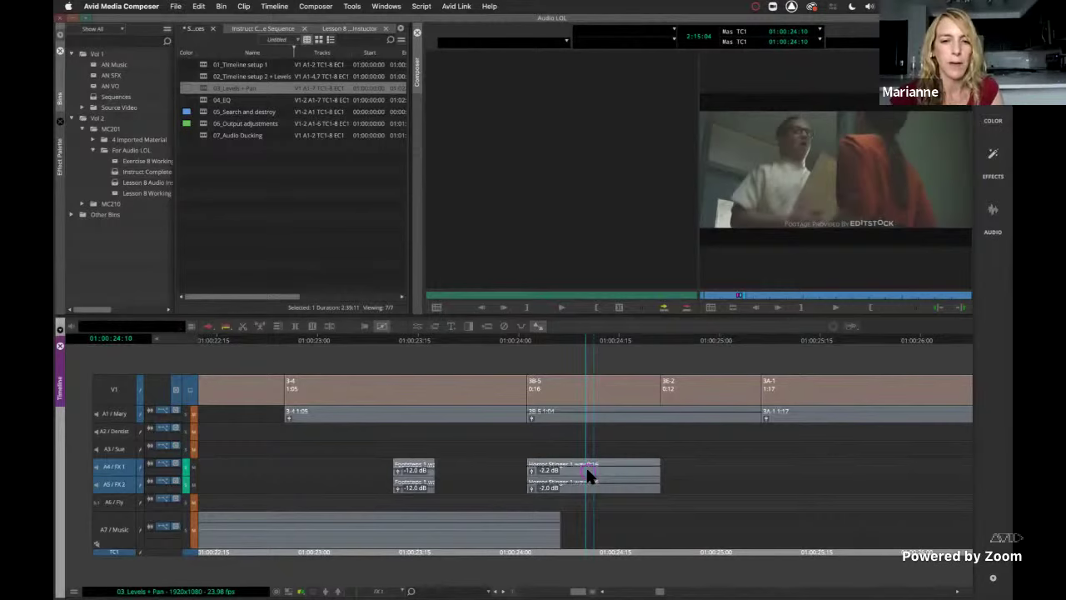
{"action": "left_click", "coordinate": [532, 472]}
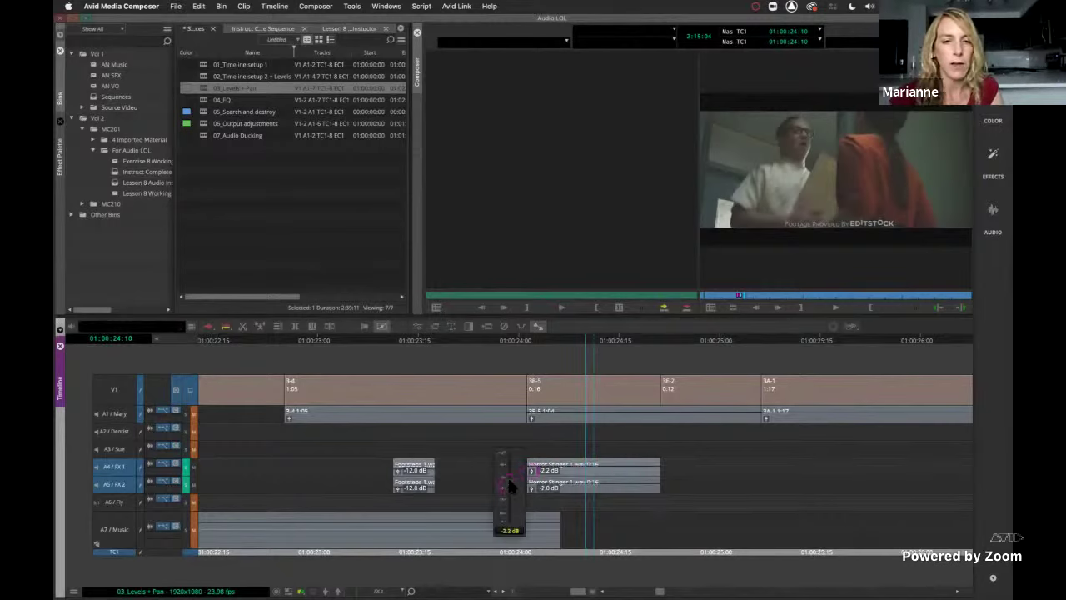
{"action": "left_click_drag", "start_coordinate": [509, 483], "coordinate": [507, 477]}
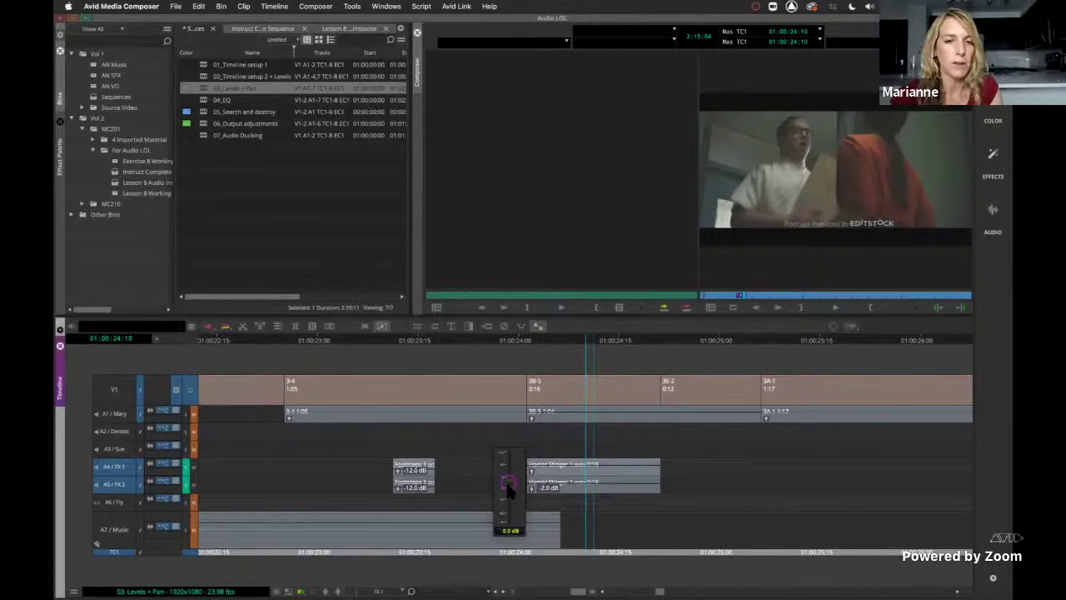
{"action": "left_click", "coordinate": [530, 494]}
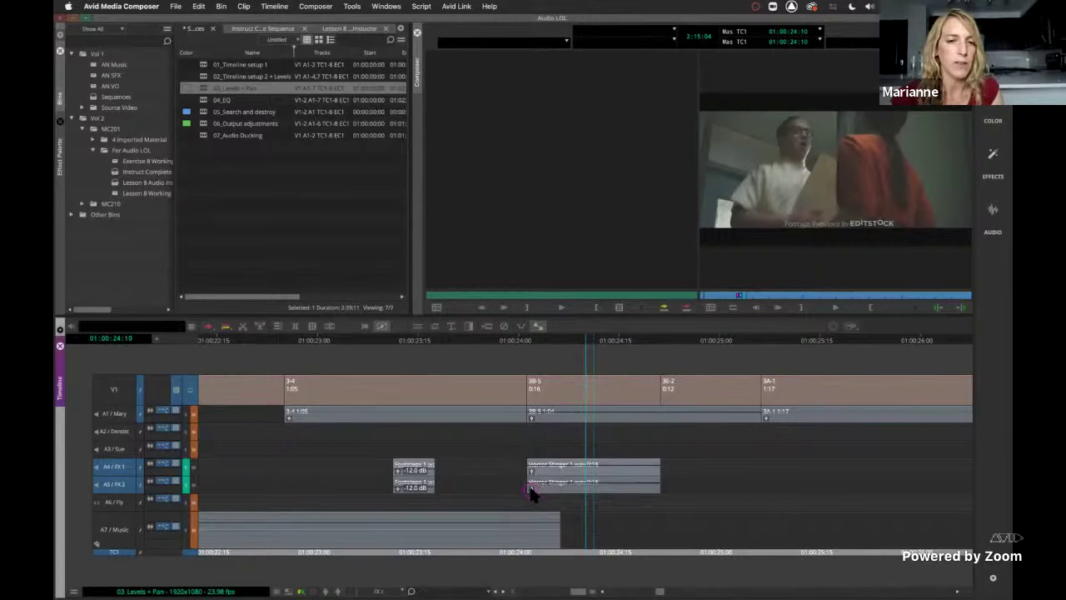
Step: Park at 01:00:24:08 within the Horror Stinger clip and lower its clip gain to -11.0 dB on both A4 and A5
{"action": "left_click", "coordinate": [570, 488]}
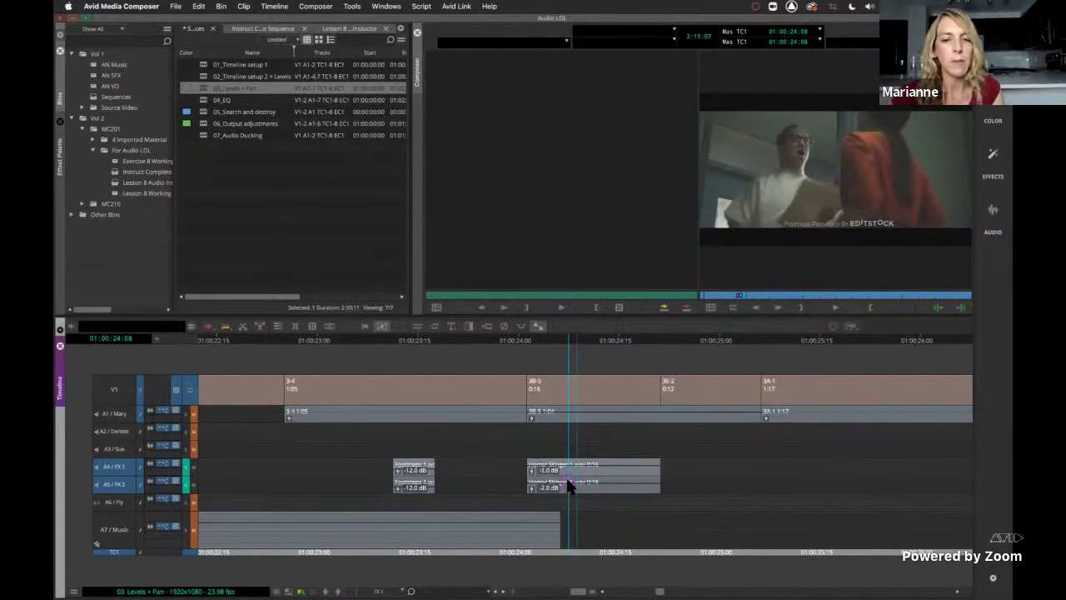
{"action": "key", "text": "Down"}
{"action": "key", "text": "Down"}
{"action": "key", "text": "Down"}
{"action": "key", "text": "Down"}
{"action": "key", "text": "Down"}
{"action": "key", "text": "Down"}
{"action": "key", "text": "Down"}
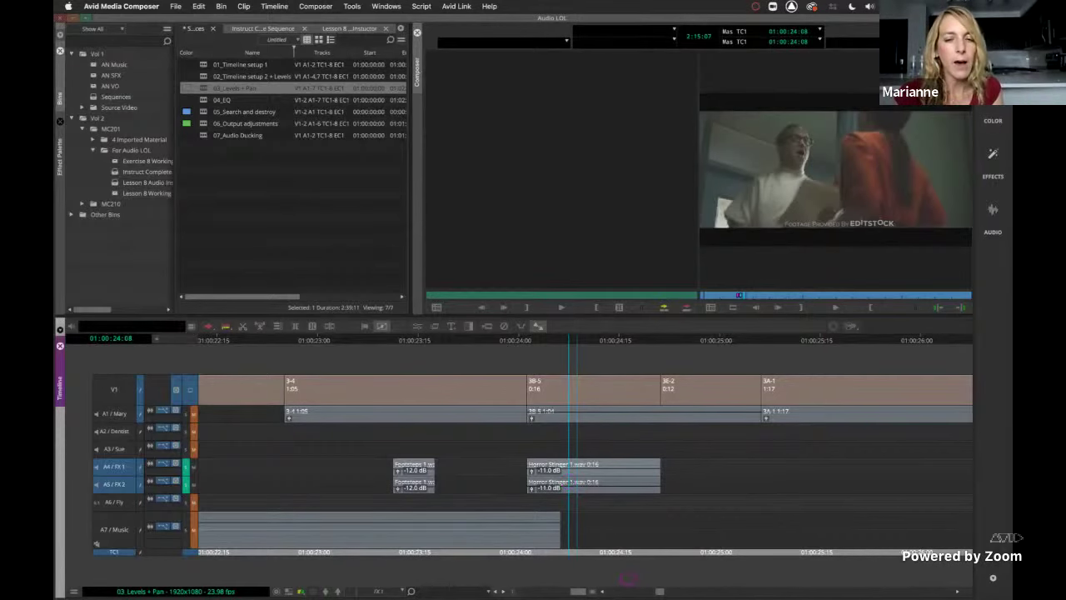
Step: Park at 01:00:13:01 on the first footsteps clip of A4 / FX 1 and A5 / FX 2, and switch to the Audio workspace
{"action": "left_click_drag", "start_coordinate": [577, 591], "coordinate": [567, 590]}
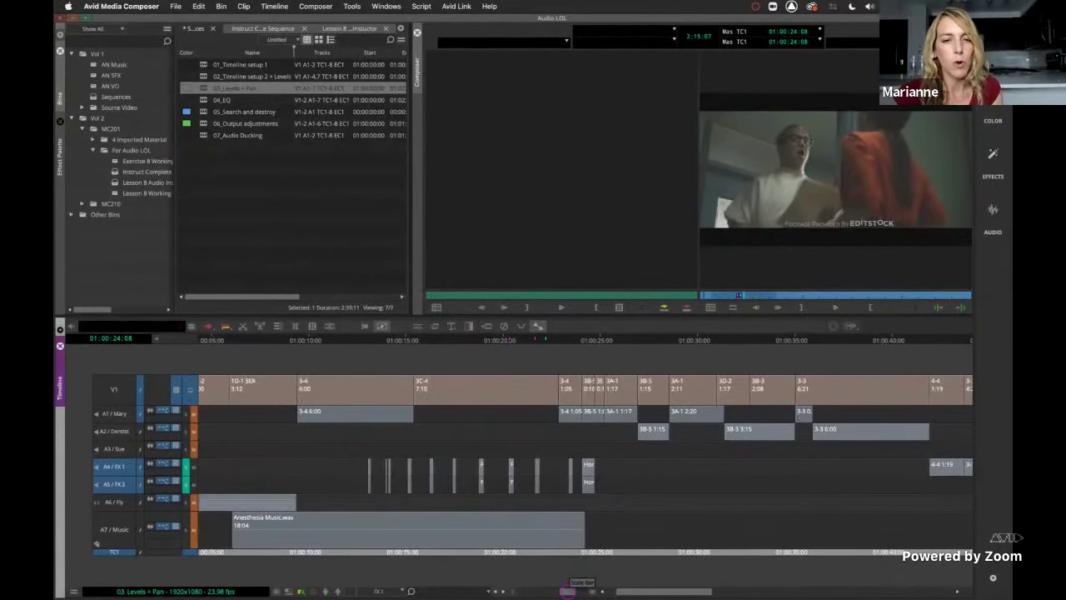
{"action": "left_click_drag", "start_coordinate": [360, 494], "coordinate": [432, 492]}
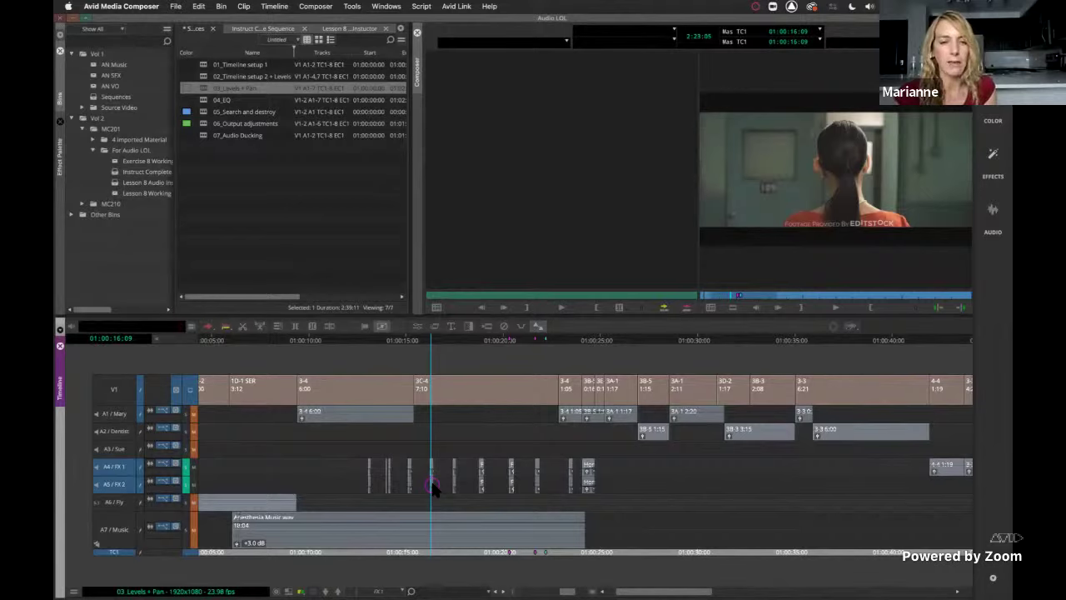
{"action": "left_click", "coordinate": [368, 492]}
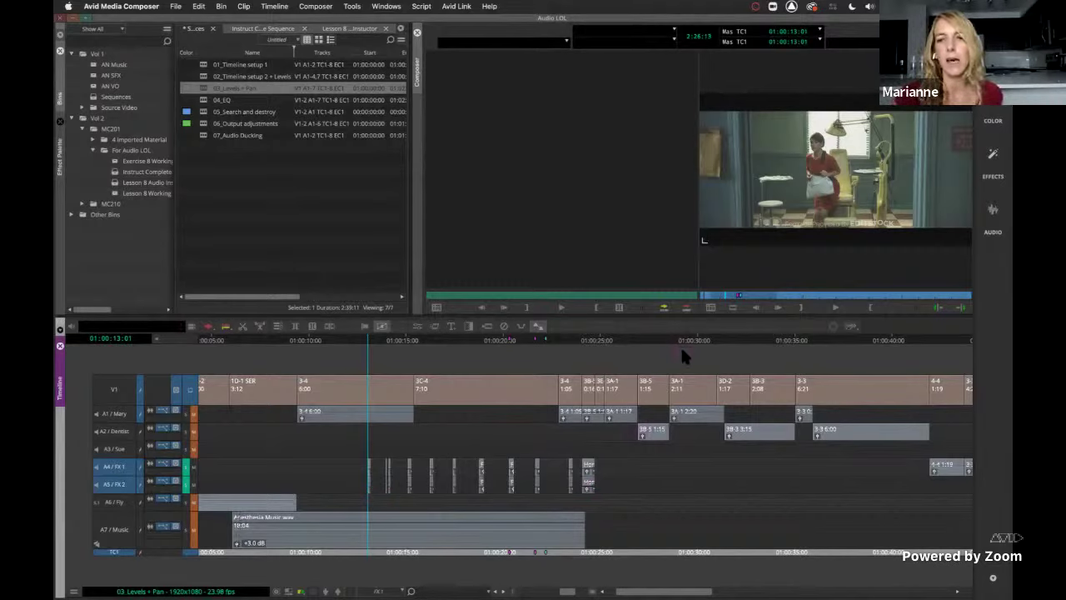
{"action": "left_click", "coordinate": [991, 210]}
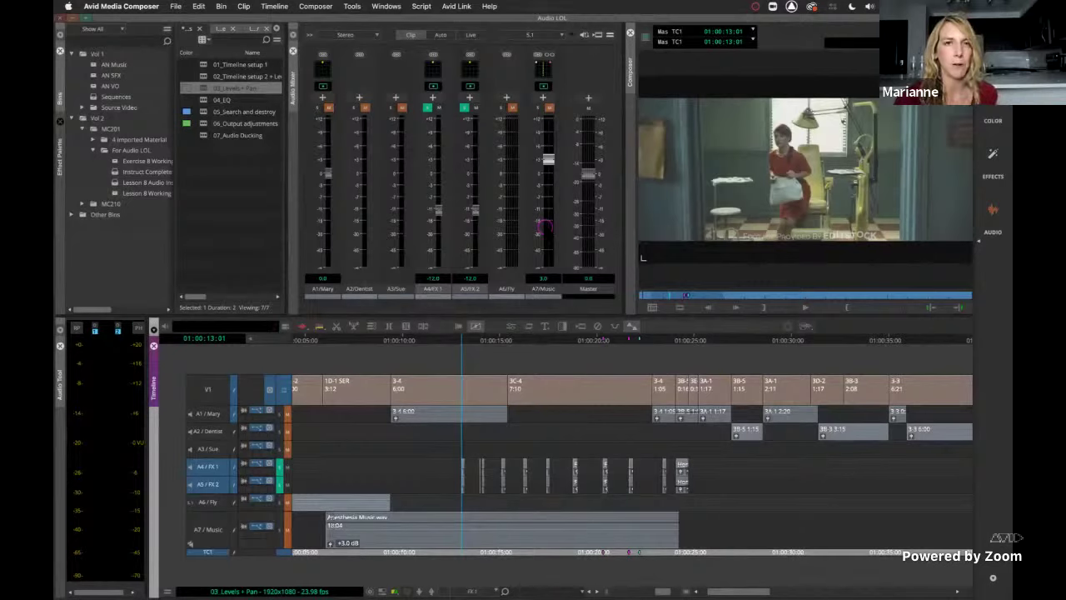
Step: Move the position off the first footsteps clip and back to 01:00:13:01 to compare the mixer's A4 and A5 channels with and without a clip
{"action": "left_click", "coordinate": [465, 474]}
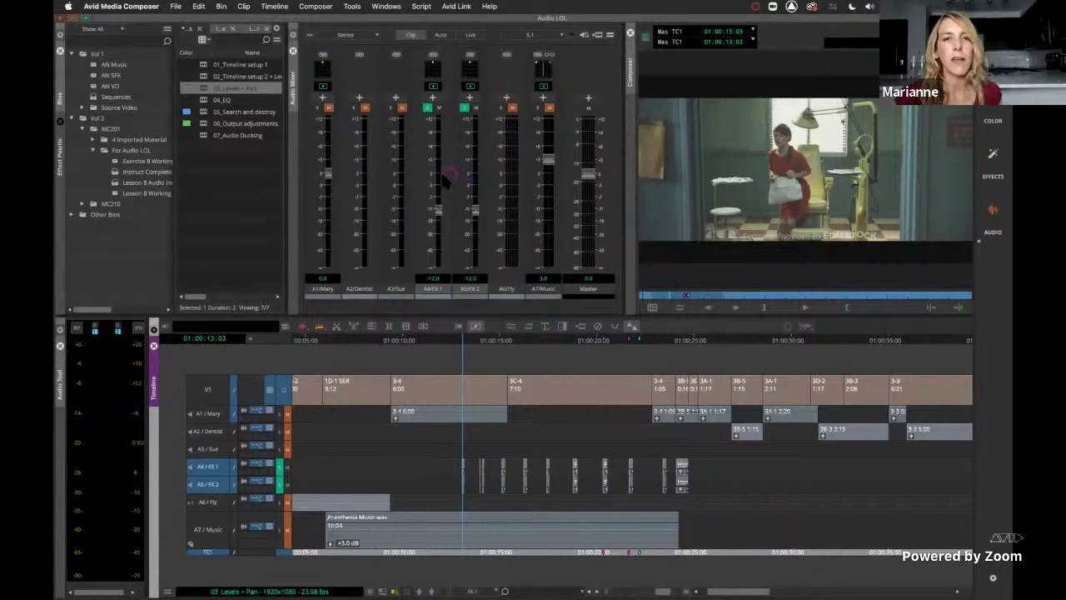
{"action": "left_click", "coordinate": [456, 341]}
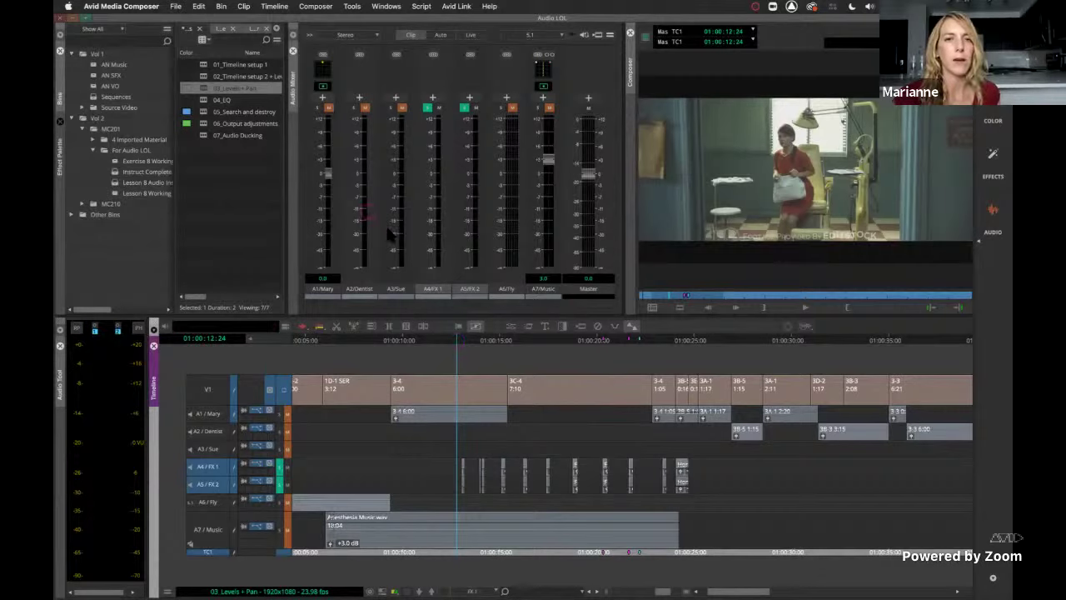
{"action": "left_click", "coordinate": [461, 343]}
{"action": "left_click", "coordinate": [463, 343]}
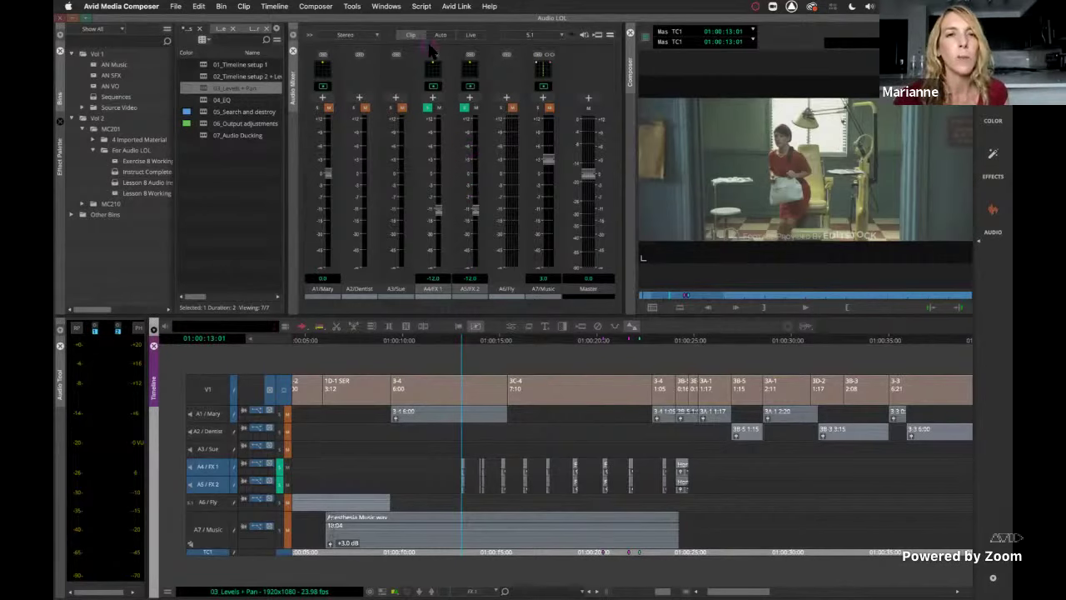
Step: Try the A4 / FX 1 and A5 / FX 2 faders separately in the Audio Mixer, returning each to 0 dB
{"action": "left_click_drag", "start_coordinate": [437, 208], "coordinate": [437, 190]}
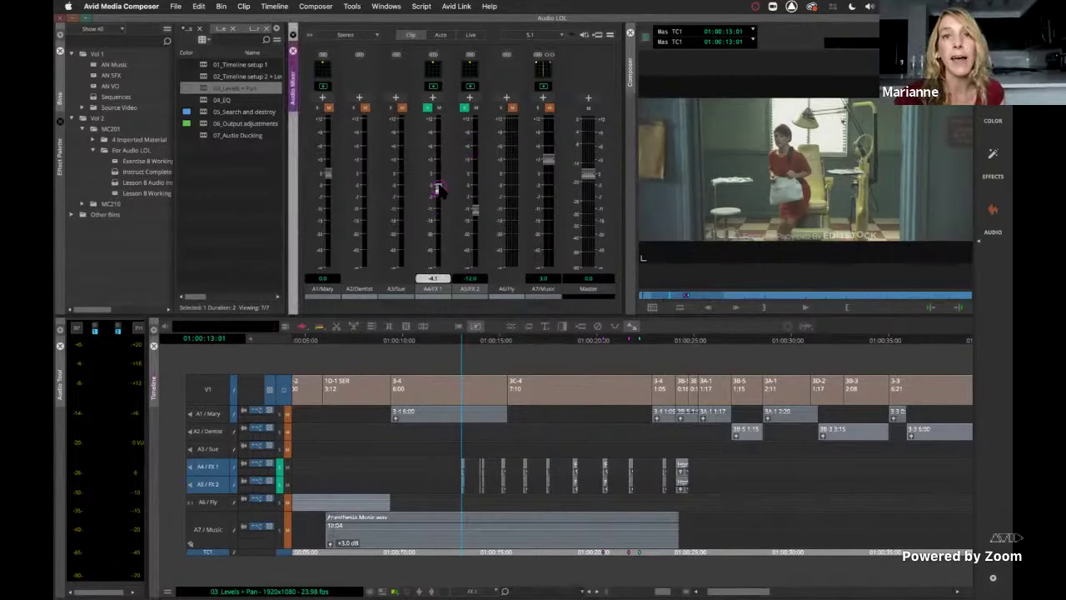
{"action": "left_click_drag", "start_coordinate": [437, 190], "coordinate": [438, 175]}
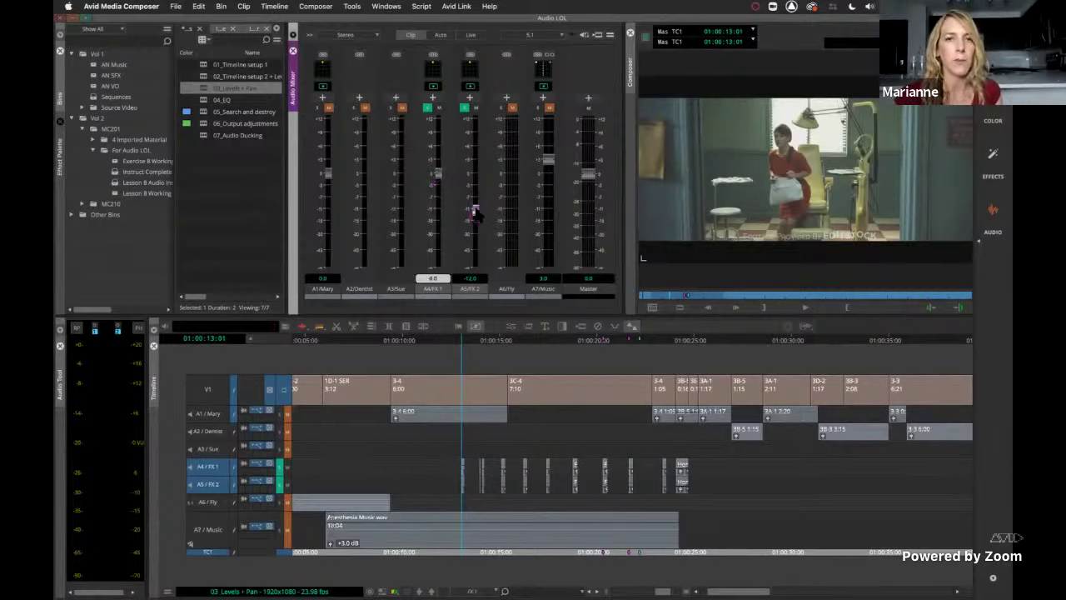
{"action": "left_click", "coordinate": [474, 212], "text": "alt"}
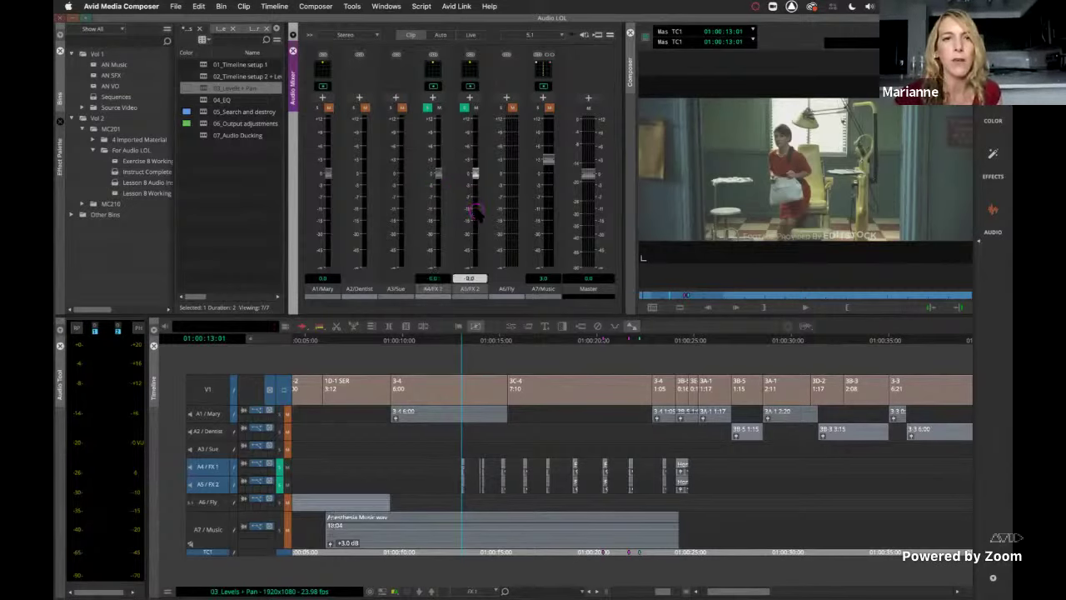
{"action": "left_click_drag", "start_coordinate": [475, 175], "coordinate": [474, 200]}
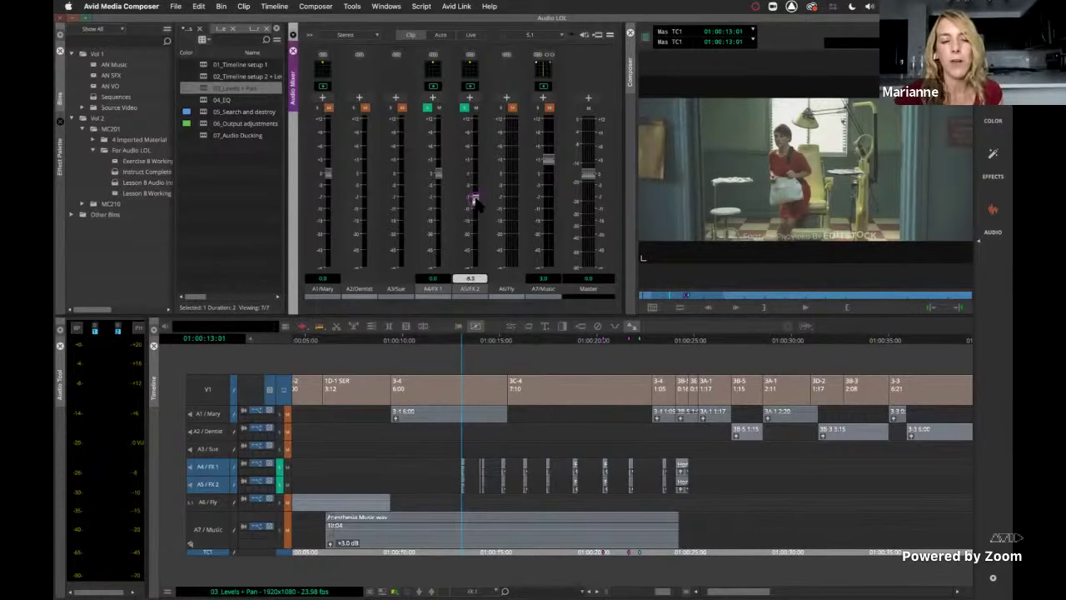
{"action": "left_click", "coordinate": [474, 203], "text": "alt"}
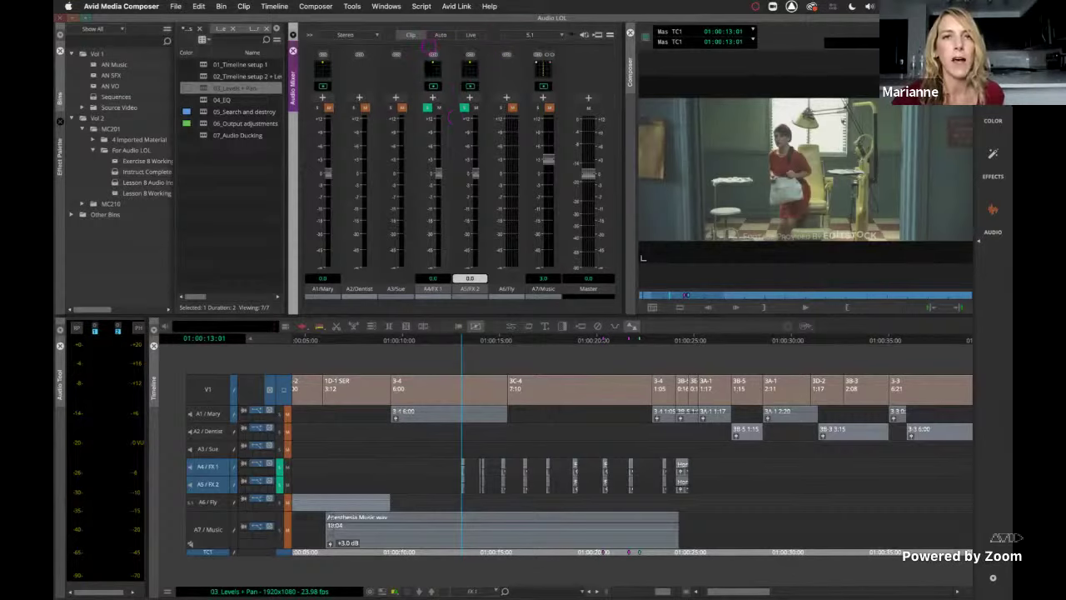
Step: Gang the A4 / FX 1 and A5 / FX 2 faders and lower them together to -14.0 dB
{"action": "left_click_drag", "start_coordinate": [433, 57], "coordinate": [475, 60]}
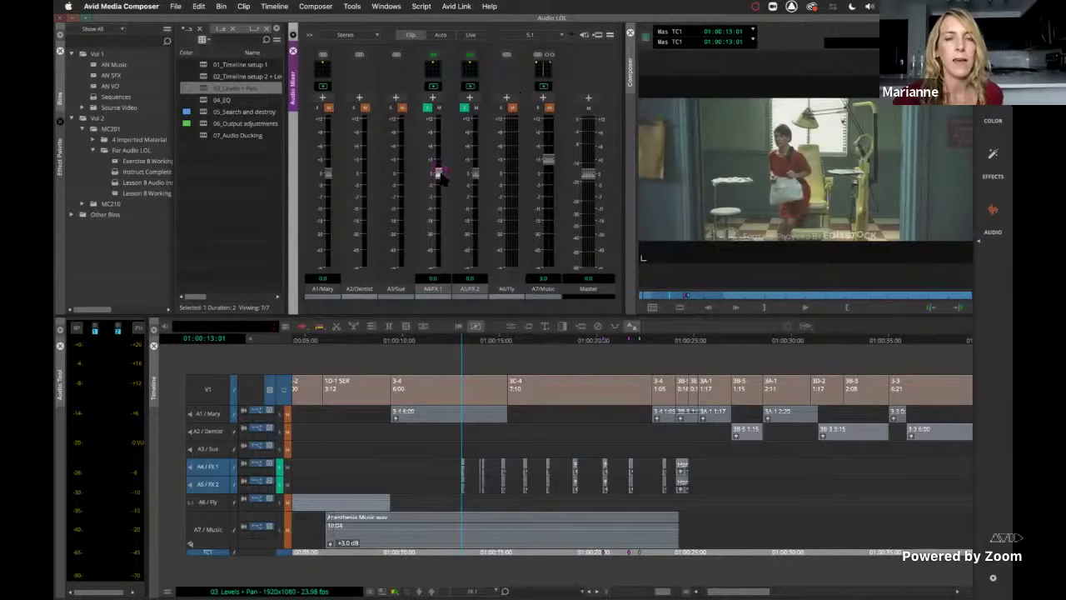
{"action": "left_click_drag", "start_coordinate": [441, 178], "coordinate": [447, 218]}
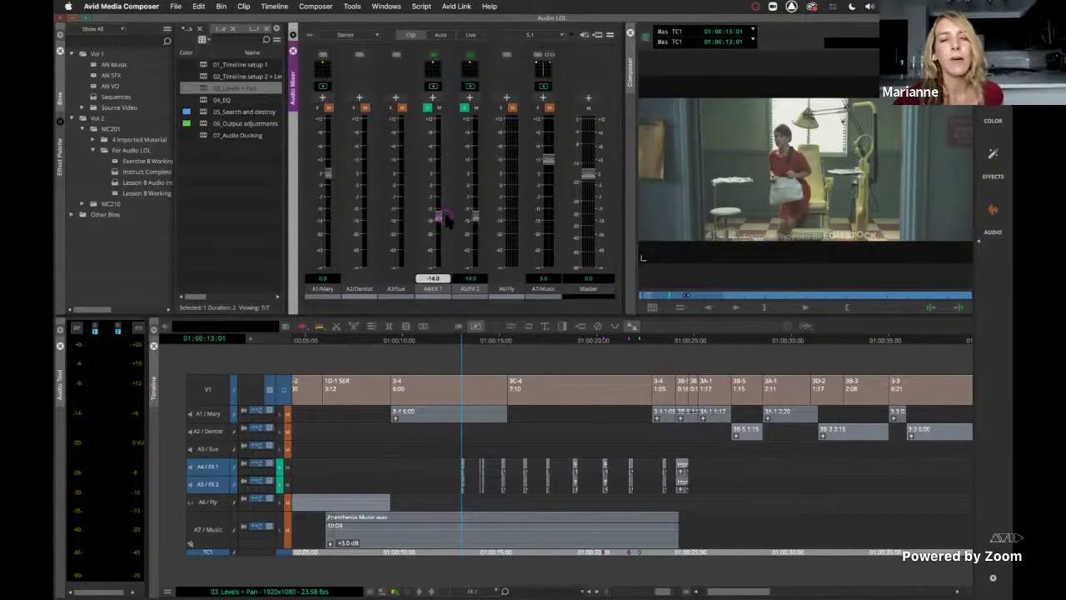
Step: Play the first footsteps clip, park back on it at 01:00:13:04, and lower the ganged FX faders to -20.9 dB
{"action": "left_click", "coordinate": [450, 470]}
{"action": "key", "text": "space"}
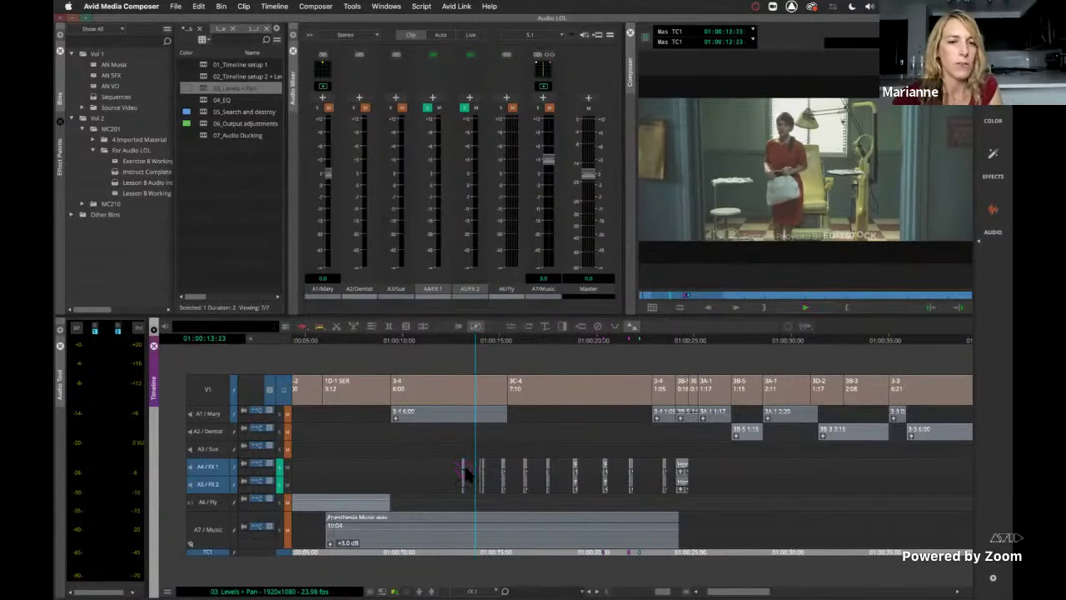
{"action": "left_click", "coordinate": [465, 342]}
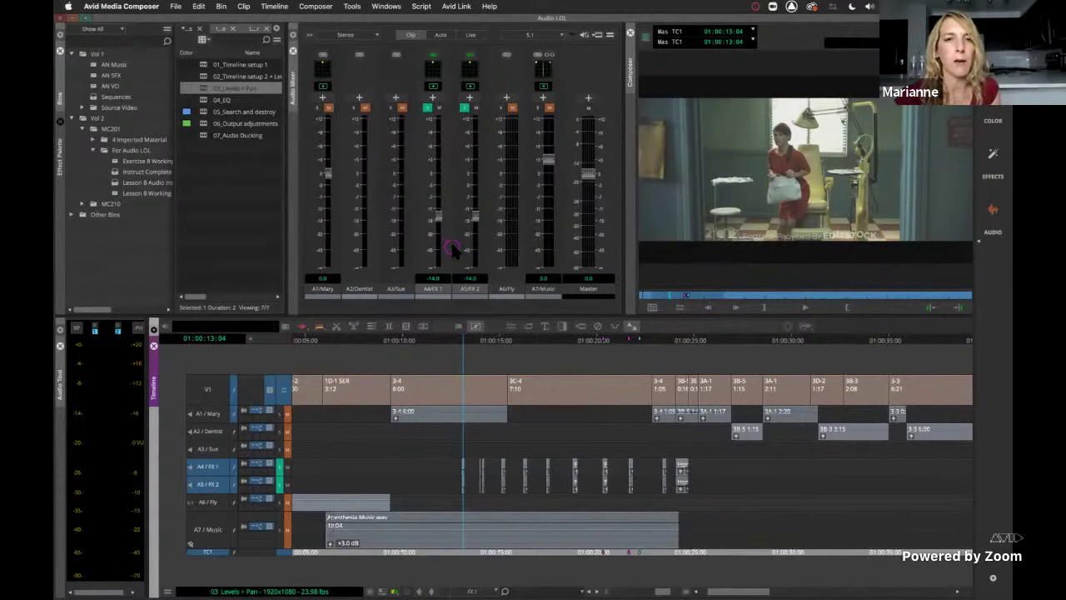
{"action": "left_click_drag", "start_coordinate": [436, 216], "coordinate": [441, 233]}
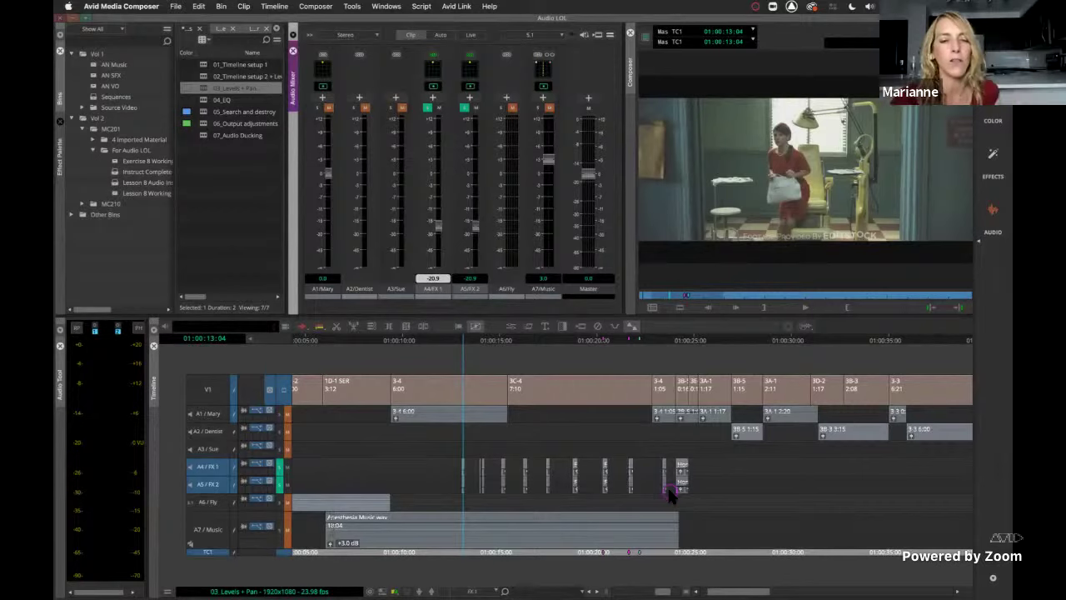
Step: Mark IN just before the first footsteps clip and OUT after the last one, ahead of the Horror Stinger clip
{"action": "left_click", "coordinate": [455, 486]}
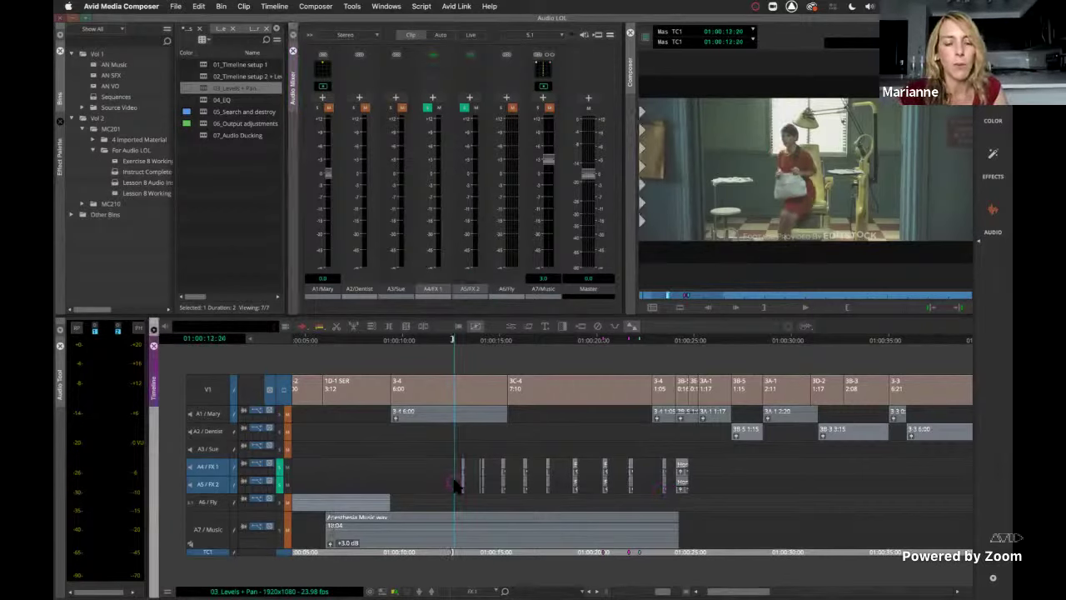
{"action": "left_click", "coordinate": [671, 490]}
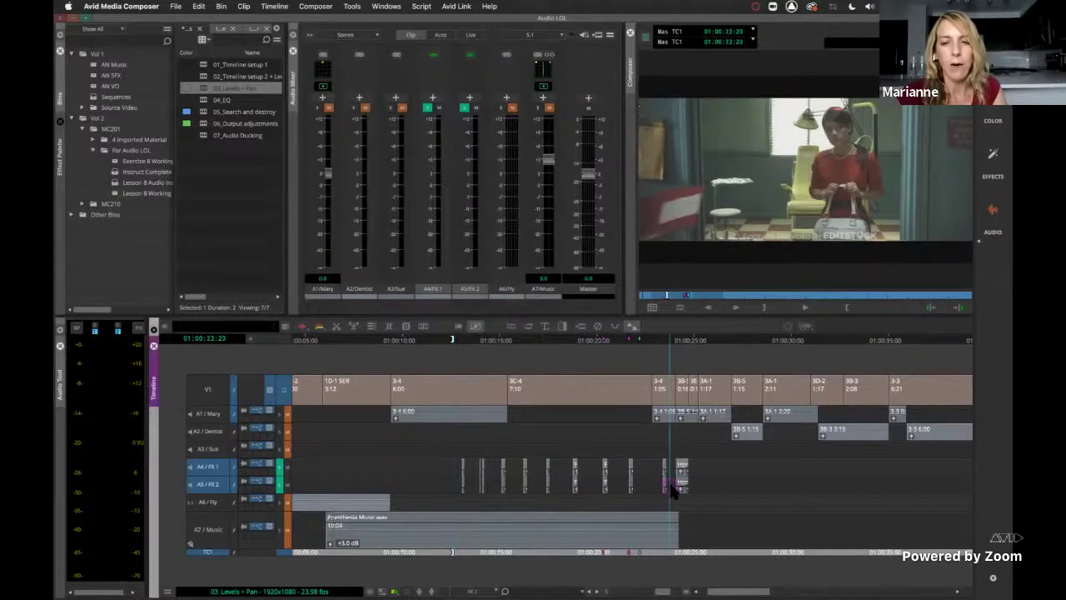
{"action": "key", "text": "o"}
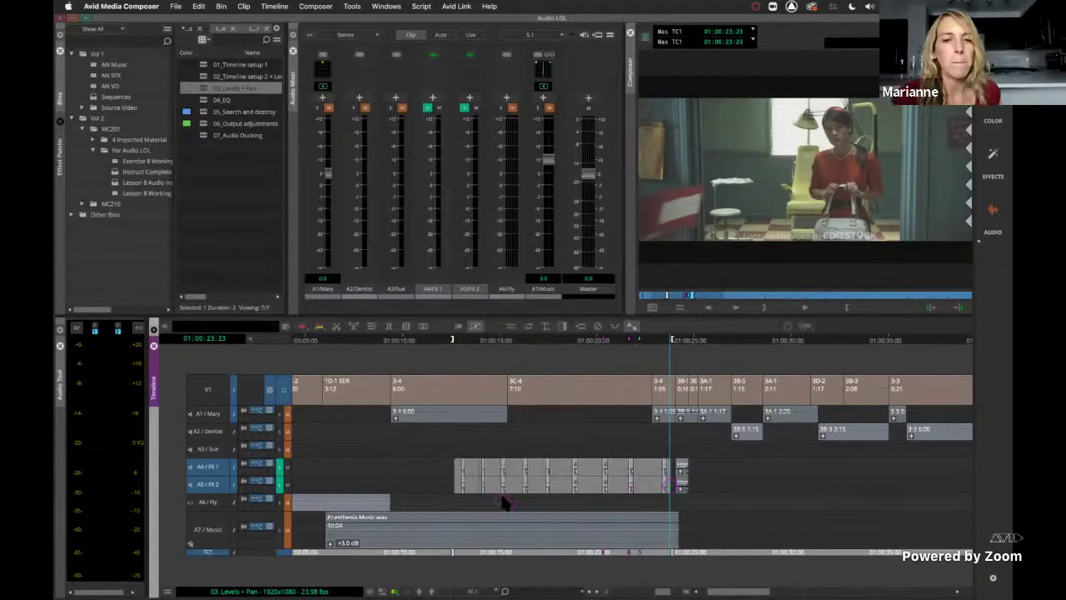
Step: Set the first footsteps clip's level on A4 and A5 across the whole IN to OUT range, and check two further footsteps clips
{"action": "left_click", "coordinate": [460, 467]}
{"action": "left_click", "coordinate": [467, 470]}
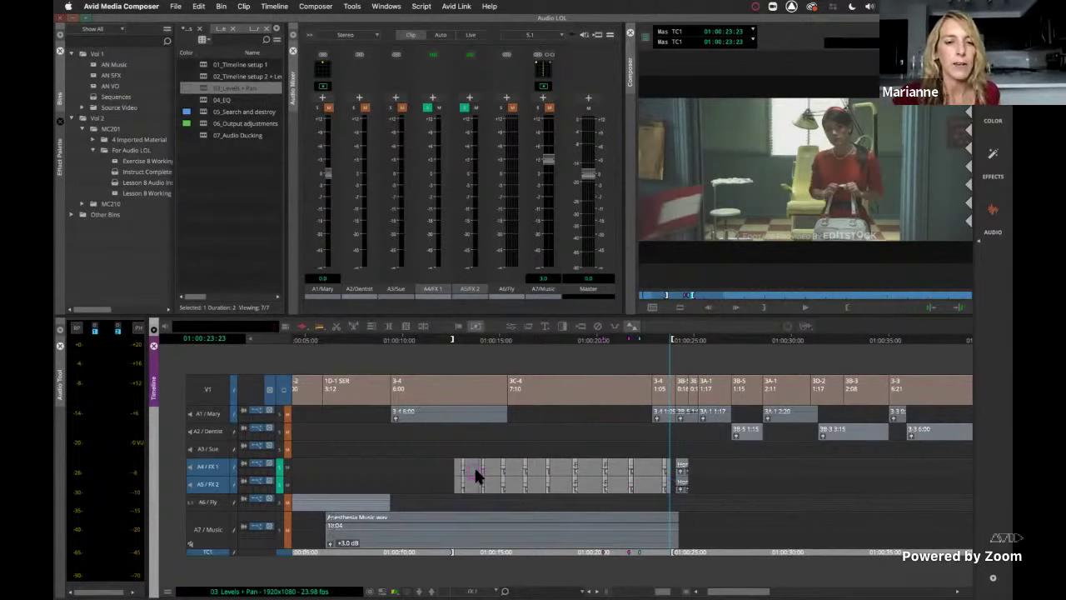
{"action": "left_click", "coordinate": [464, 340]}
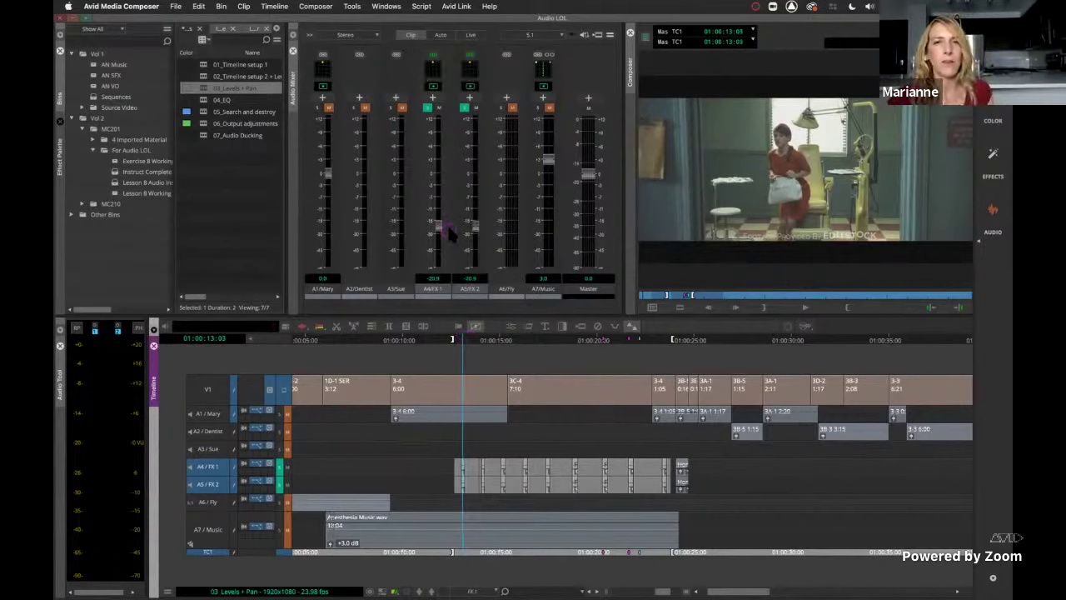
{"action": "left_click", "coordinate": [609, 36]}
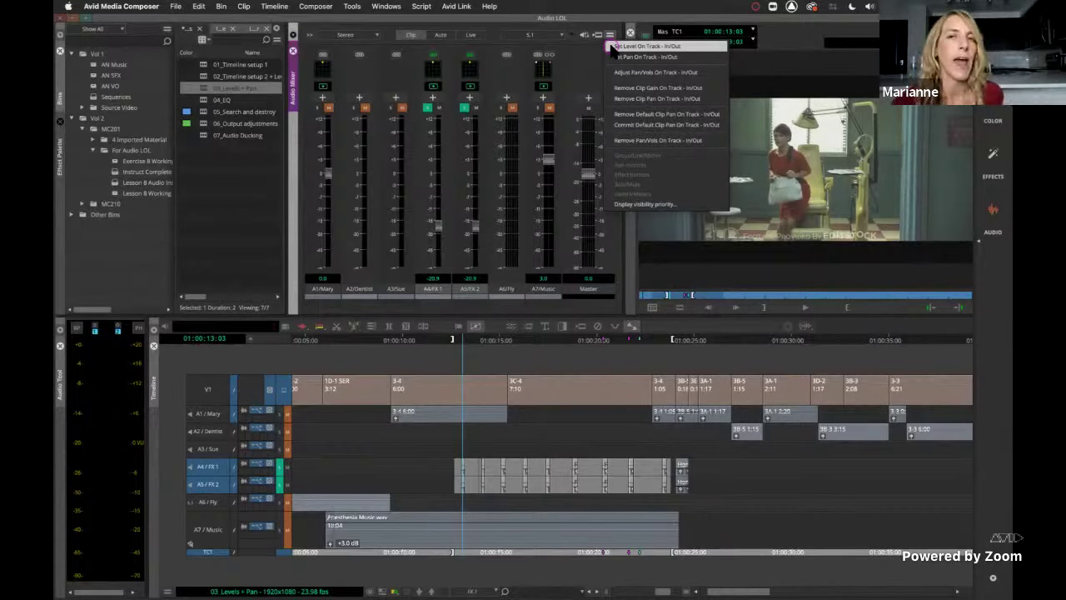
{"action": "left_click", "coordinate": [615, 47]}
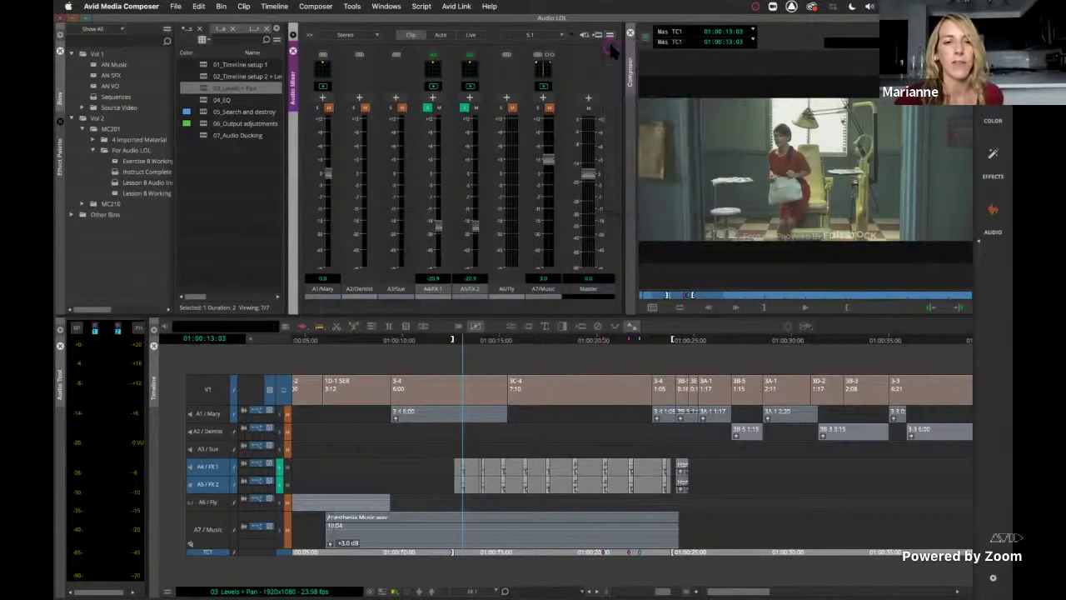
{"action": "left_click", "coordinate": [504, 498]}
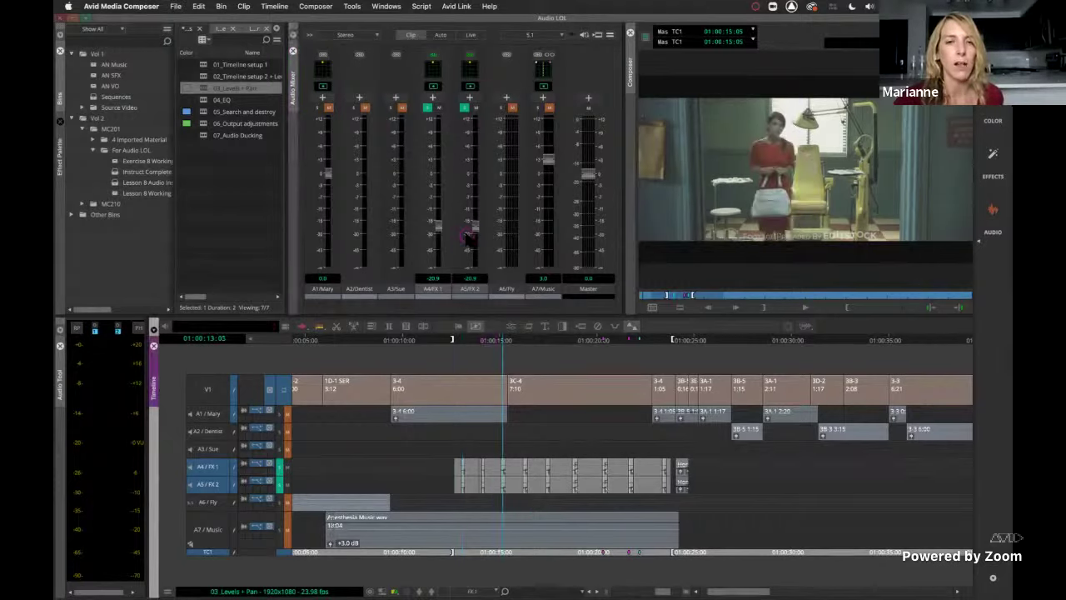
{"action": "left_click", "coordinate": [574, 498]}
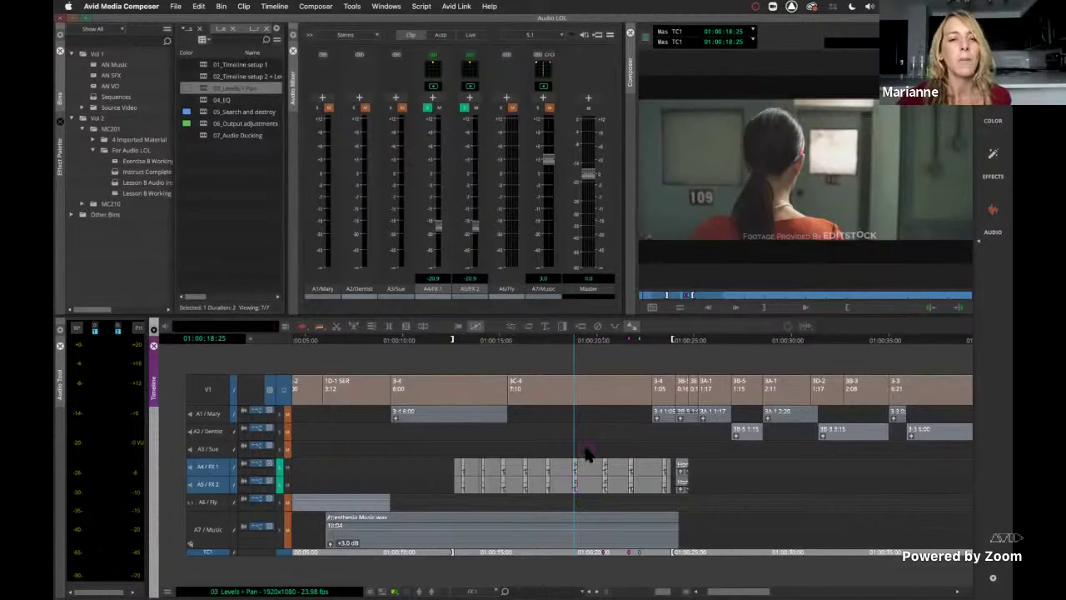
Step: Remove the solo from A4 / FX 1 and A5 / FX 2, and solo A6 / Fly
{"action": "left_click", "coordinate": [318, 461]}
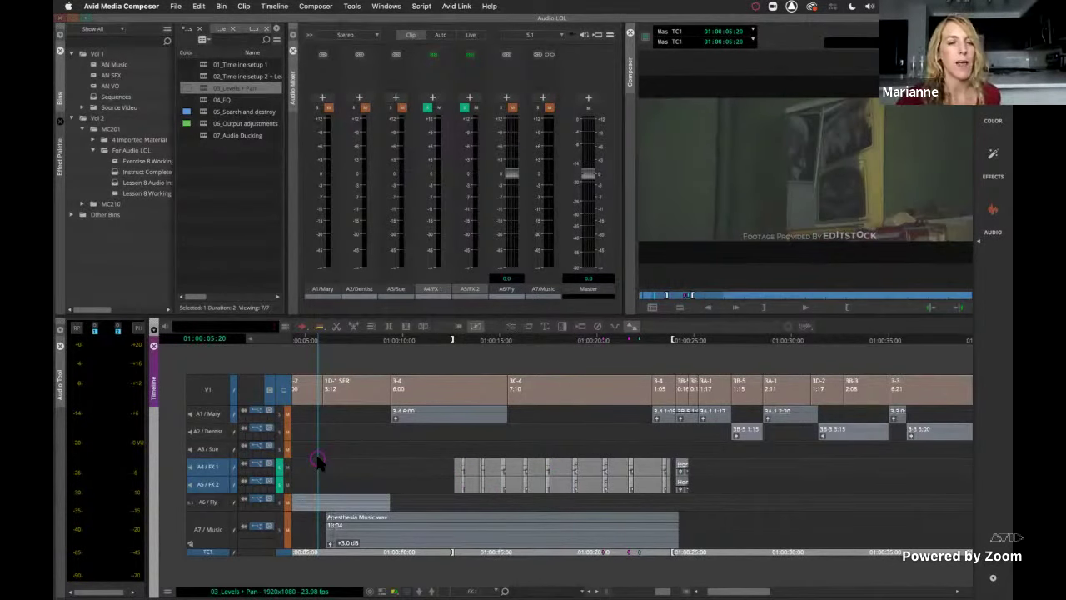
{"action": "left_click", "coordinate": [305, 452]}
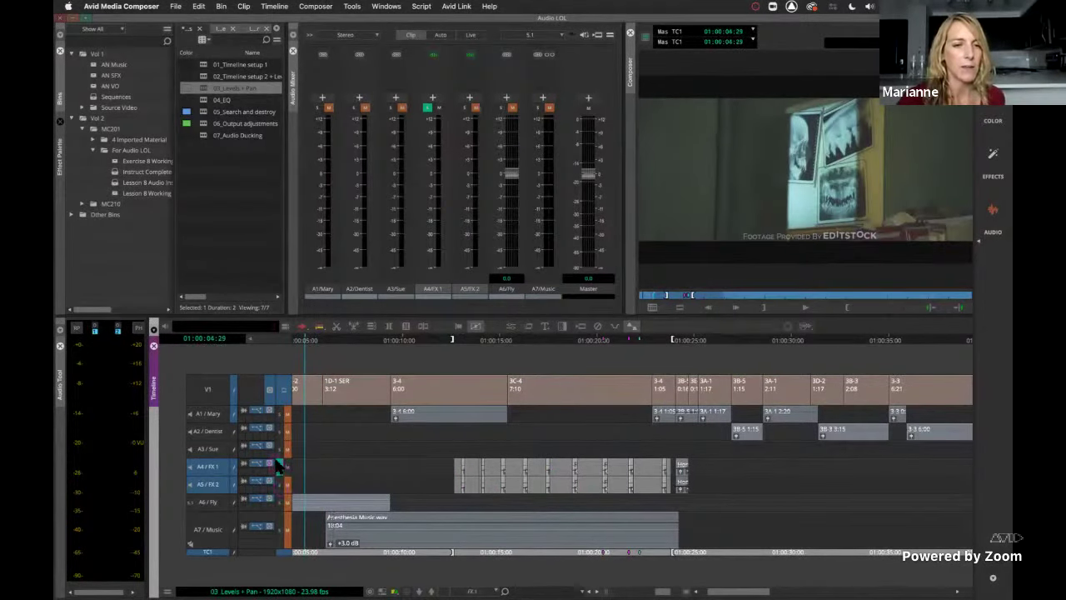
{"action": "left_click", "coordinate": [279, 465]}
{"action": "left_click", "coordinate": [279, 500]}
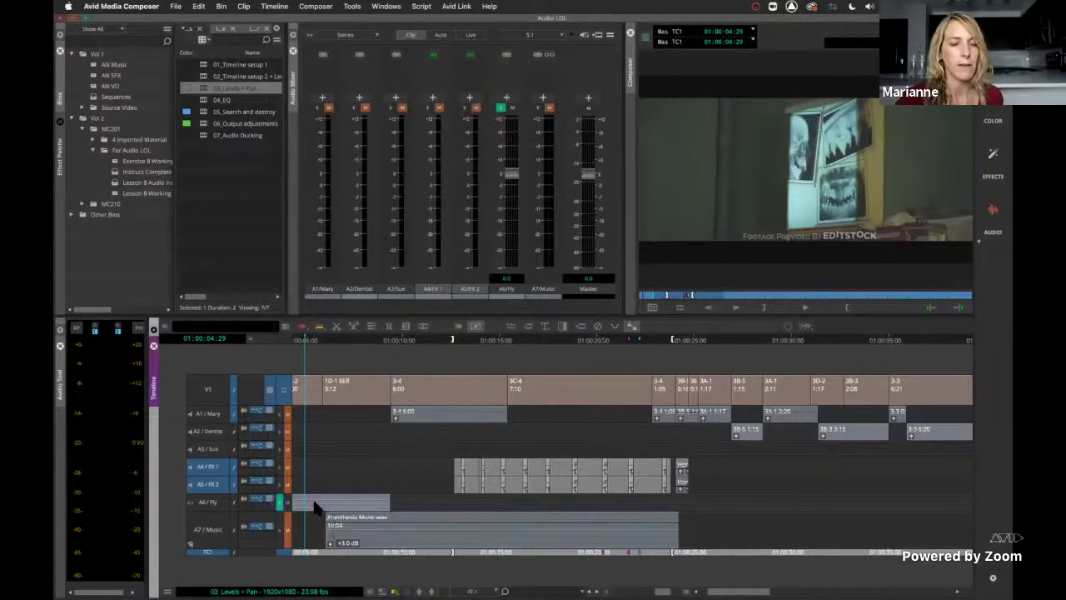
Step: Play the Scene 1 Fly Buzzing clip from the start of the sequence to listen to it
{"action": "key", "text": "Home"}
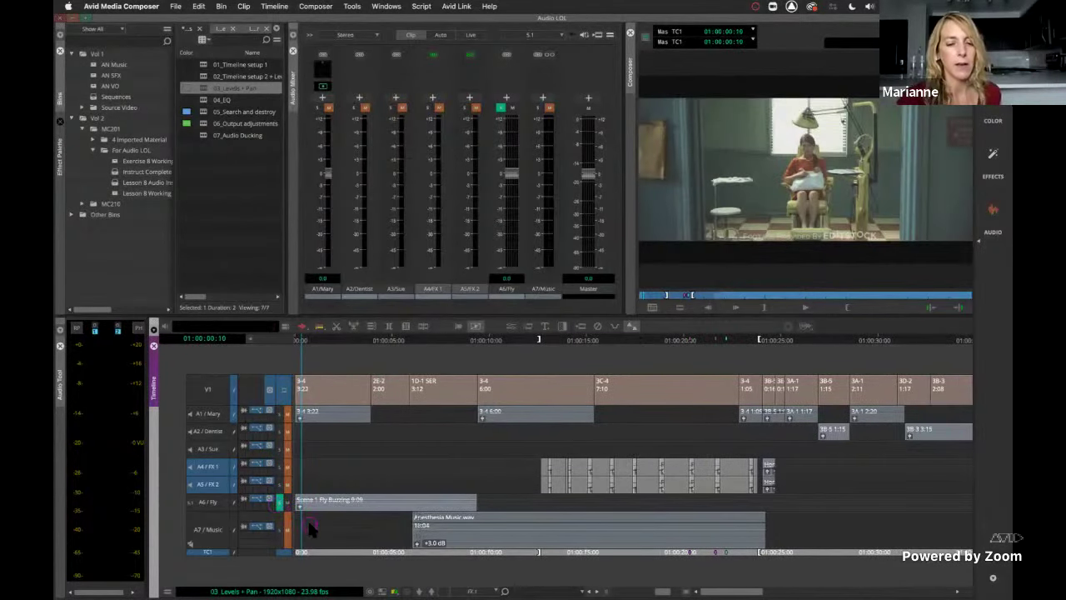
{"action": "key", "text": "space"}
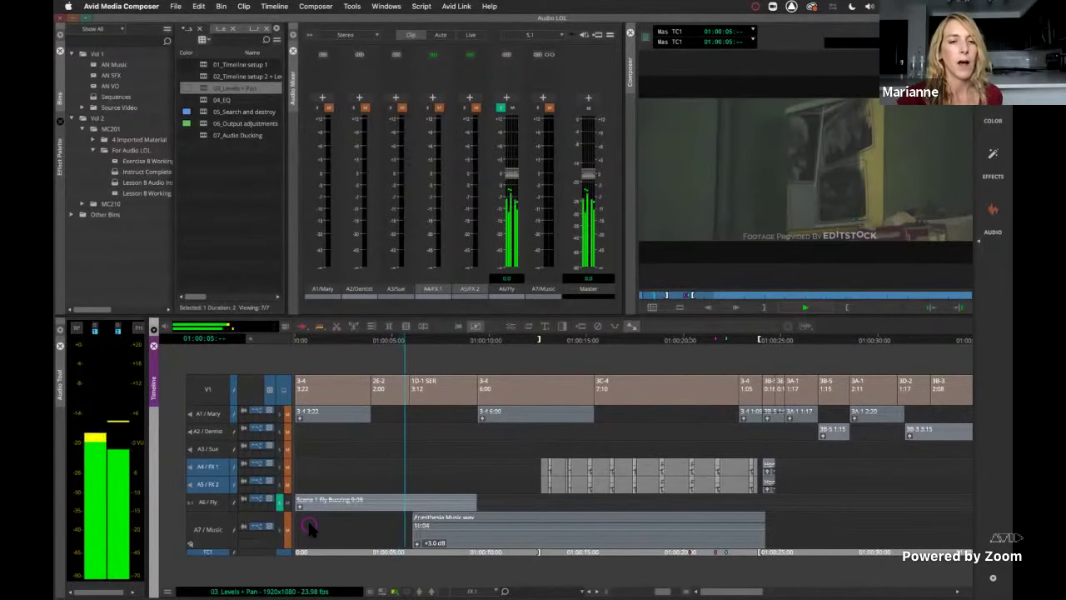
{"action": "key", "text": "space"}
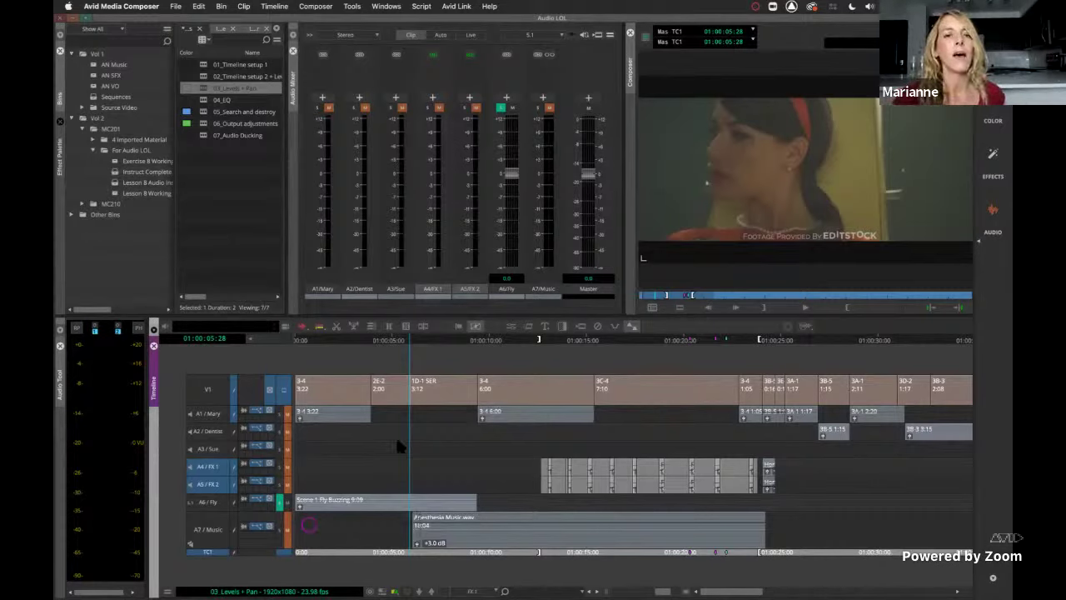
Step: Park on the Scene 1 Fly Buzzing clip and set the mix format from the Audio Mixer to Stereo
{"action": "left_click", "coordinate": [346, 505]}
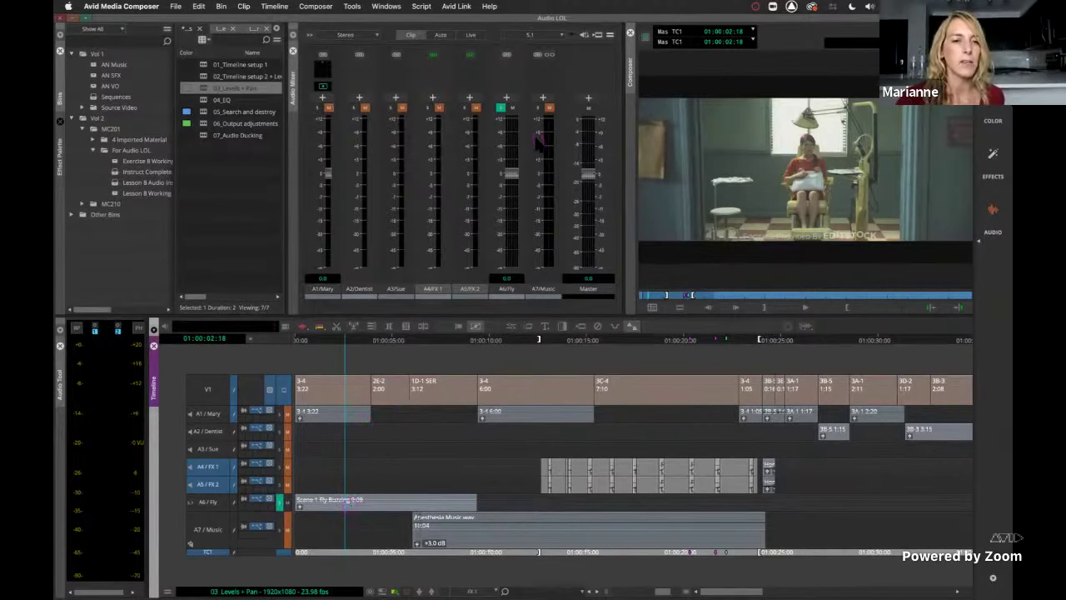
{"action": "left_click", "coordinate": [549, 108]}
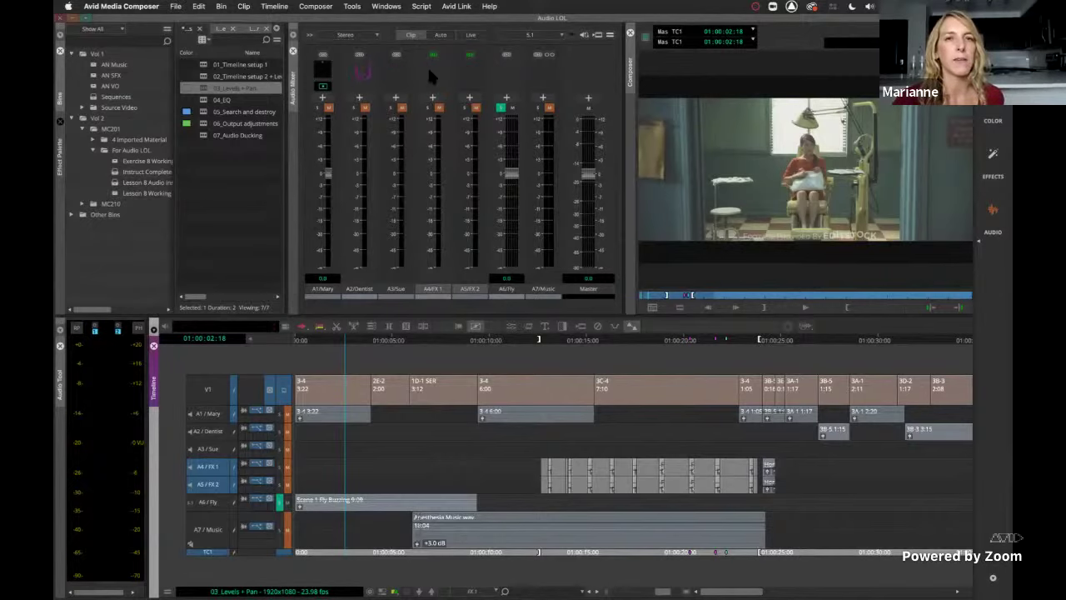
{"action": "left_click", "coordinate": [555, 39]}
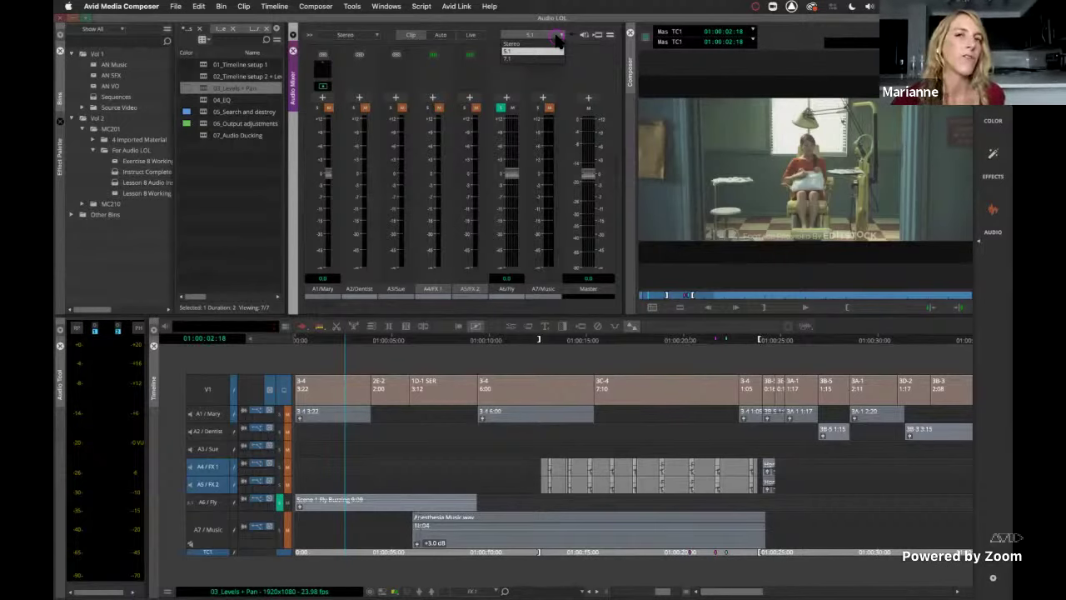
{"action": "left_click", "coordinate": [549, 43]}
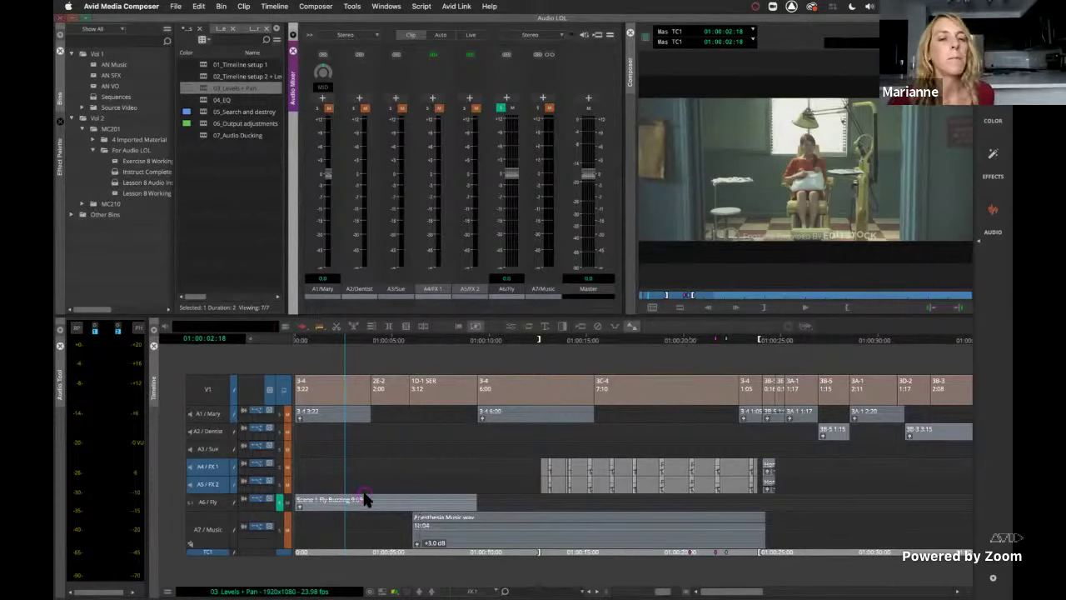
Step: Enable the A1 / Mary track and park on its first 3-4 clip to access the clip's pan control
{"action": "left_click", "coordinate": [312, 418]}
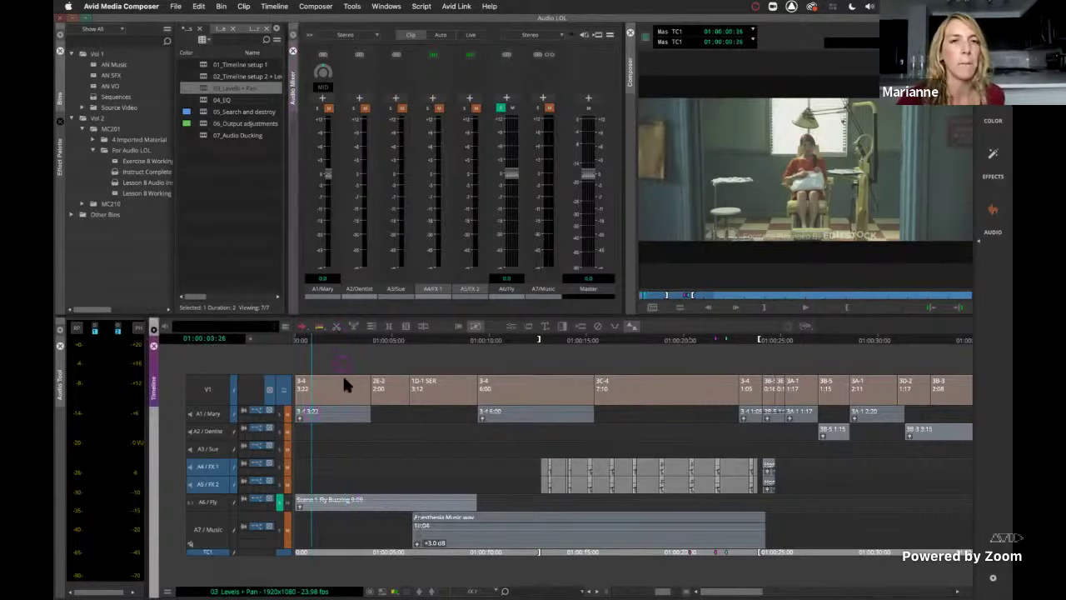
{"action": "left_click", "coordinate": [339, 73]}
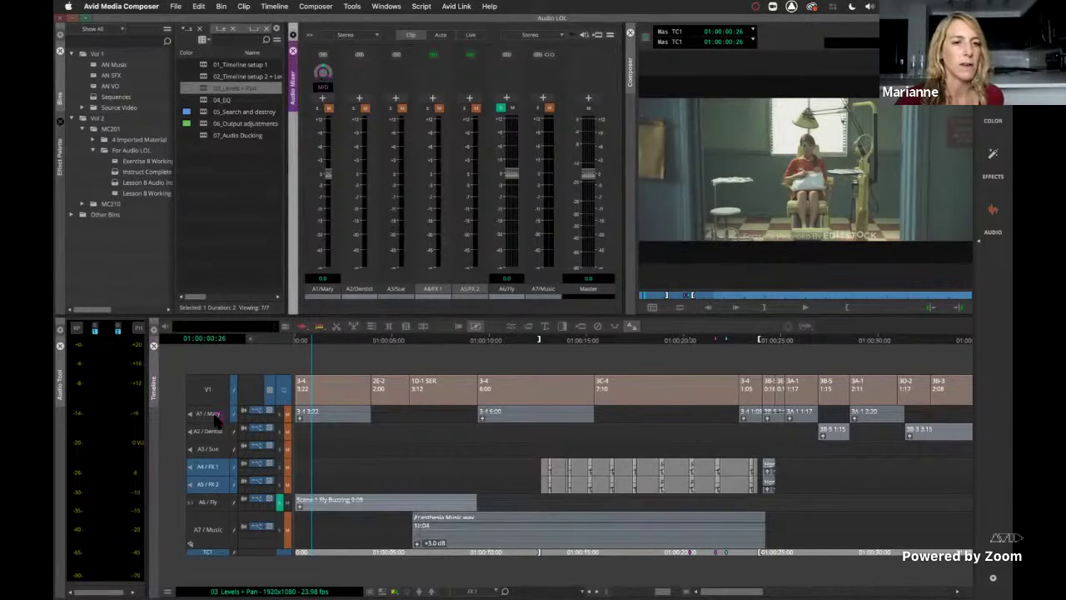
{"action": "left_click", "coordinate": [215, 414]}
{"action": "left_click", "coordinate": [321, 73]}
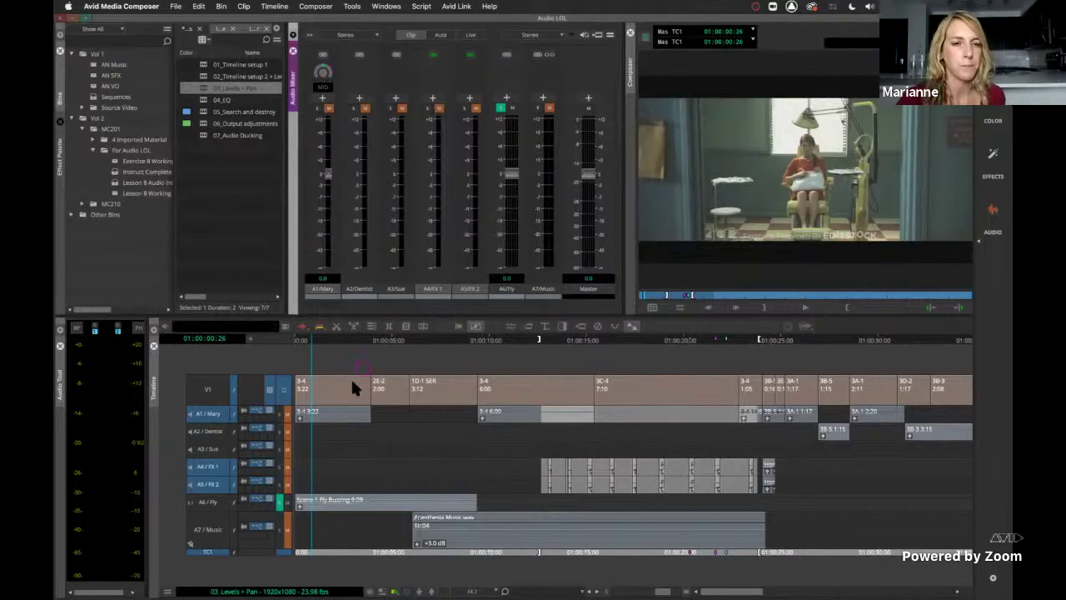
{"action": "left_click", "coordinate": [318, 398]}
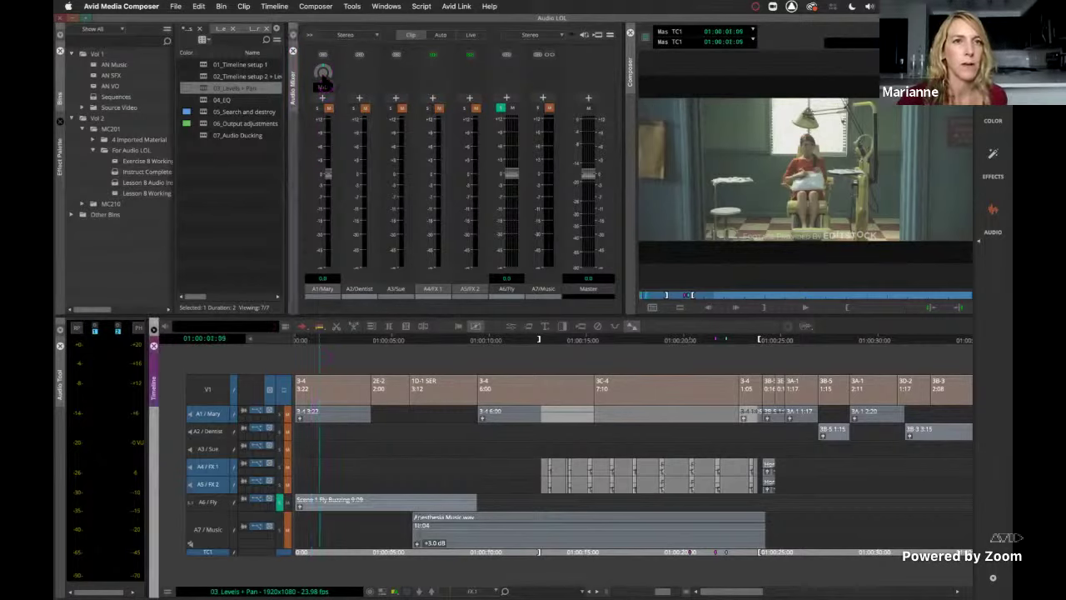
{"action": "left_click", "coordinate": [323, 73]}
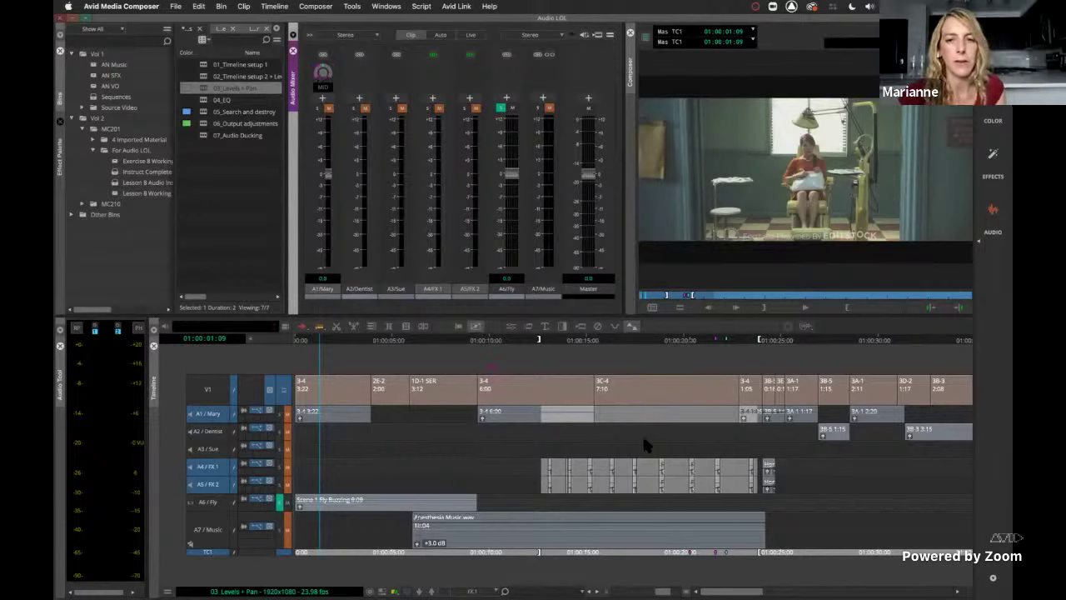
Step: Try panning the A1 / Mary clip at 01:00:29:18 and reset its pan to MID
{"action": "left_click", "coordinate": [649, 398]}
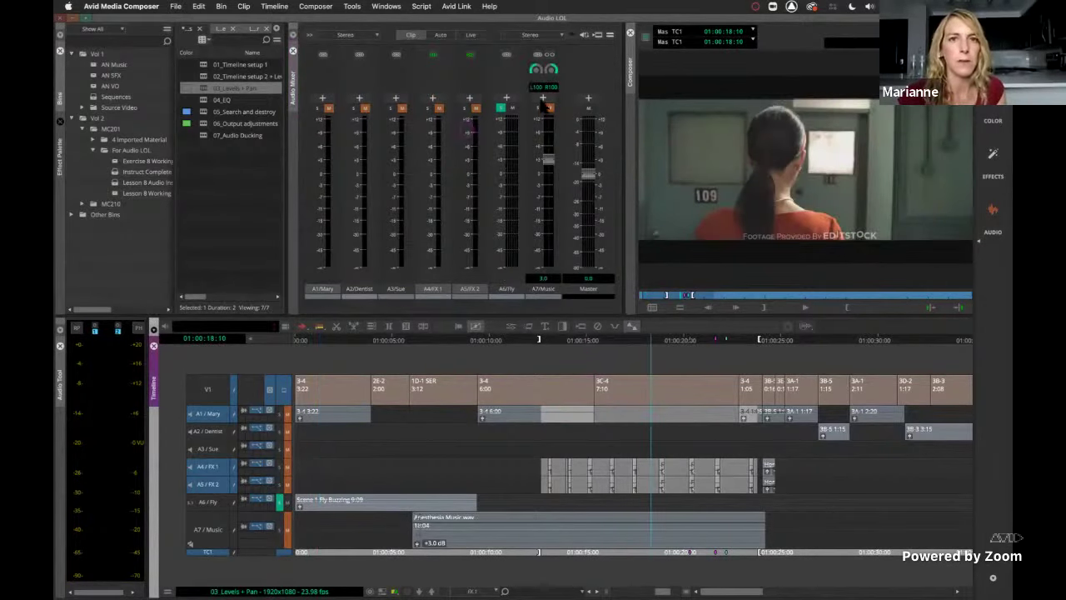
{"action": "left_click", "coordinate": [870, 405]}
{"action": "left_click_drag", "start_coordinate": [328, 69], "coordinate": [344, 67]}
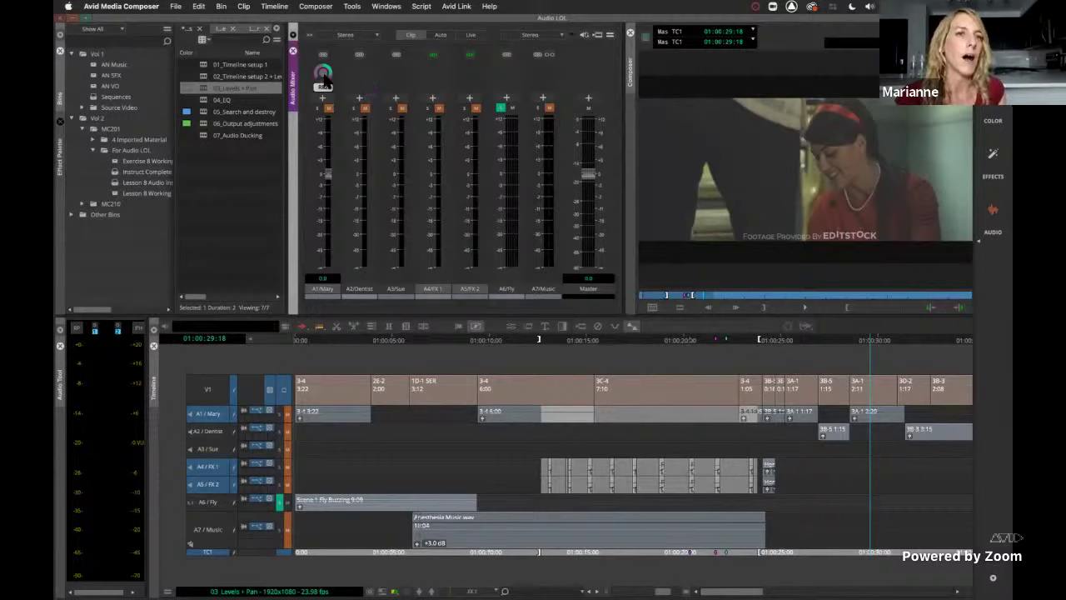
{"action": "left_click", "coordinate": [325, 77], "text": "alt"}
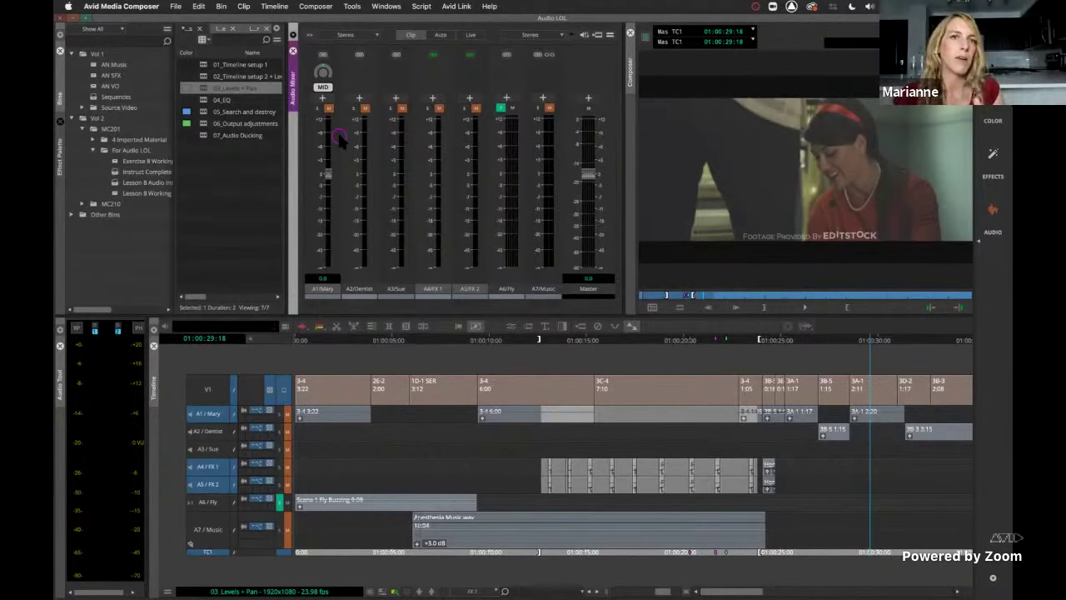
Step: Set the mix format to 5.1 and open the surround panner for the A1 / Mary clip
{"action": "left_click", "coordinate": [549, 38]}
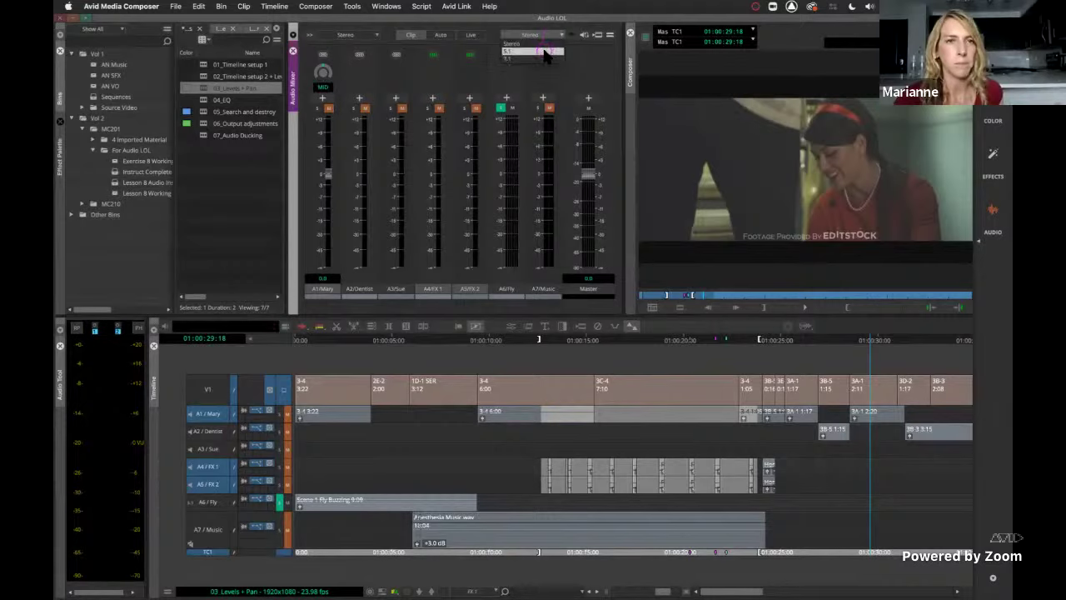
{"action": "left_click", "coordinate": [543, 51]}
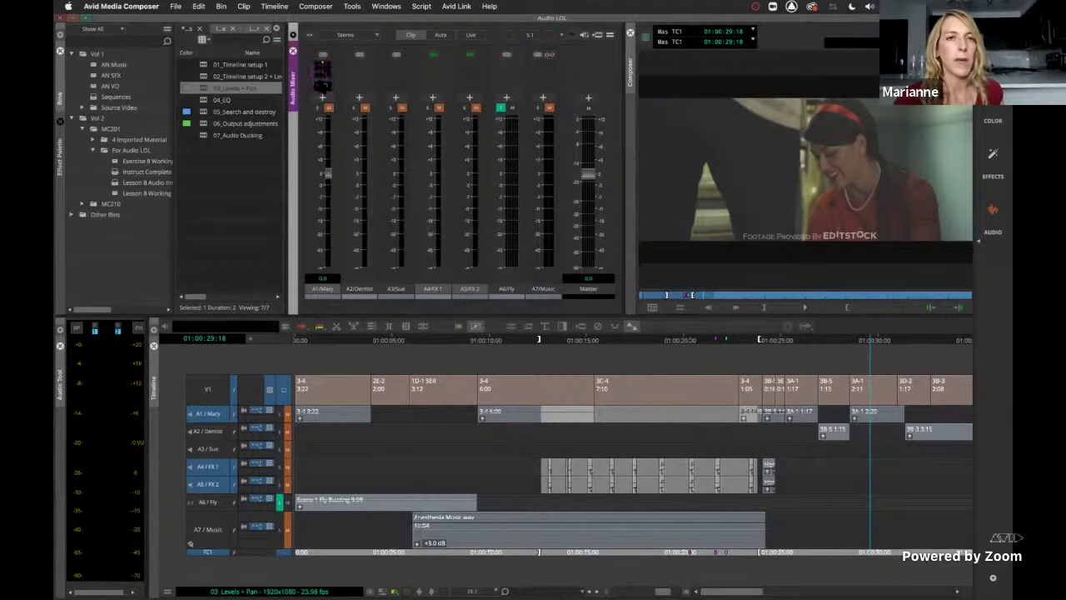
{"action": "left_click", "coordinate": [322, 87]}
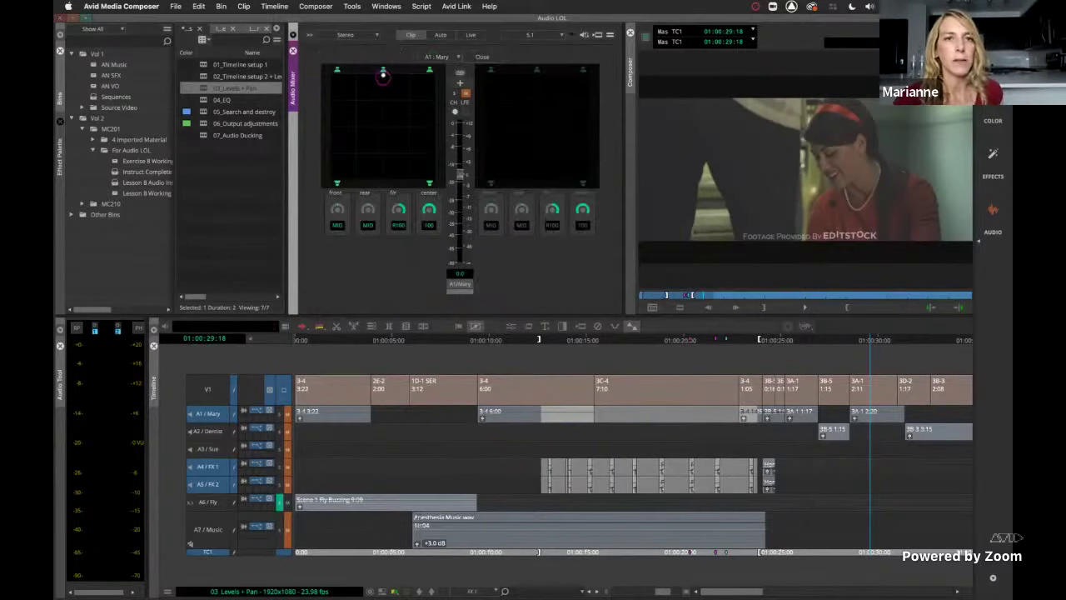
Step: Position the A1 / Mary clip in the surround grid at R6 for front and rear and fully to the front, and close the panner
{"action": "left_click_drag", "start_coordinate": [383, 74], "coordinate": [386, 164]}
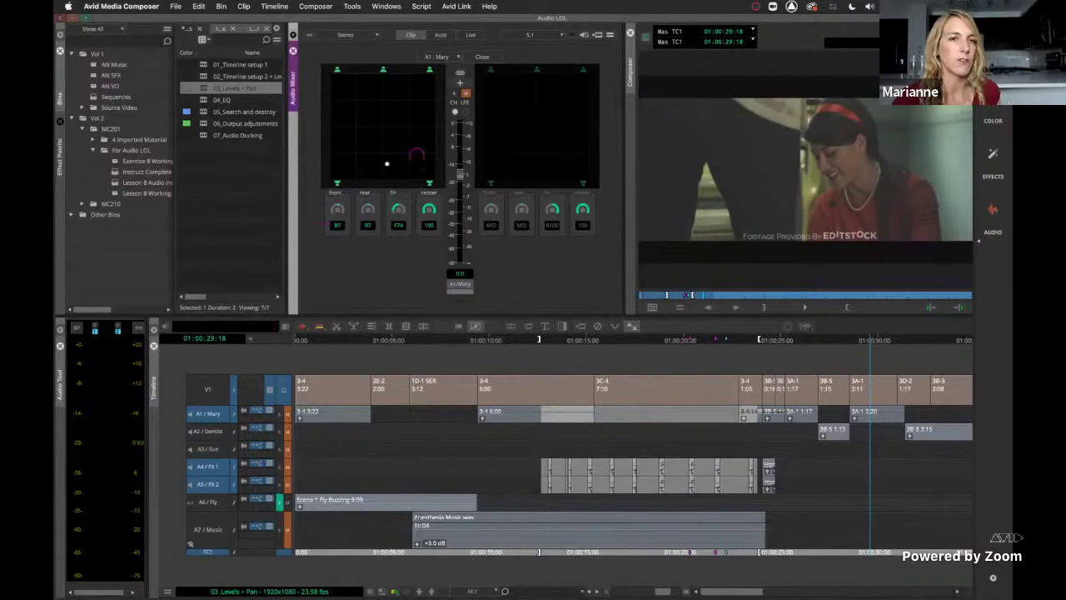
{"action": "left_click_drag", "start_coordinate": [387, 163], "coordinate": [387, 103]}
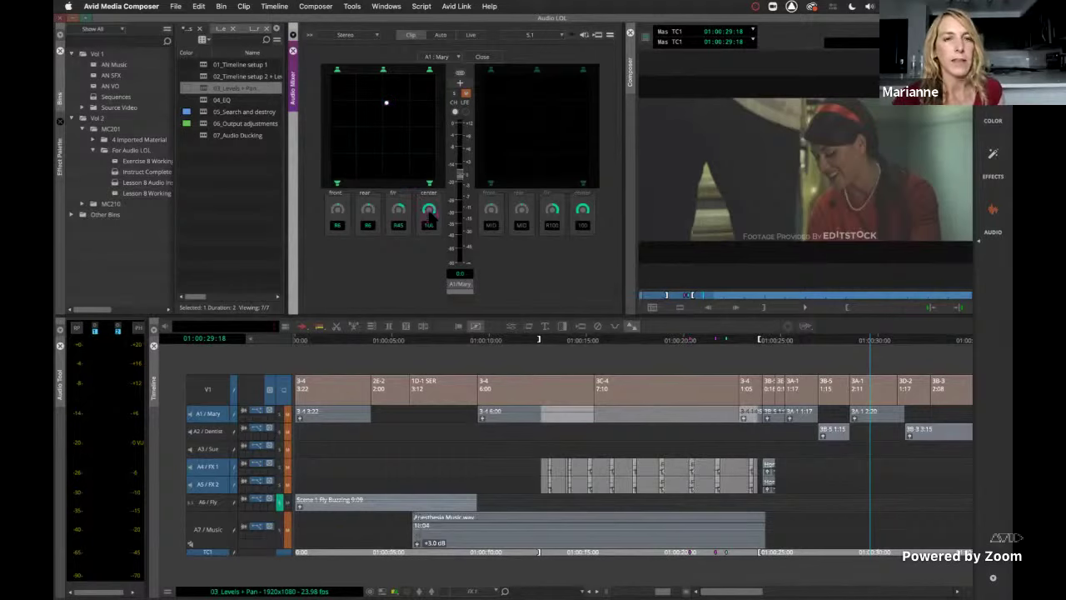
{"action": "left_click_drag", "start_coordinate": [400, 214], "coordinate": [403, 215]}
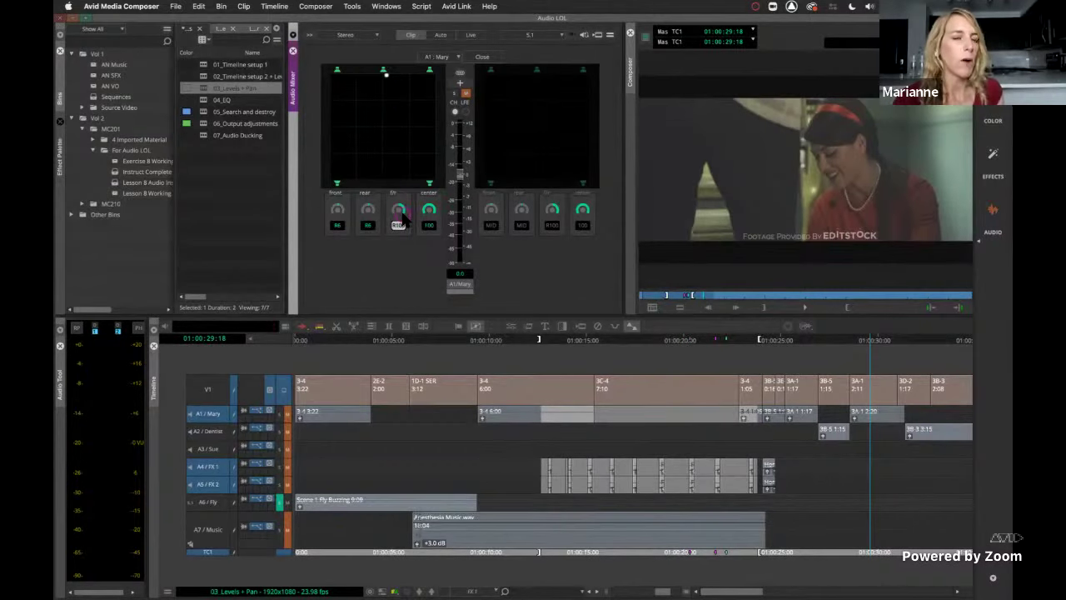
{"action": "left_click", "coordinate": [483, 57]}
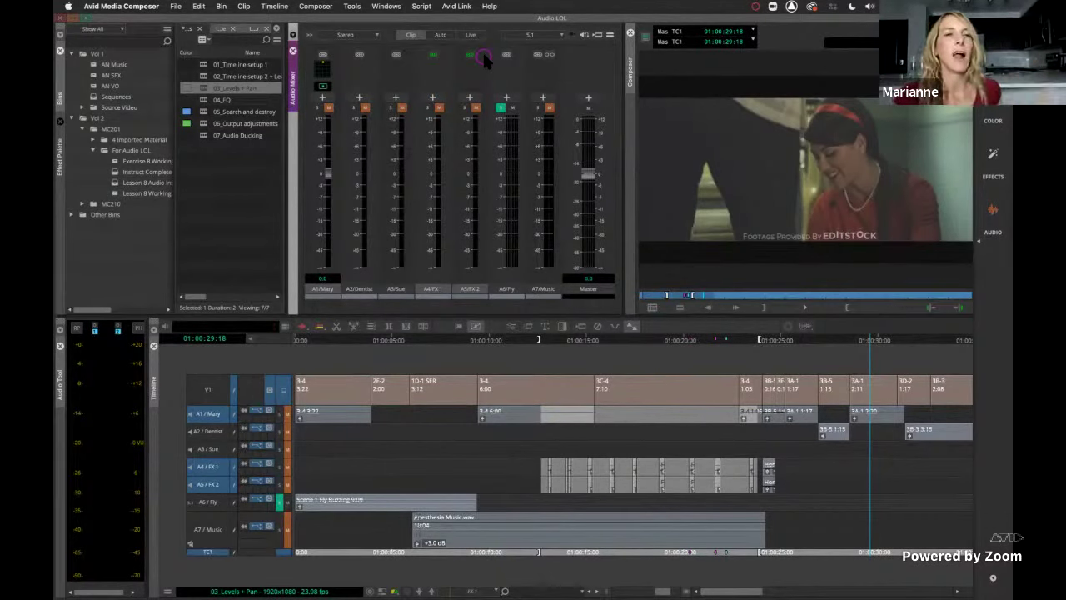
{"action": "left_click", "coordinate": [325, 85]}
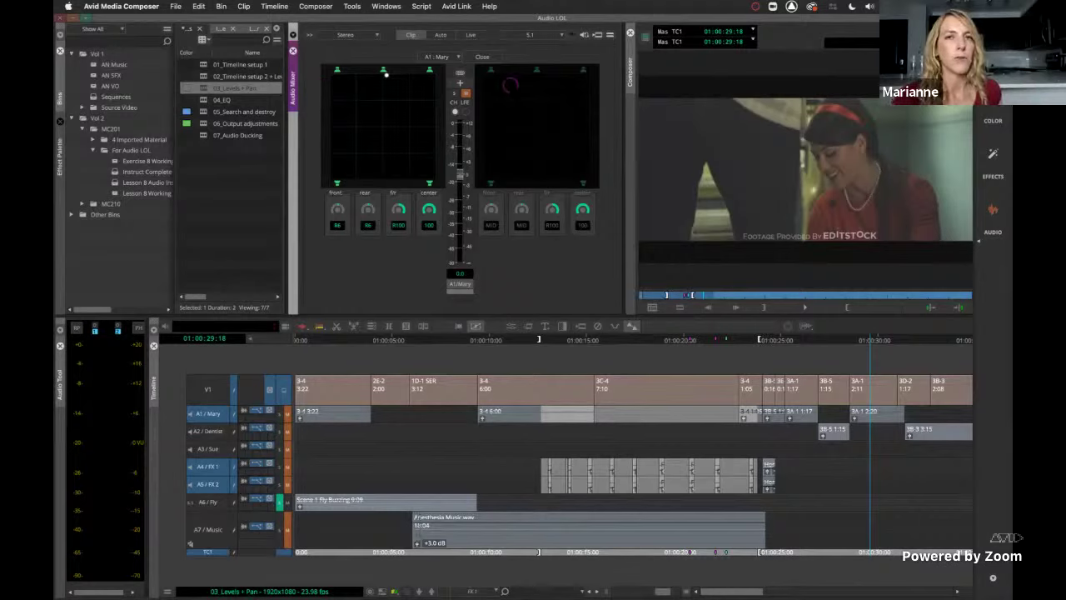
{"action": "left_click", "coordinate": [482, 57]}
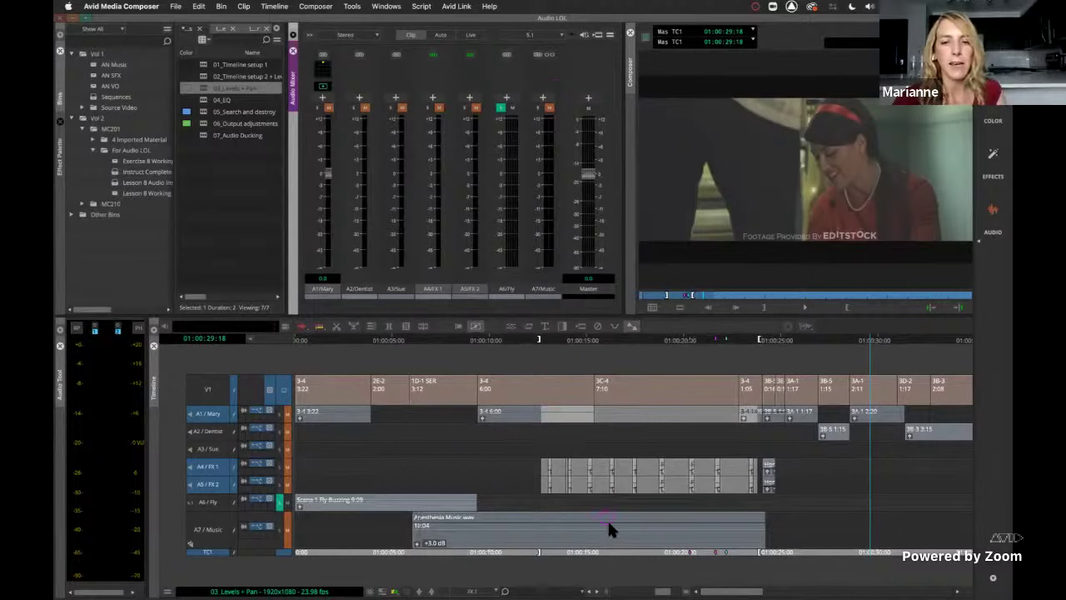
Step: Park on the Anesthesia Music clip at 01:00:16:04 and clear the IN and OUT marks
{"action": "left_click", "coordinate": [609, 552]}
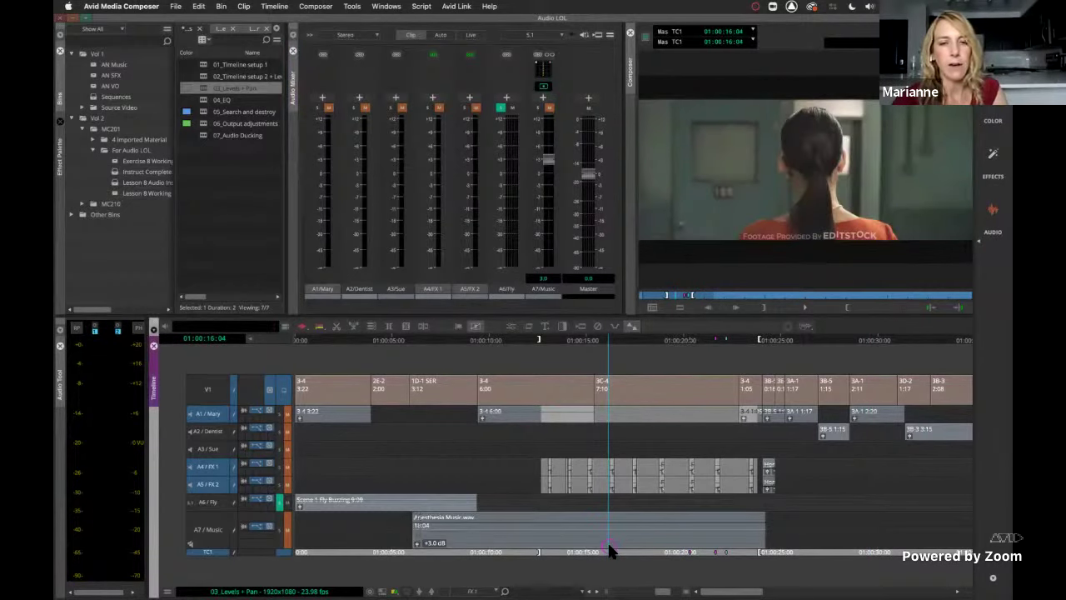
{"action": "left_click", "coordinate": [610, 35]}
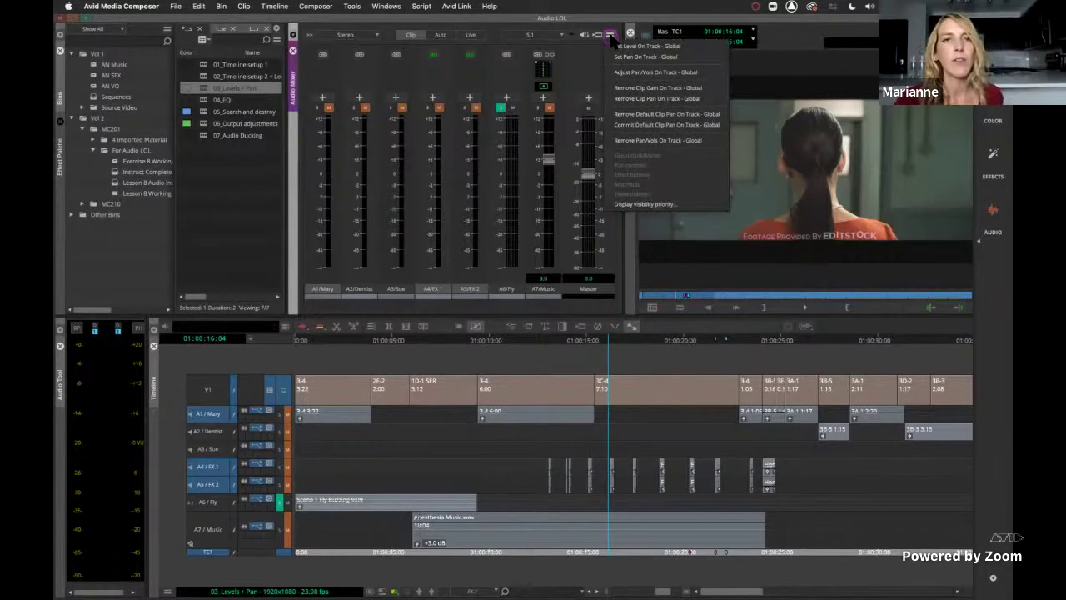
{"action": "left_click", "coordinate": [322, 419]}
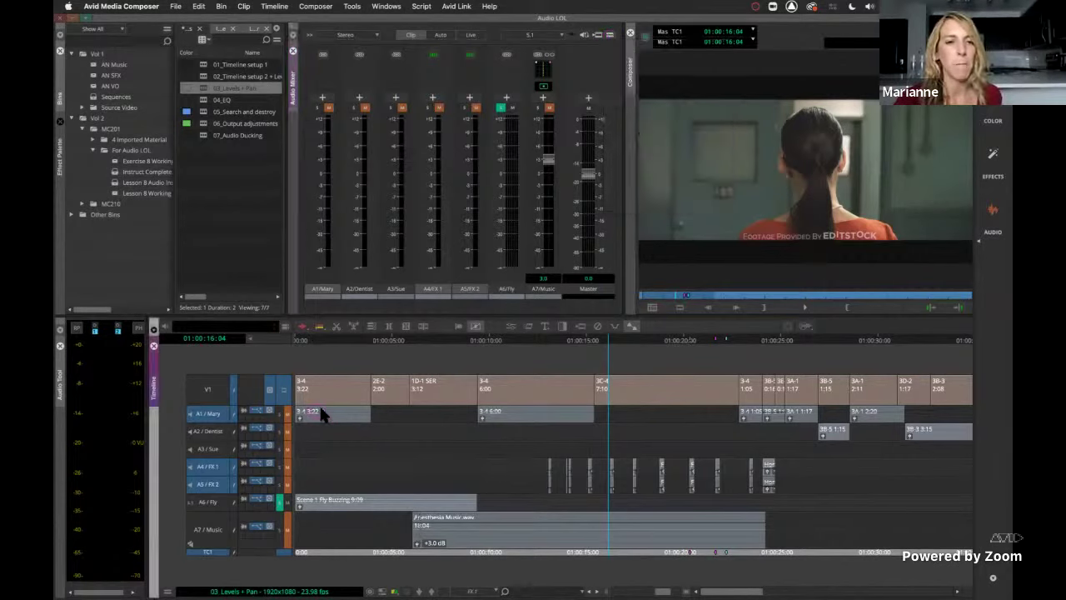
Step: Park on the first A1 / Mary clip, set the mix format to Stereo, and apply its pan with Set Pan On Track - Global
{"action": "left_click_drag", "start_coordinate": [330, 417], "coordinate": [333, 416]}
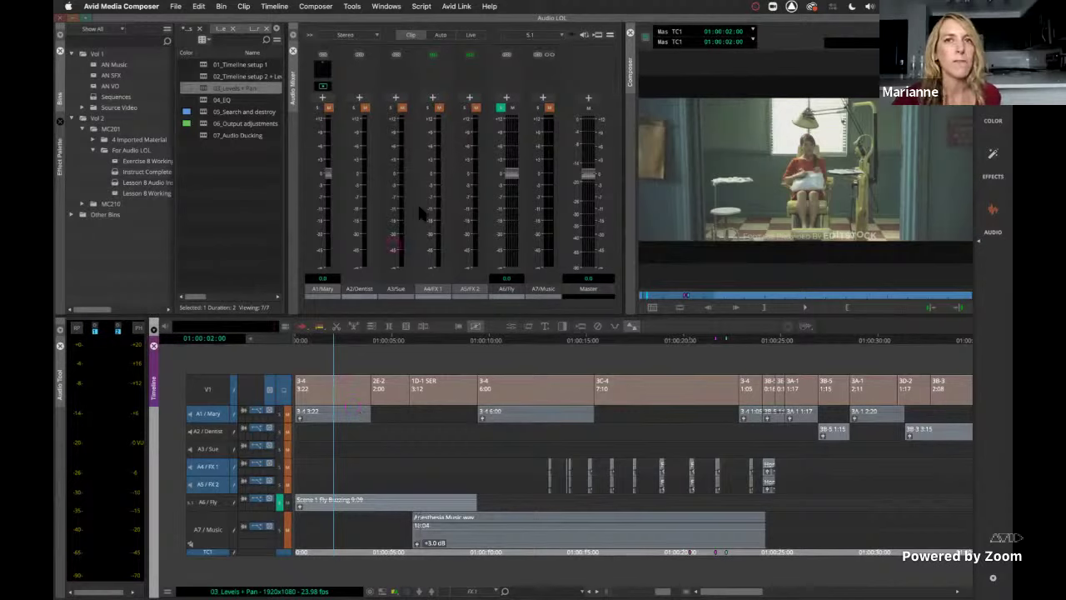
{"action": "left_click", "coordinate": [538, 37]}
{"action": "left_click", "coordinate": [538, 38]}
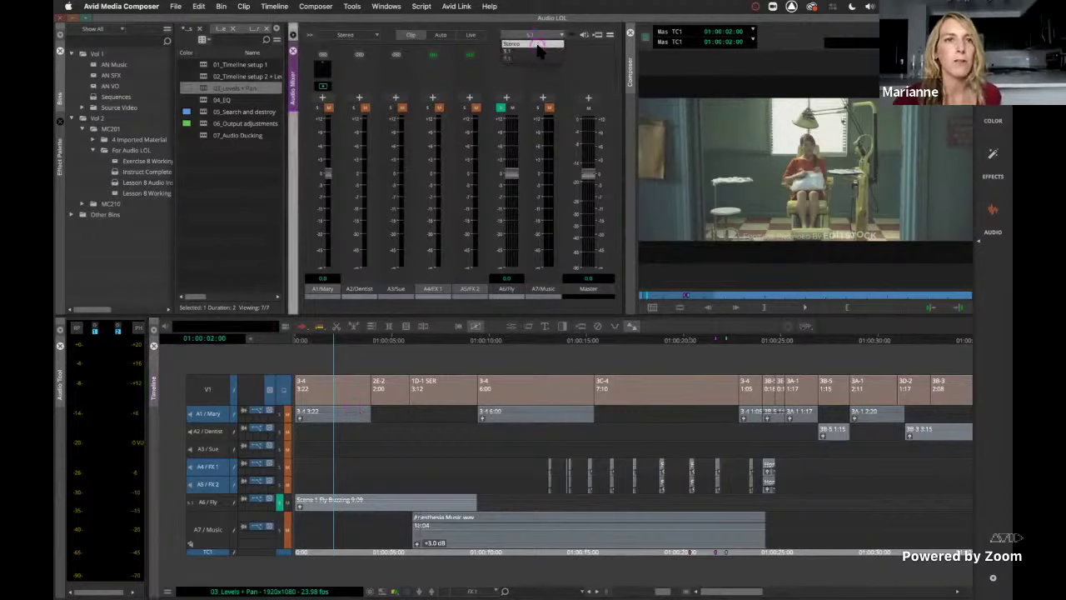
{"action": "left_click", "coordinate": [532, 46]}
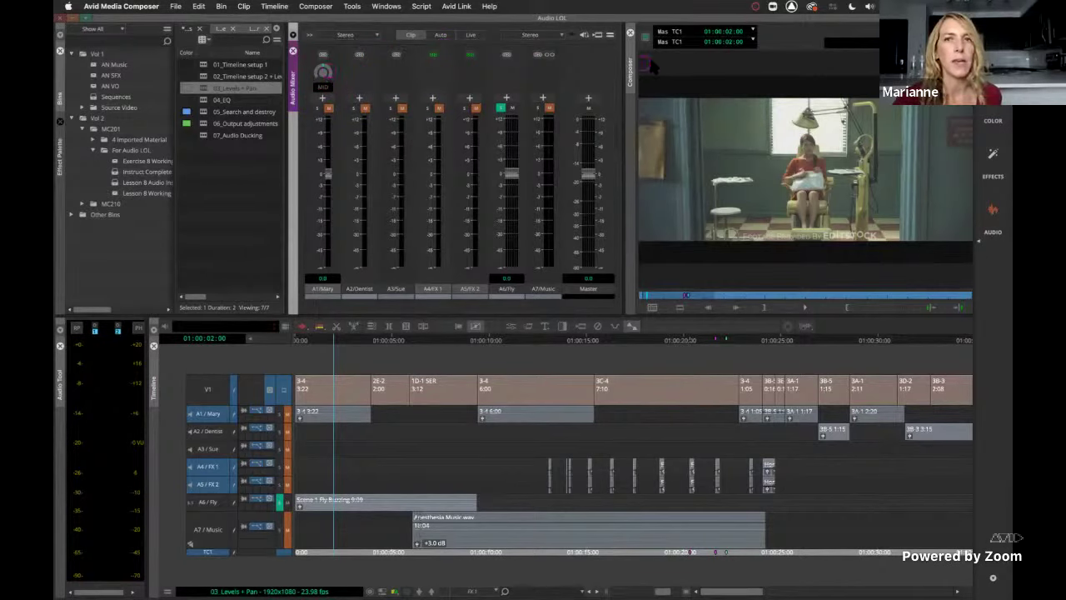
{"action": "left_click", "coordinate": [611, 36]}
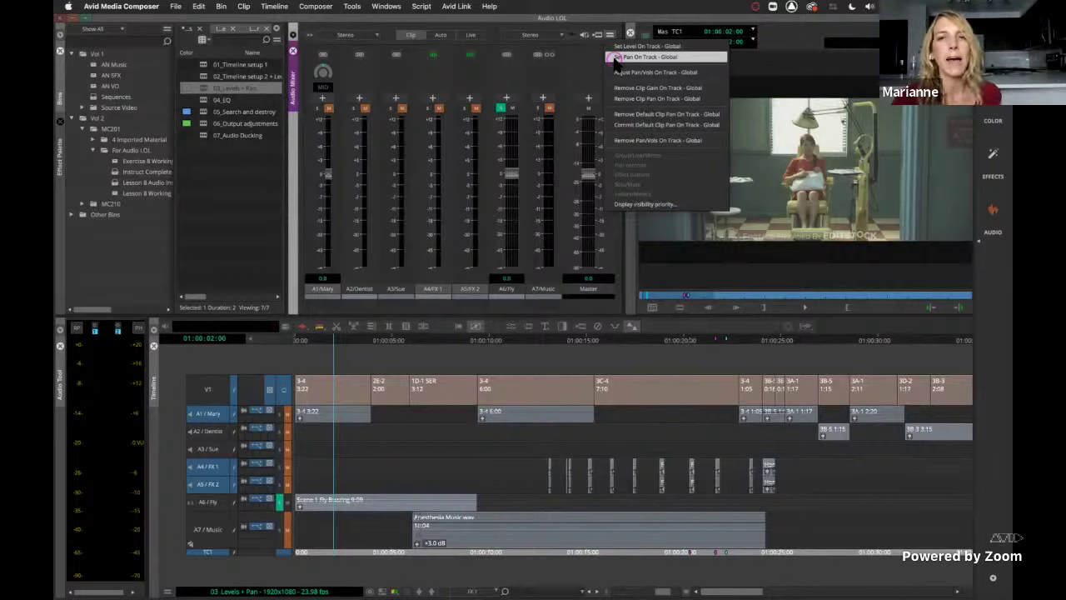
{"action": "left_click", "coordinate": [615, 58]}
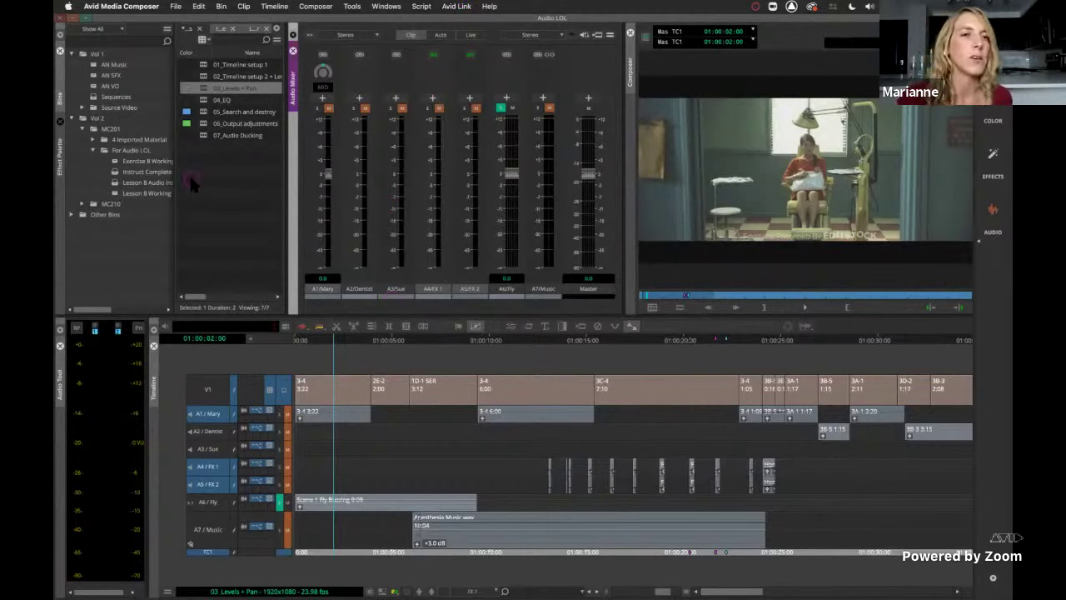
Step: Load the 04_EQ sequence into the timeline
{"action": "double_click", "coordinate": [201, 101]}
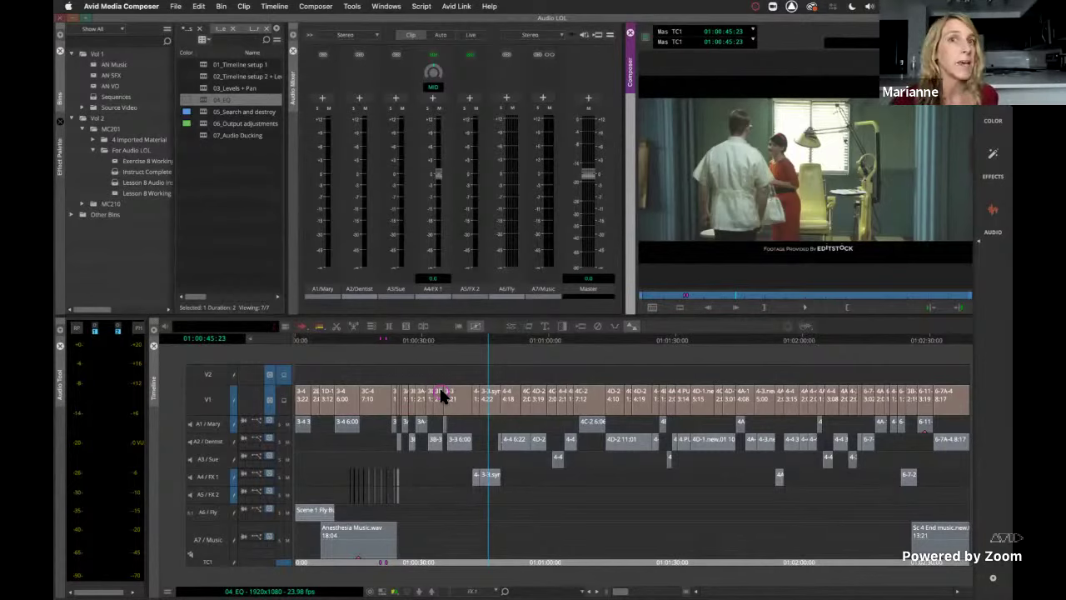
{"action": "left_click", "coordinate": [455, 438]}
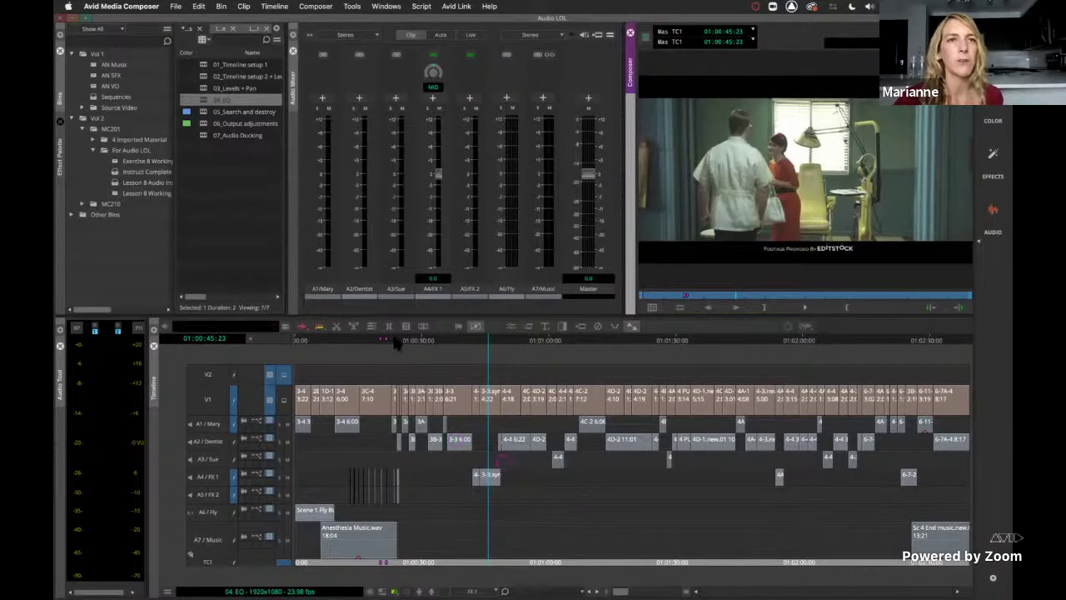
Step: Open the Audio EQ tool over the Audio Mixer and park on the 3-3 clip on A2 / Dentist at 01:00:38:05
{"action": "left_click", "coordinate": [352, 6]}
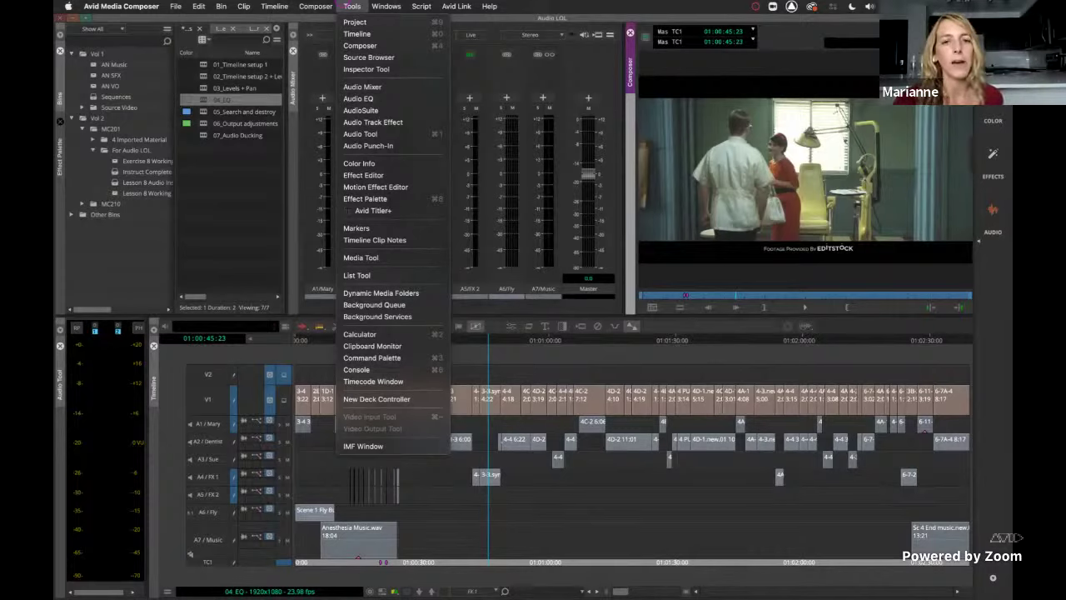
{"action": "left_click", "coordinate": [385, 100]}
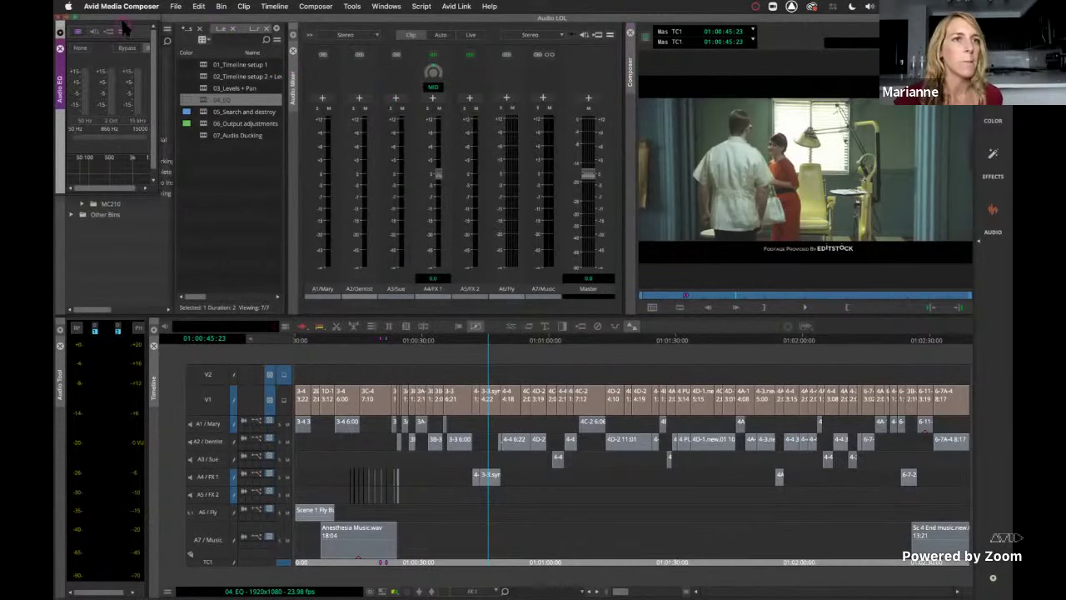
{"action": "left_click_drag", "start_coordinate": [124, 29], "coordinate": [506, 111]}
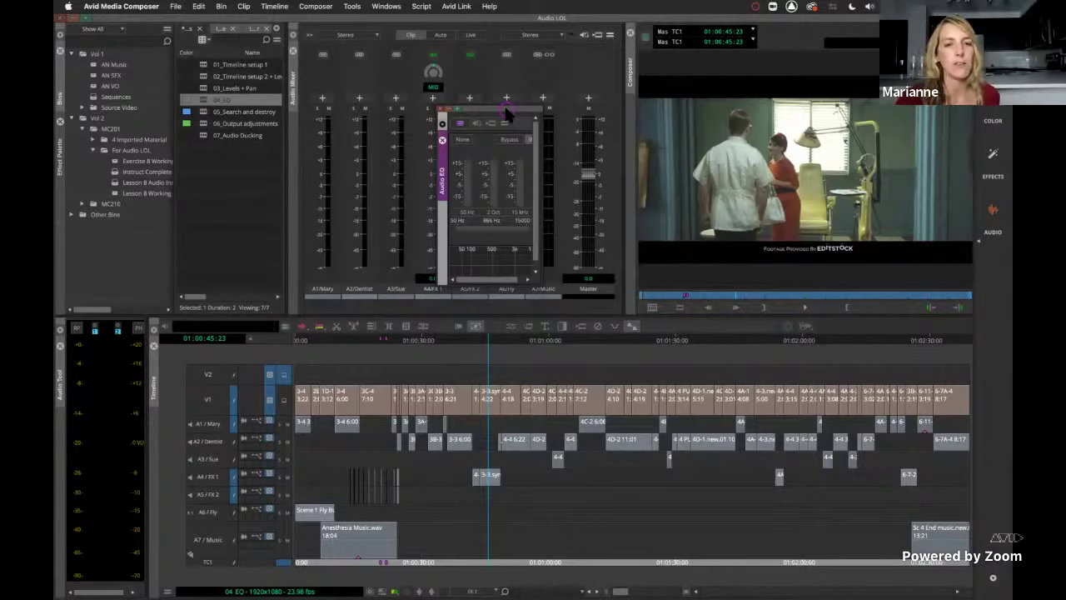
{"action": "left_click", "coordinate": [457, 444]}
{"action": "left_click", "coordinate": [457, 446]}
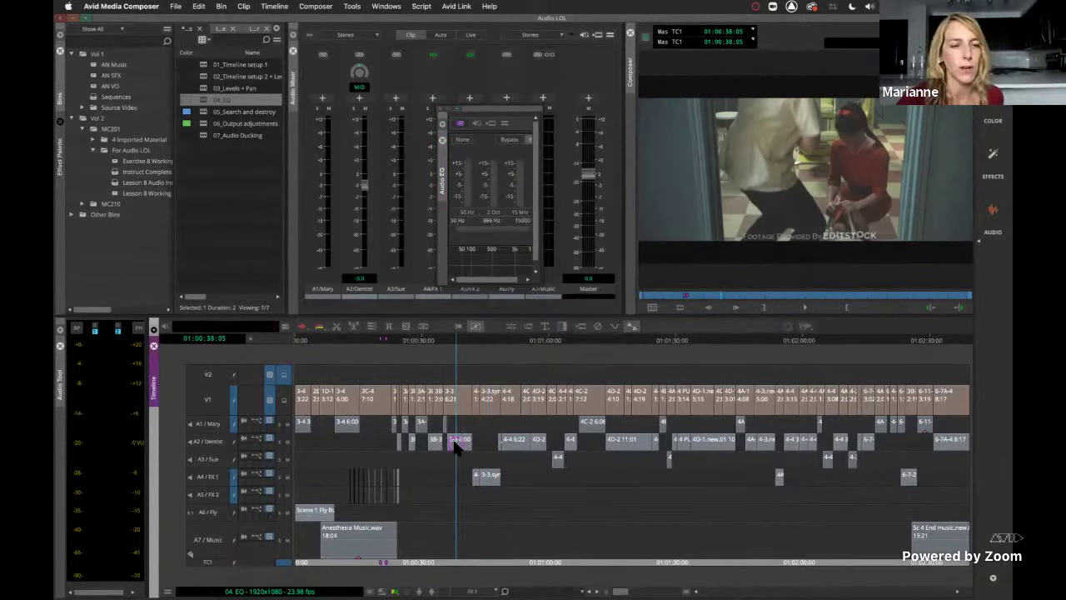
Step: Select and solo the A2 / Dentist track, and mark IN at 01:00:35:26 and OUT at the end of its 3-3 clip
{"action": "left_click", "coordinate": [204, 442]}
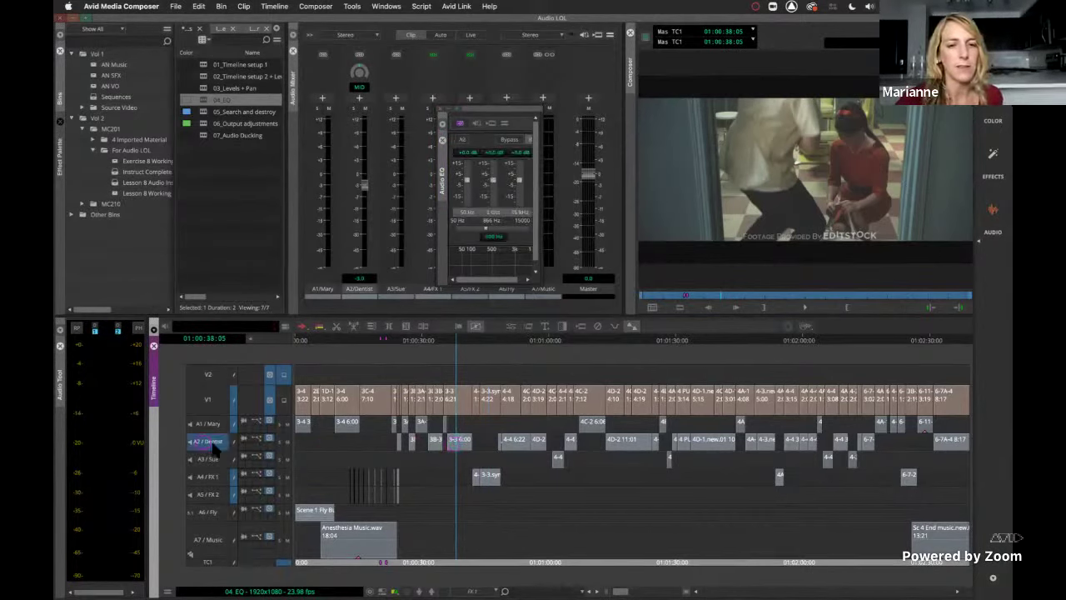
{"action": "left_click", "coordinate": [281, 441]}
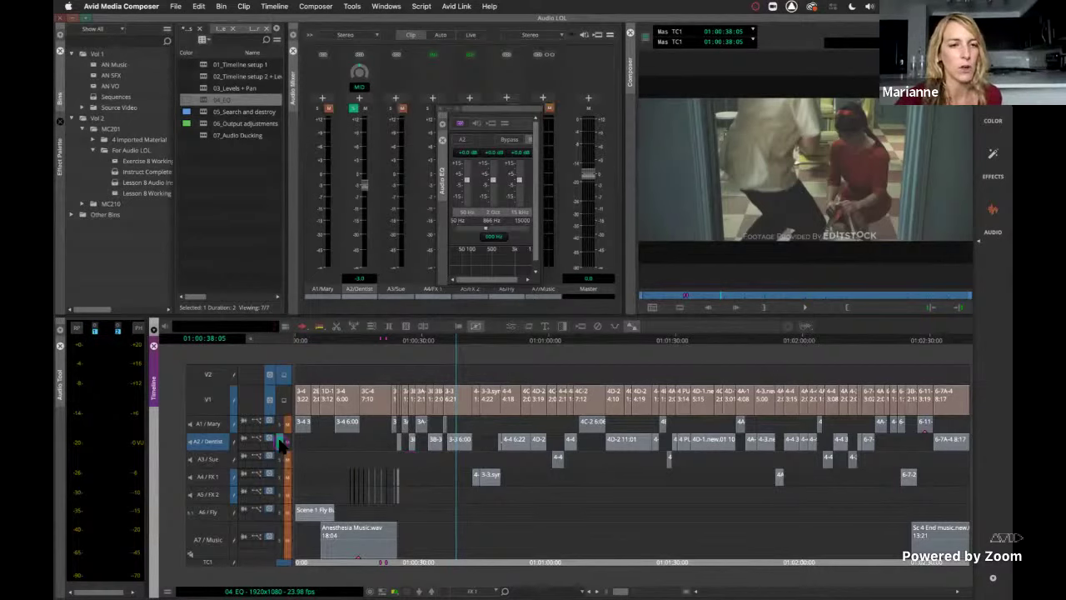
{"action": "left_click", "coordinate": [445, 444]}
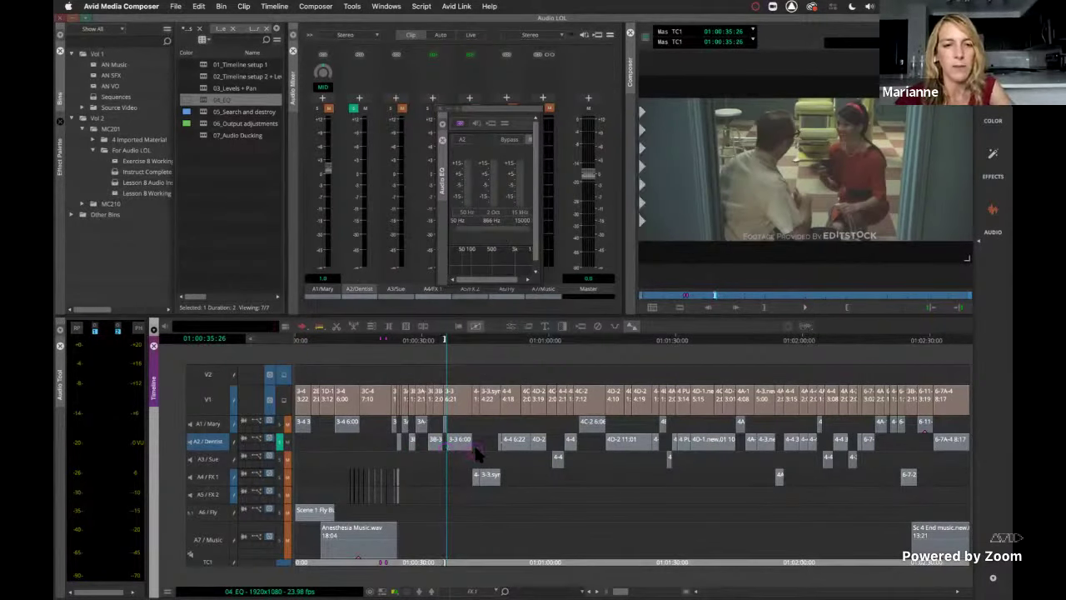
{"action": "left_click", "coordinate": [473, 454]}
{"action": "left_click", "coordinate": [457, 447]}
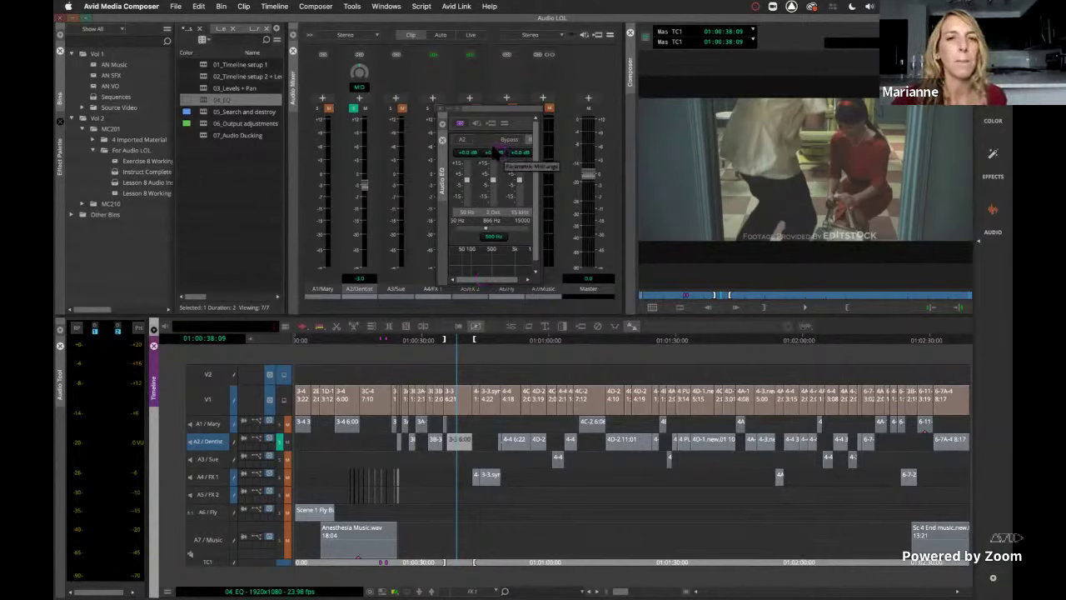
Step: Audition the marked 3-3 clip with the audio loop, and play the short A2 / Dentist clip at 01:00:27:20
{"action": "left_click", "coordinate": [477, 125]}
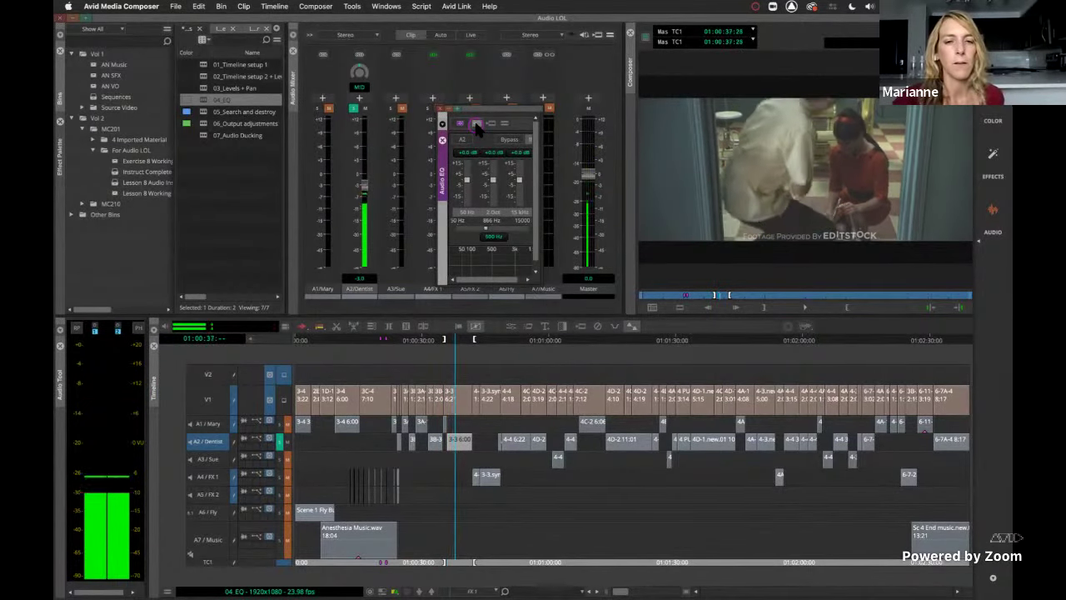
{"action": "left_click", "coordinate": [477, 125]}
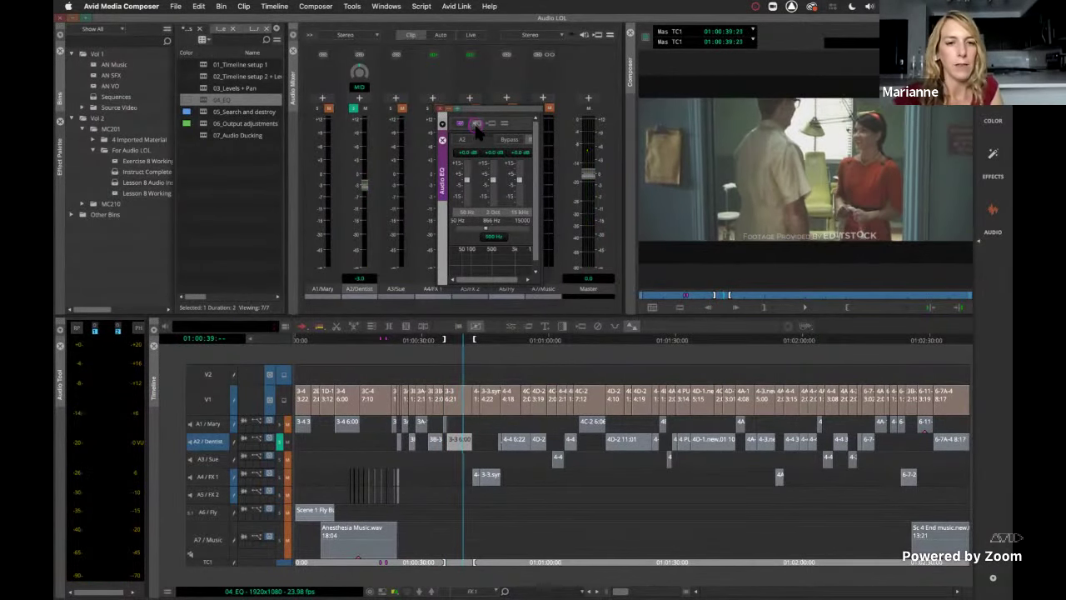
{"action": "left_click", "coordinate": [411, 446]}
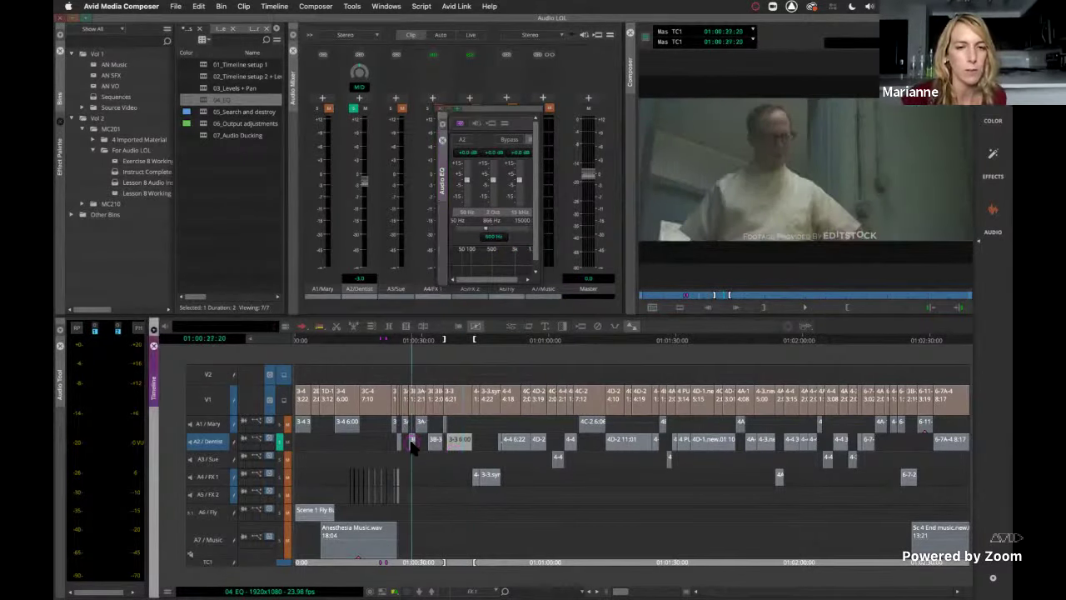
{"action": "left_click", "coordinate": [408, 441]}
{"action": "key", "text": "space"}
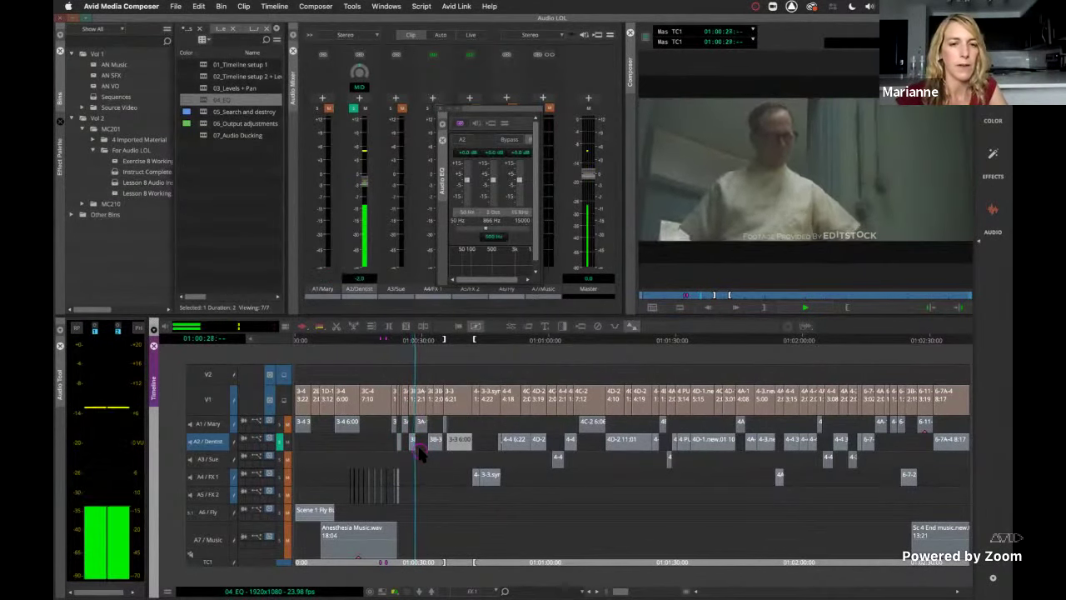
Step: Mark IN at 01:00:26:16 and OUT at 01:00:29:14 around the 3B-5 clip on A2 / Dentist
{"action": "left_click", "coordinate": [408, 449]}
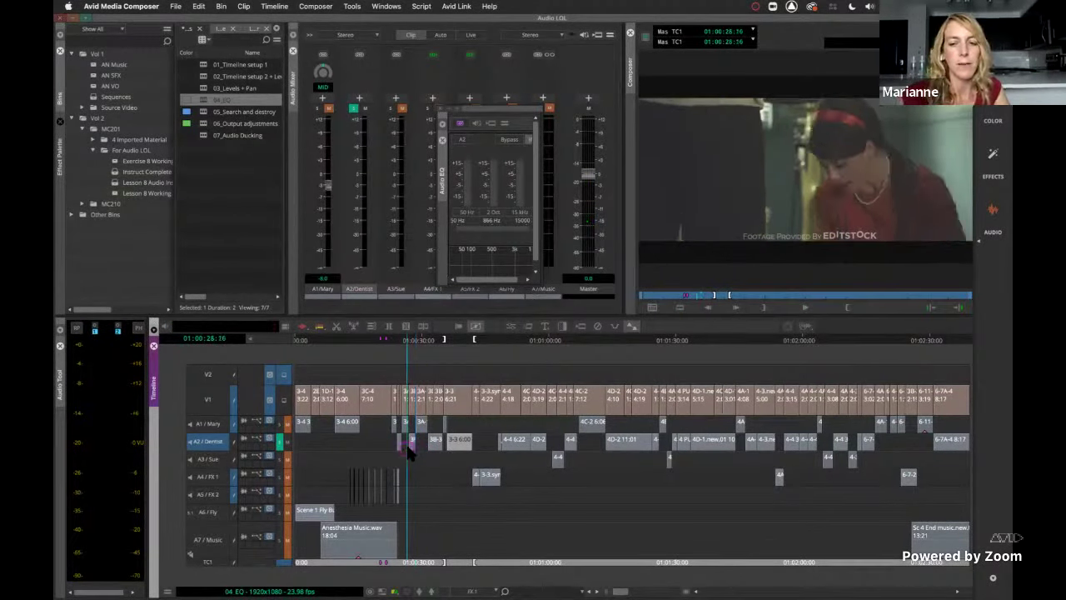
{"action": "left_click", "coordinate": [420, 450]}
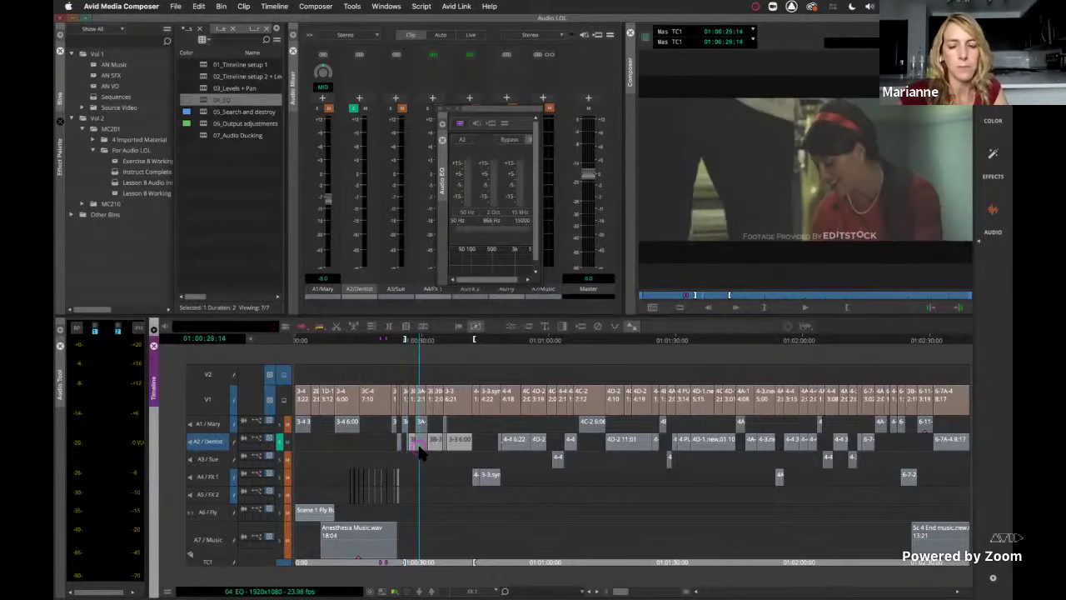
{"action": "key", "text": "o"}
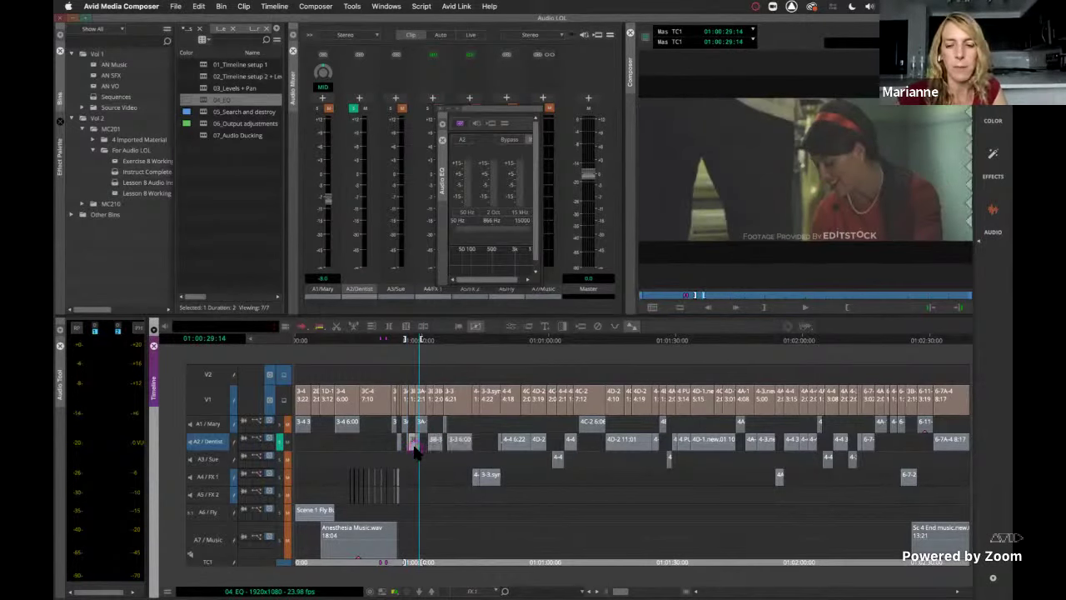
{"action": "key", "text": "super+bracketright"}
{"action": "key", "text": "super+bracketright"}
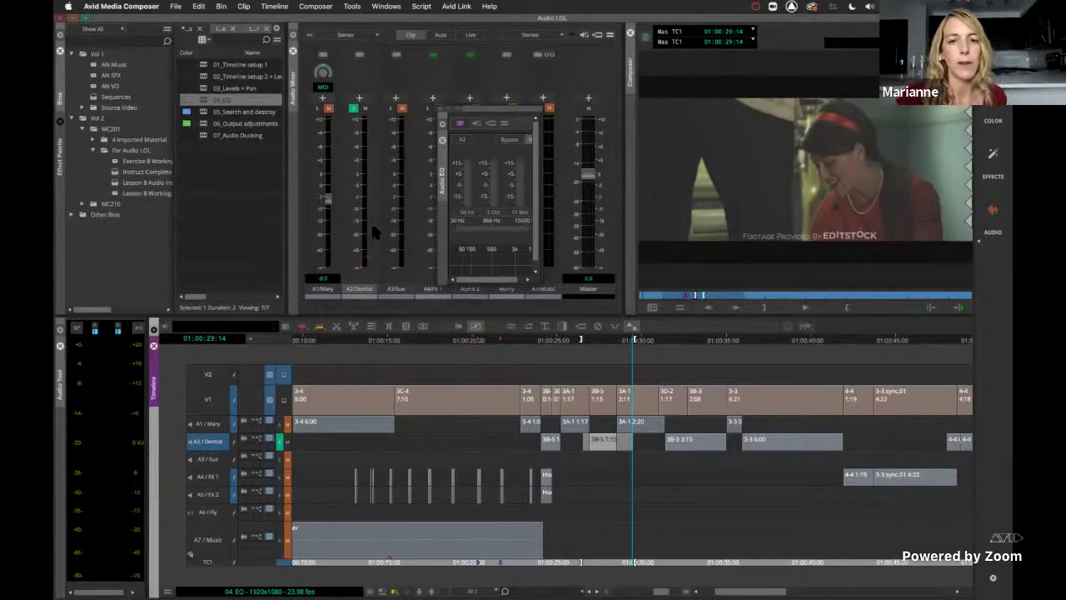
Step: Audition the marked 3B-5 clip with the audio loop and park back on it at 01:00:27:11
{"action": "left_click", "coordinate": [600, 440]}
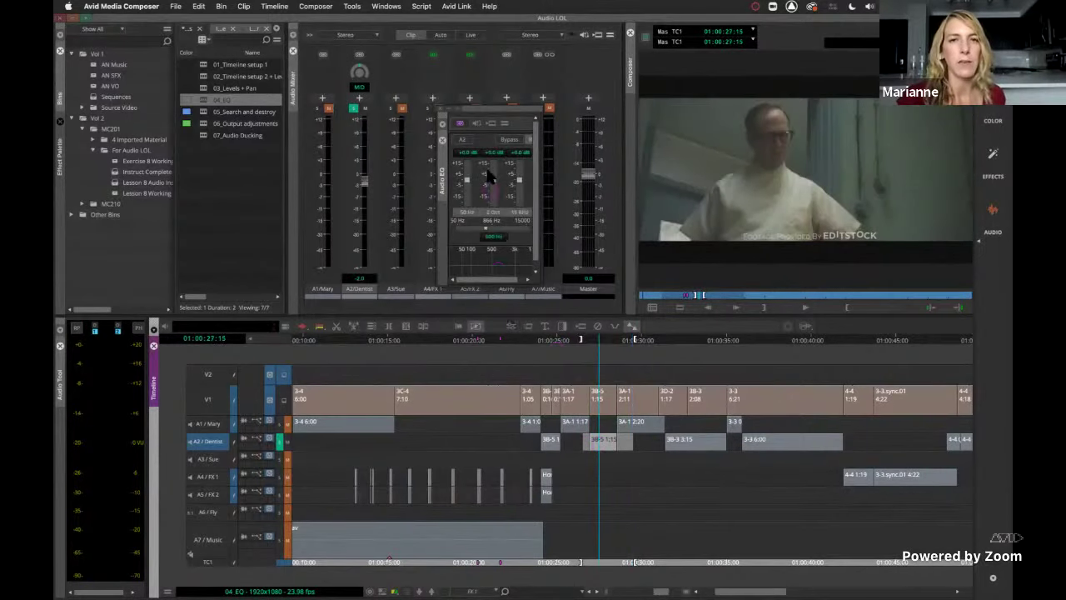
{"action": "left_click", "coordinate": [479, 124]}
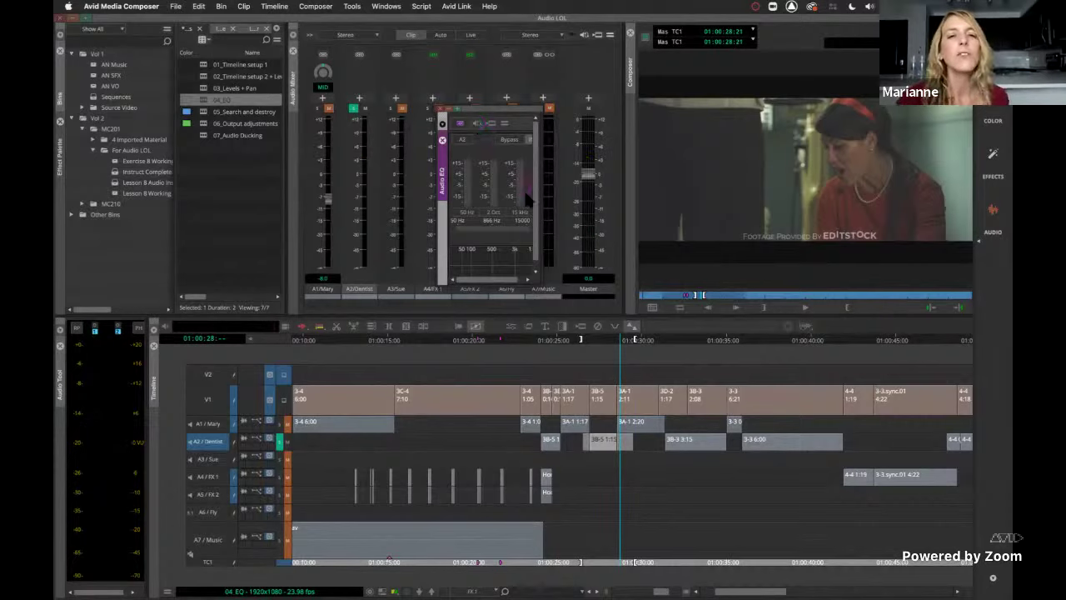
{"action": "left_click", "coordinate": [597, 444]}
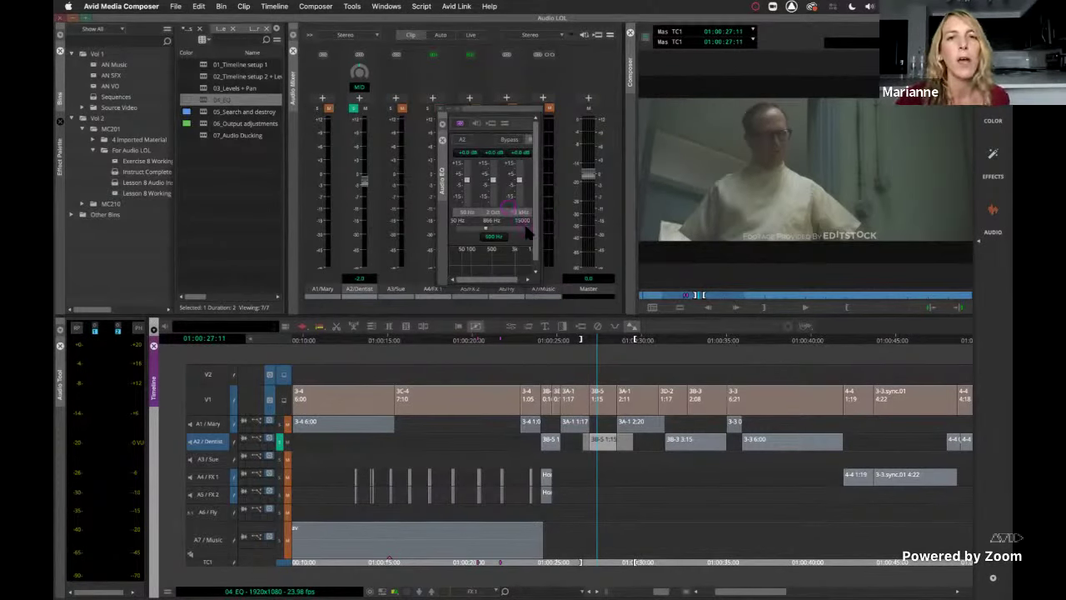
Step: Apply the Telephone EQ "A" template to the 3B-5 clip, and enlarge and reposition the Audio EQ window over the Audio Mixer
{"action": "left_click", "coordinate": [505, 124]}
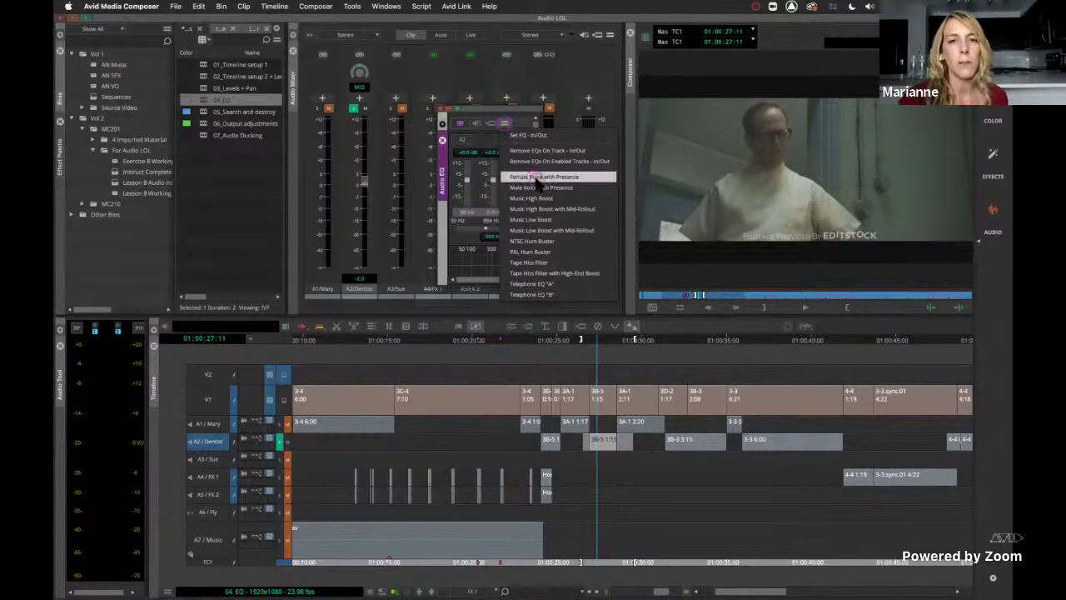
{"action": "left_click", "coordinate": [540, 284]}
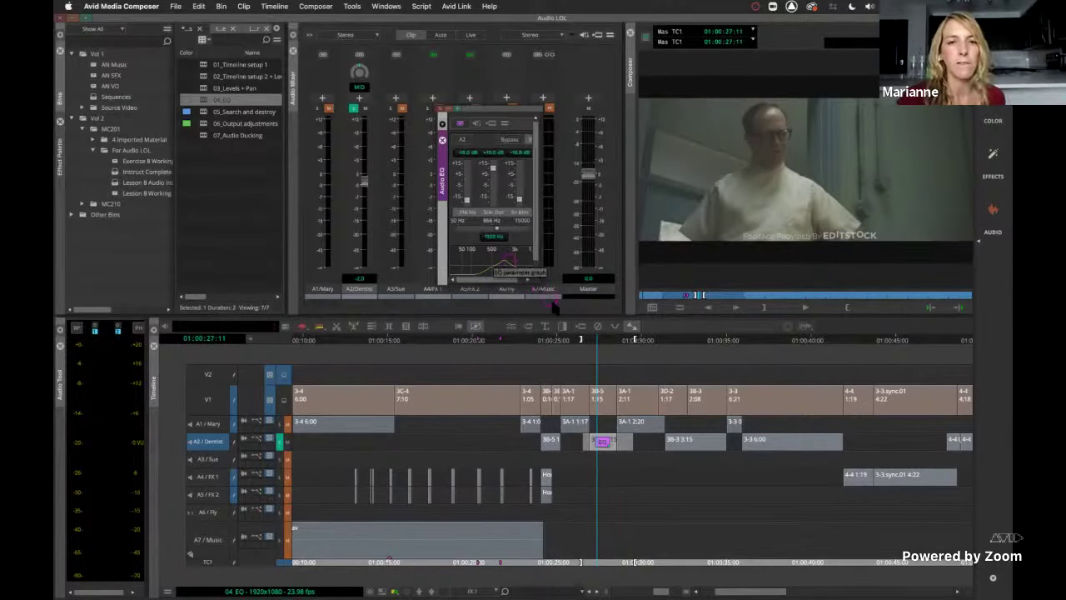
{"action": "left_click_drag", "start_coordinate": [541, 286], "coordinate": [625, 372]}
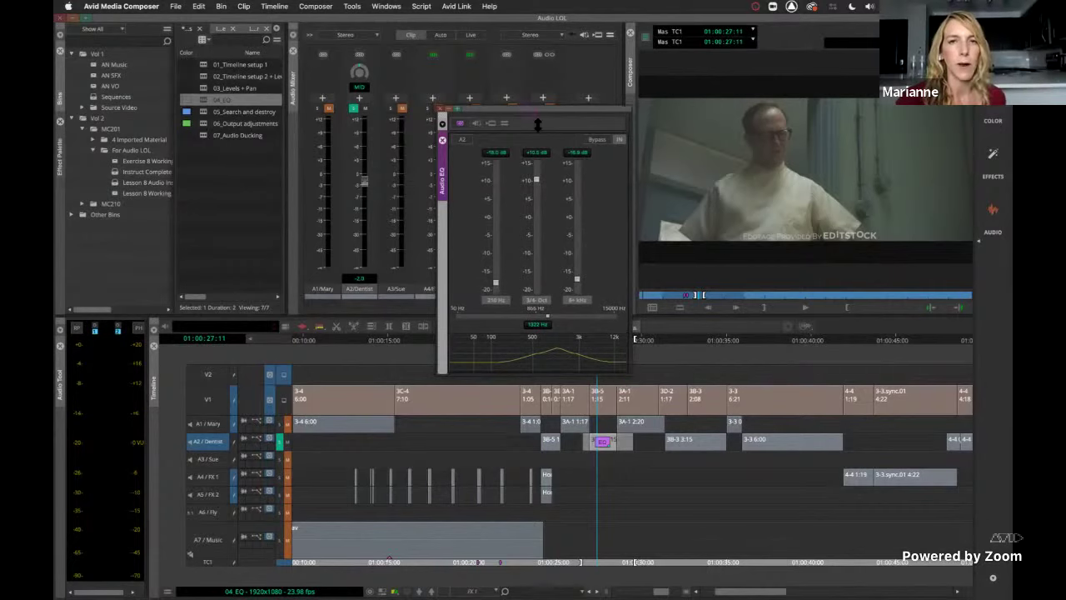
{"action": "left_click_drag", "start_coordinate": [525, 105], "coordinate": [464, 51]}
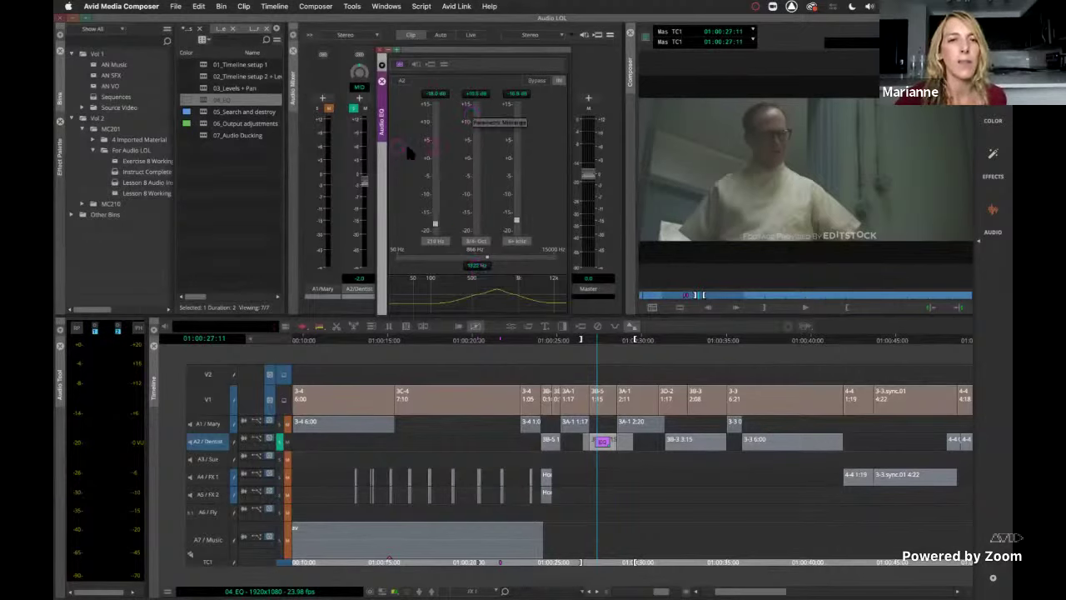
Step: Lower the low-shelf gain to -20 dB and play the 3B-5 clip with the telephone EQ
{"action": "mouse_move", "coordinate": [435, 224]}
{"action": "left_mouse_down"}
{"action": "mouse_move", "coordinate": [435, 187]}
{"action": "mouse_move", "coordinate": [436, 239]}
{"action": "left_mouse_up"}
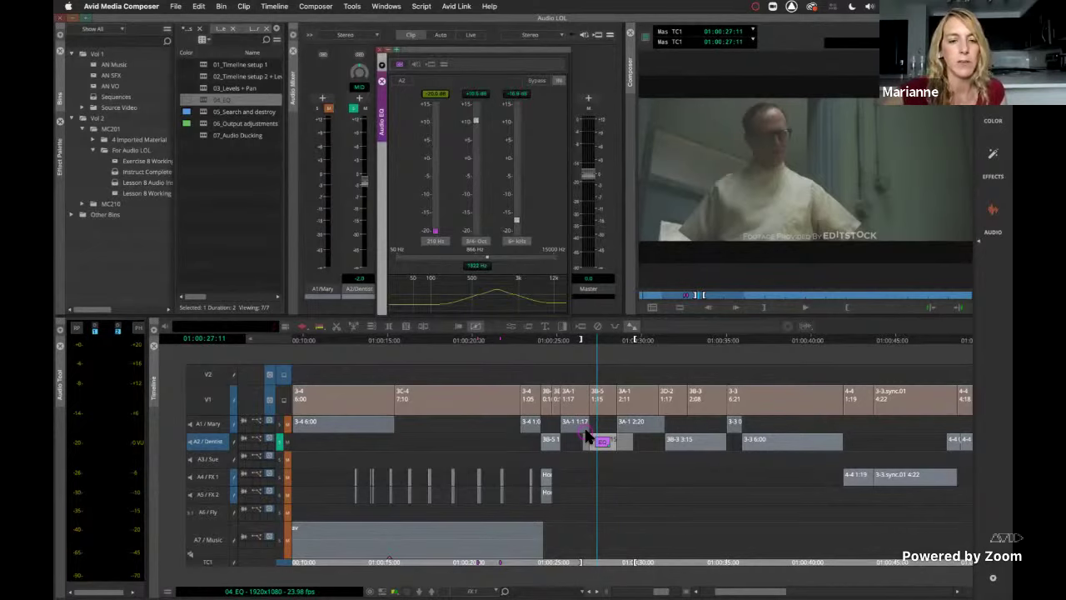
{"action": "key", "text": "space"}
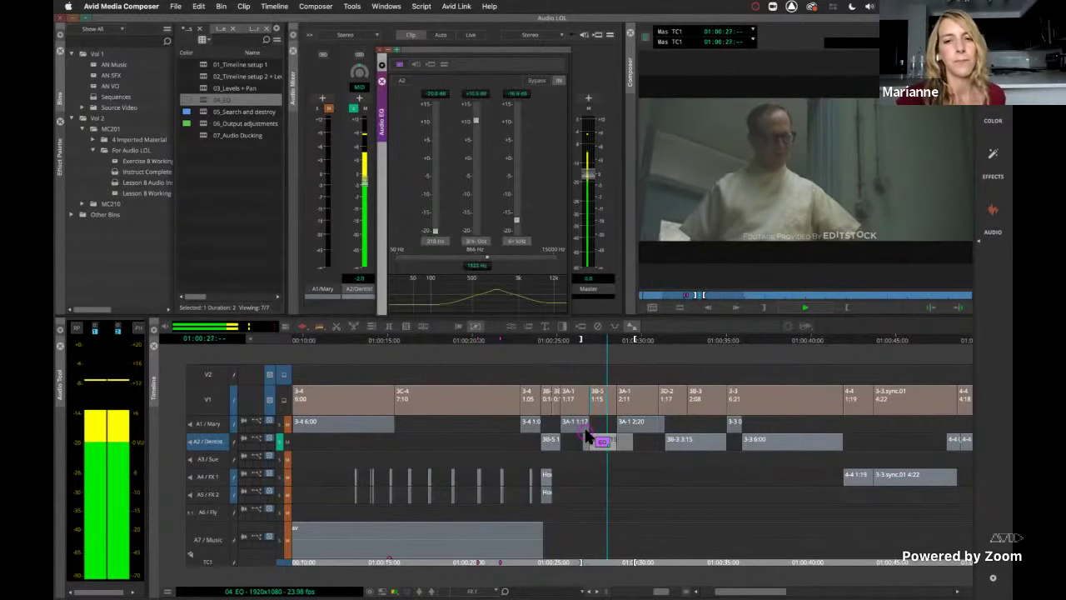
{"action": "key", "text": "space"}
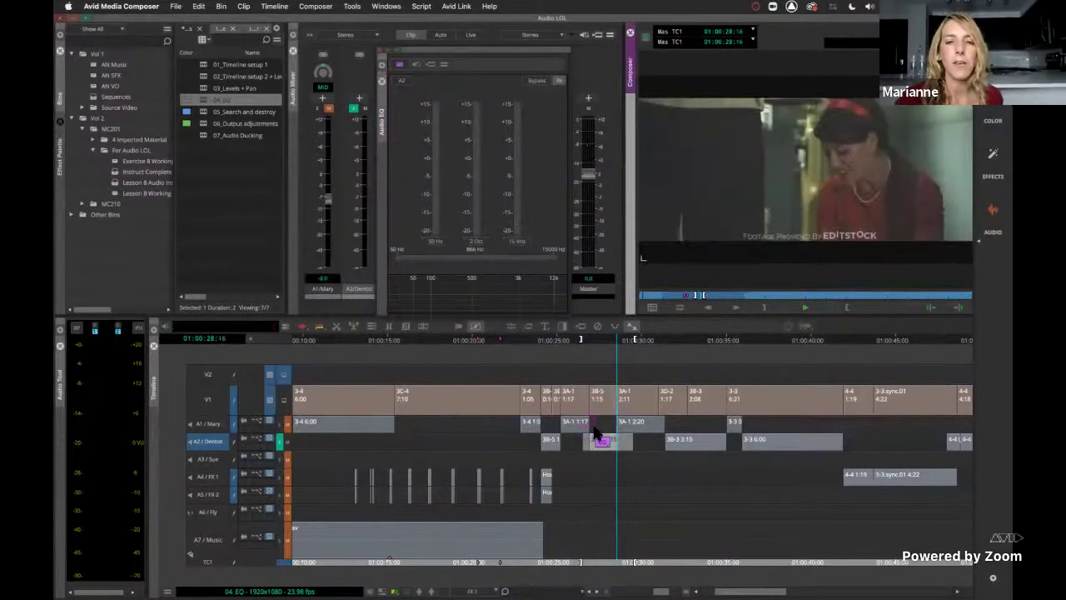
Step: Park on the 3B-5 clip at 01:00:27:19 and reset its low, midrange and high EQ gains to 0 dB
{"action": "left_click", "coordinate": [602, 439]}
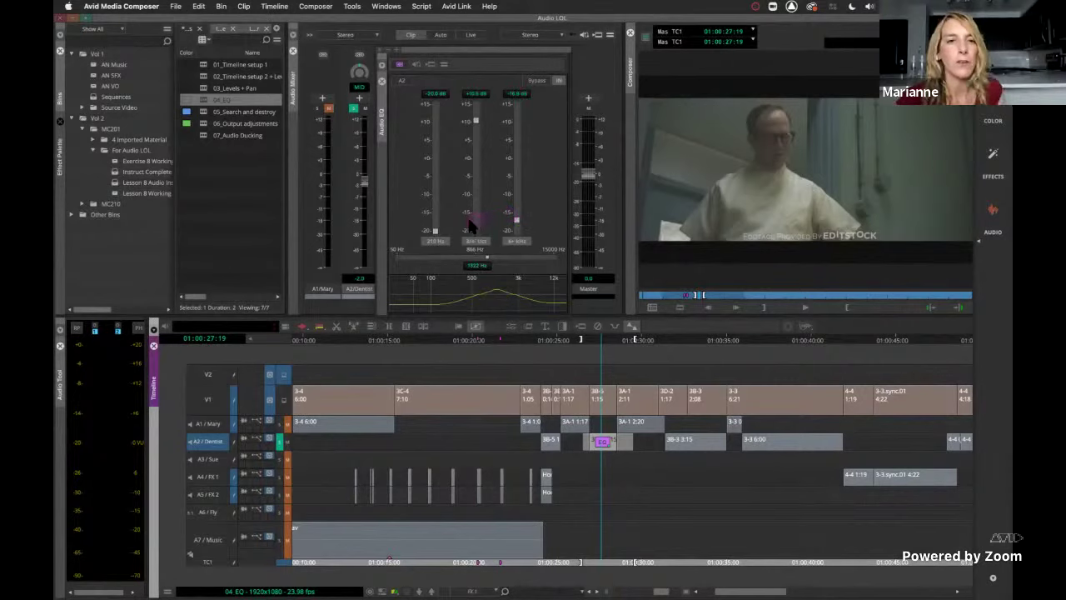
{"action": "left_click", "coordinate": [435, 225], "text": "alt"}
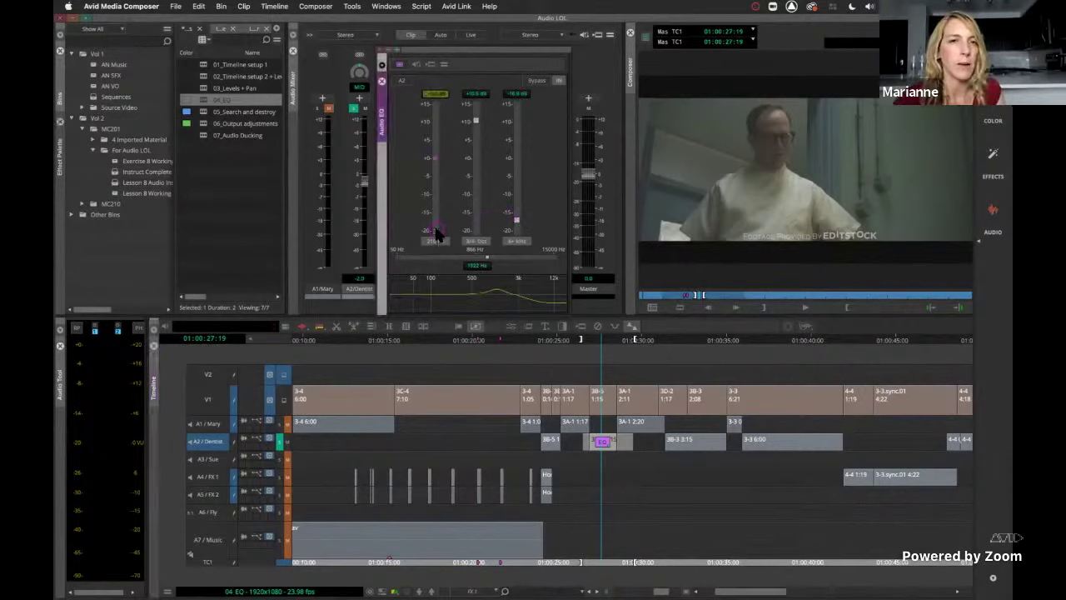
{"action": "left_click", "coordinate": [475, 124], "text": "alt"}
{"action": "left_click", "coordinate": [514, 224], "text": "alt"}
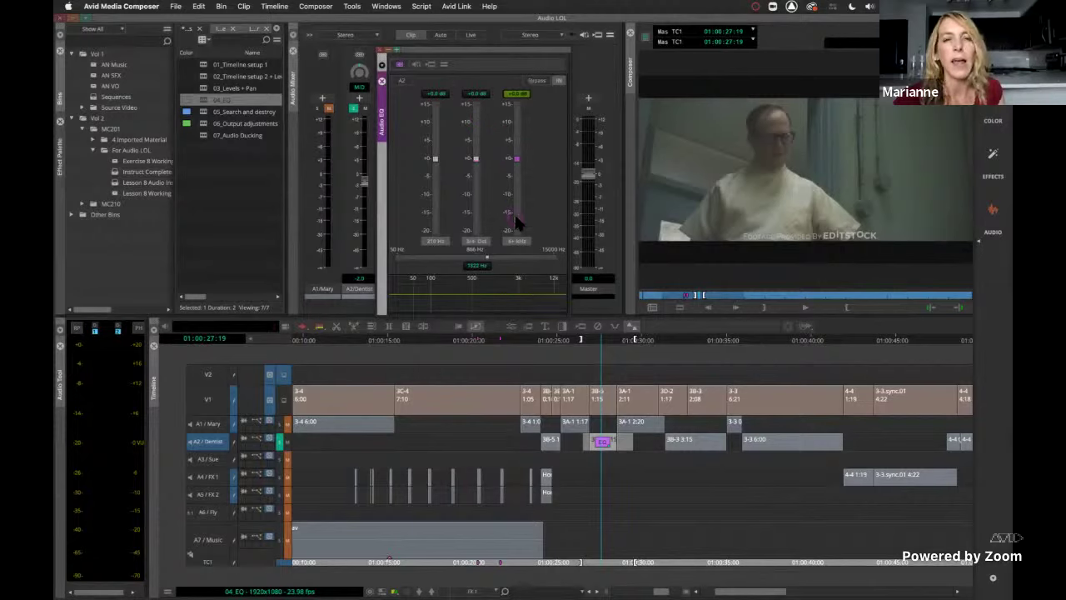
Step: Set the low-shelf gain to -20 dB with a 50 Hz turnover frequency and play the 3B-5 clip briefly
{"action": "left_click_drag", "start_coordinate": [433, 158], "coordinate": [434, 242]}
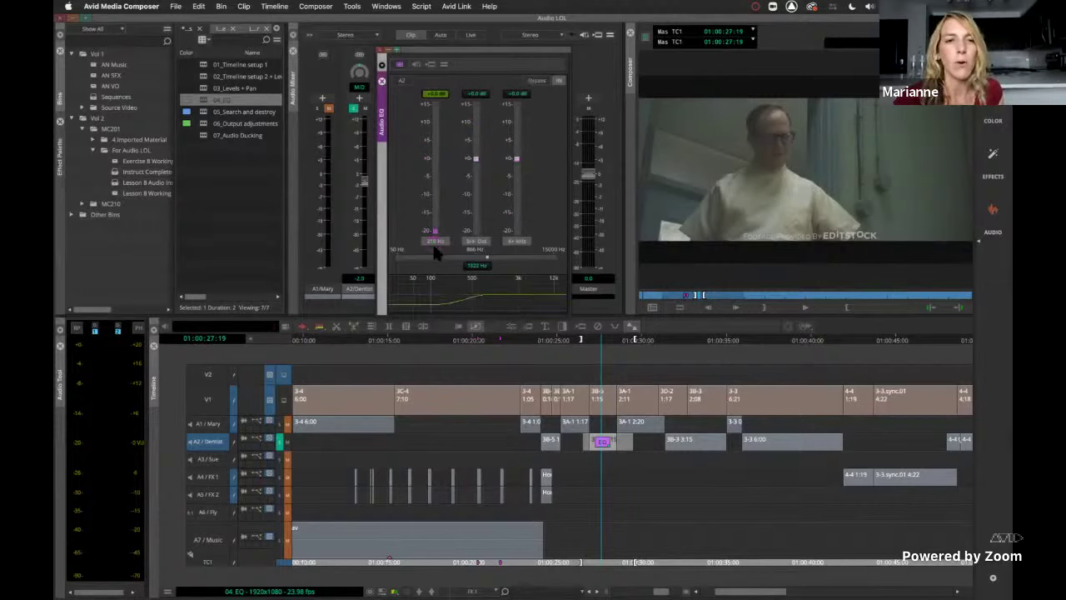
{"action": "left_click", "coordinate": [435, 242]}
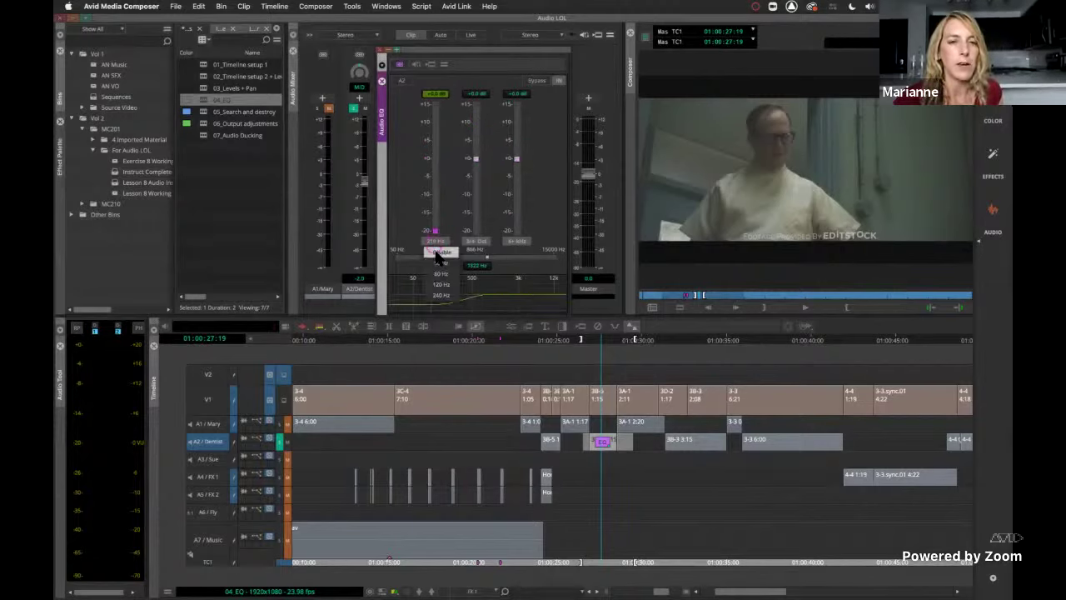
{"action": "left_click", "coordinate": [444, 263]}
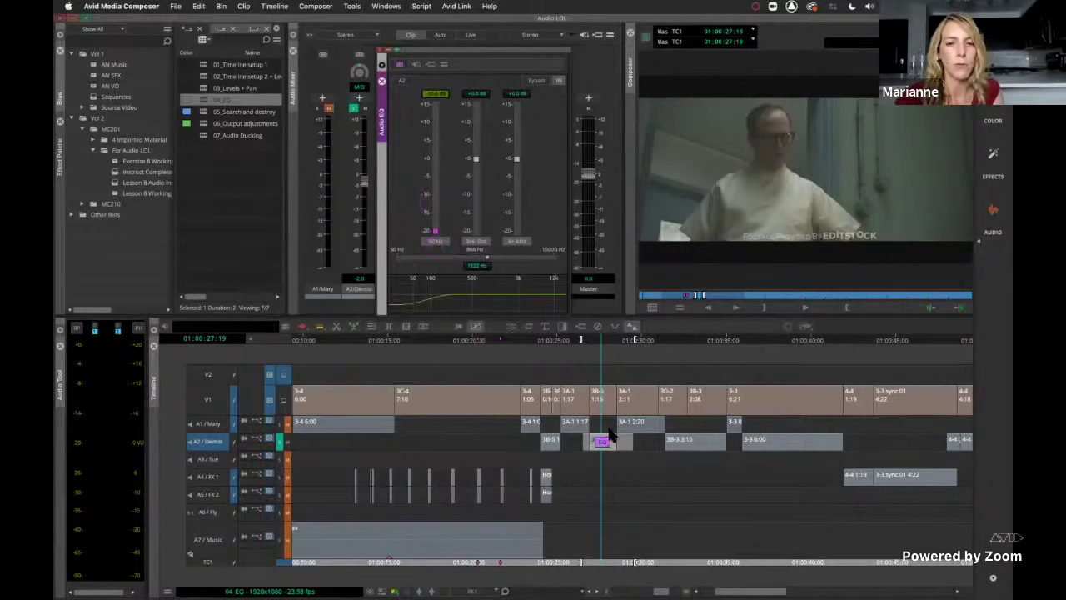
{"action": "key", "text": "space"}
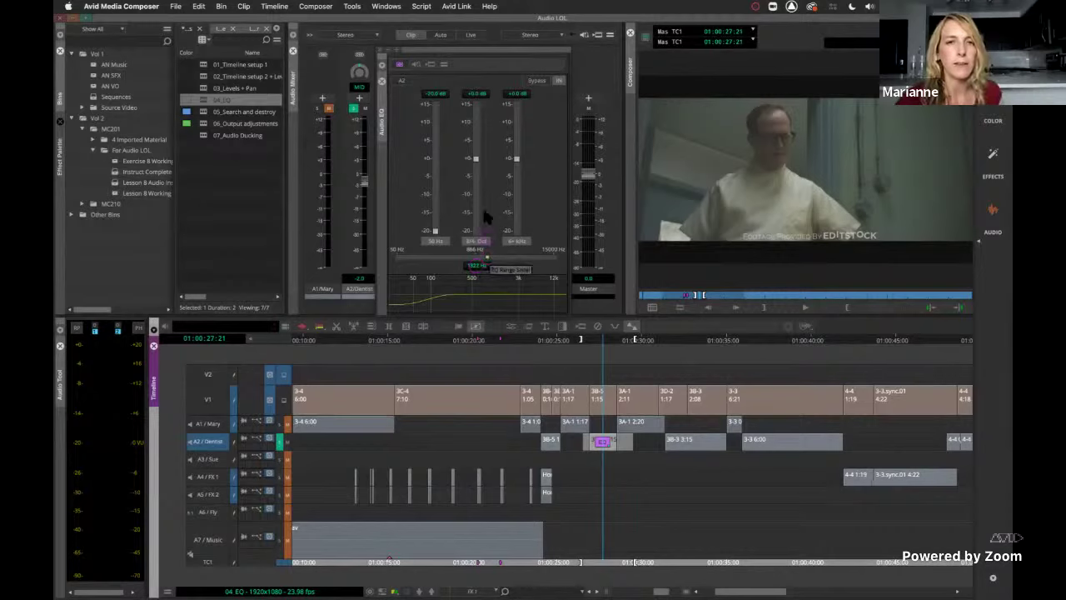
Step: Set the parametric midrange frequency to about 790 Hz and reset the low-shelf gain to 0 dB
{"action": "left_click", "coordinate": [490, 263]}
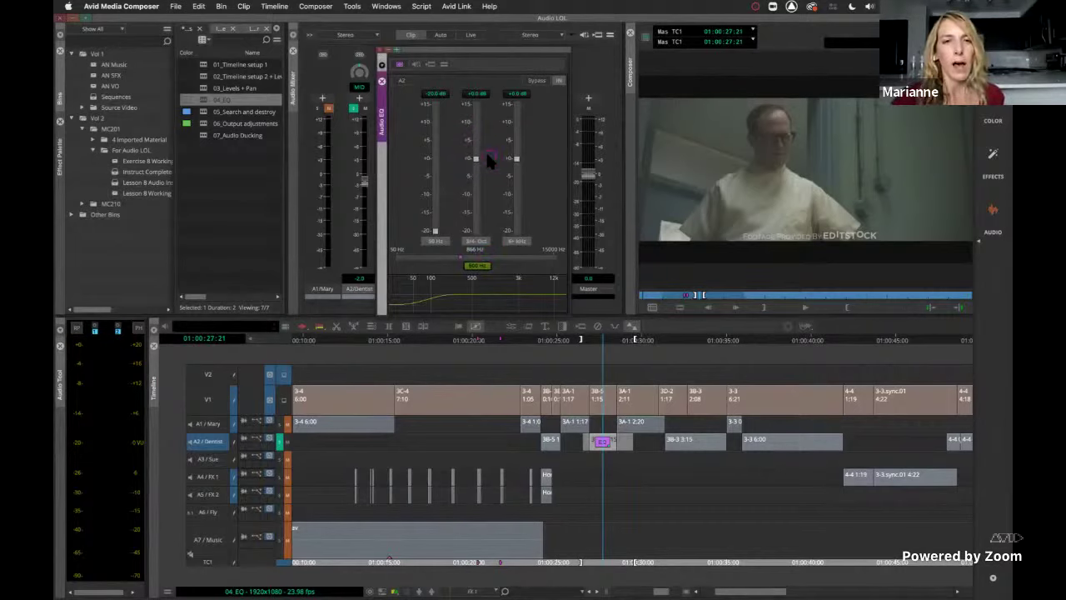
{"action": "left_click", "coordinate": [468, 264]}
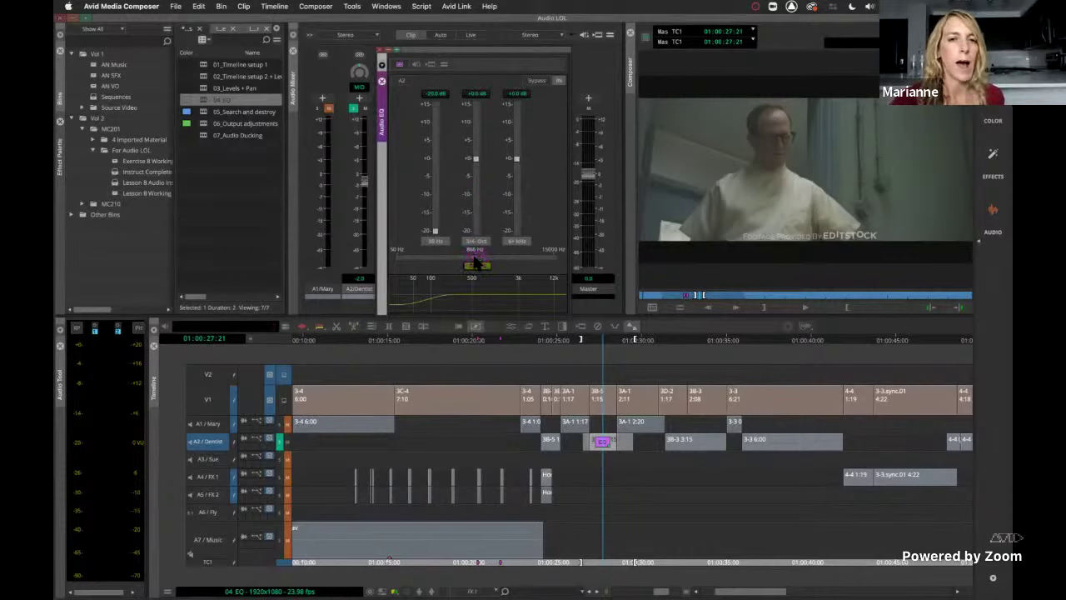
{"action": "left_click", "coordinate": [435, 233], "text": "alt"}
Step: Lower the 3B-5 clip's parametric midrange gain to about -20 dB
{"action": "left_click_drag", "start_coordinate": [475, 162], "coordinate": [476, 199]}
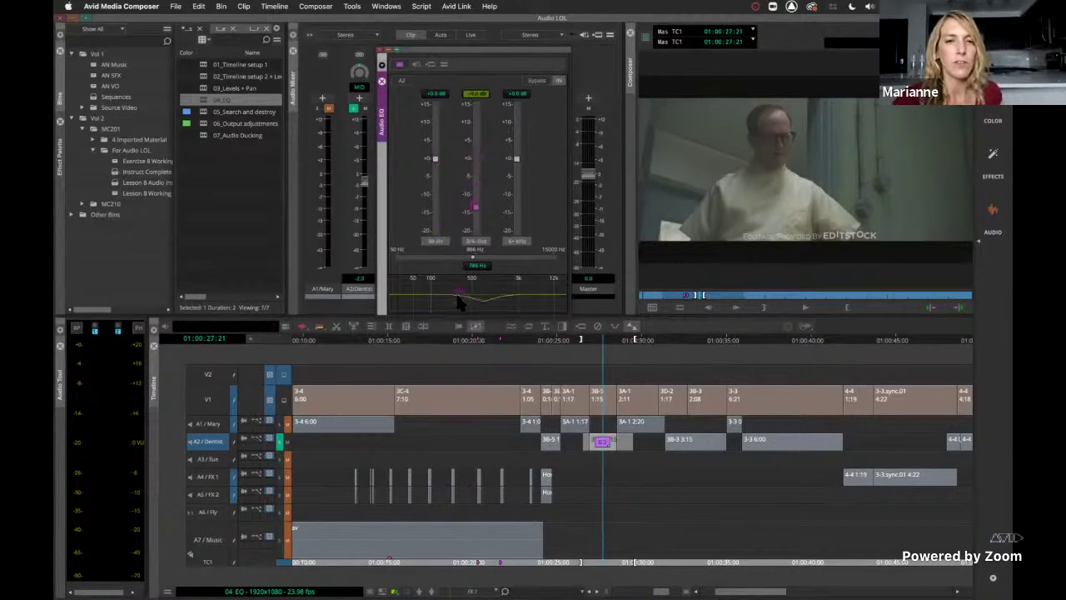
{"action": "left_click_drag", "start_coordinate": [459, 293], "coordinate": [519, 302]}
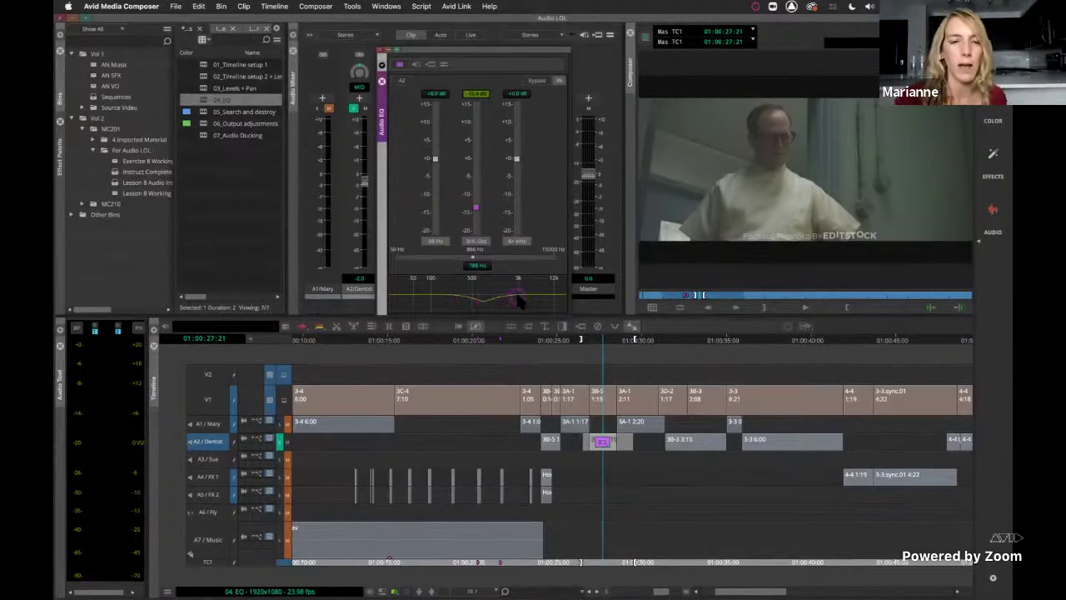
{"action": "left_click_drag", "start_coordinate": [518, 302], "coordinate": [489, 308]}
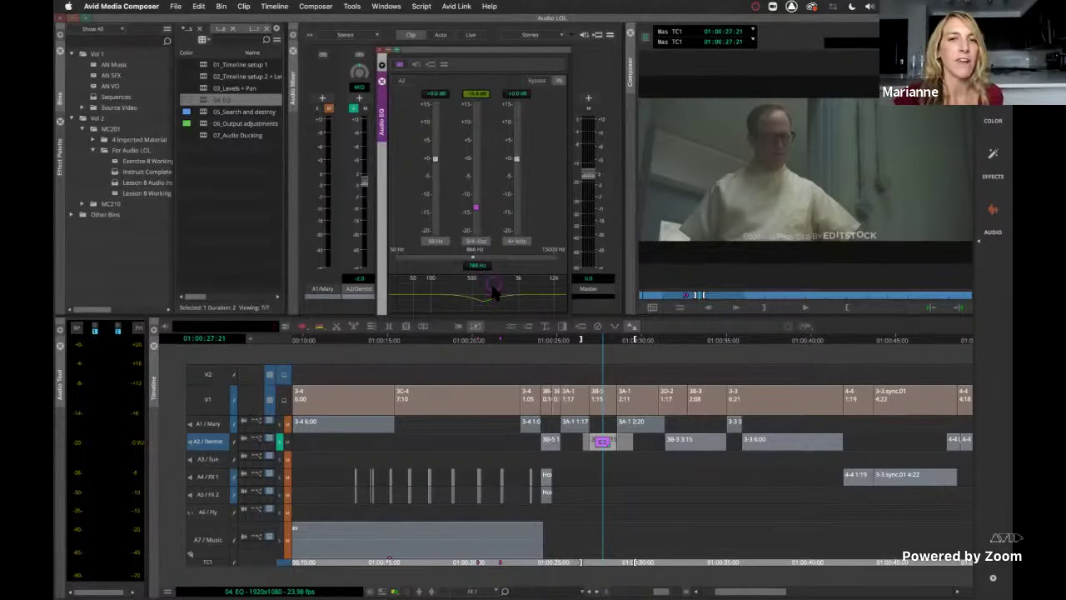
{"action": "left_click_drag", "start_coordinate": [472, 210], "coordinate": [478, 240]}
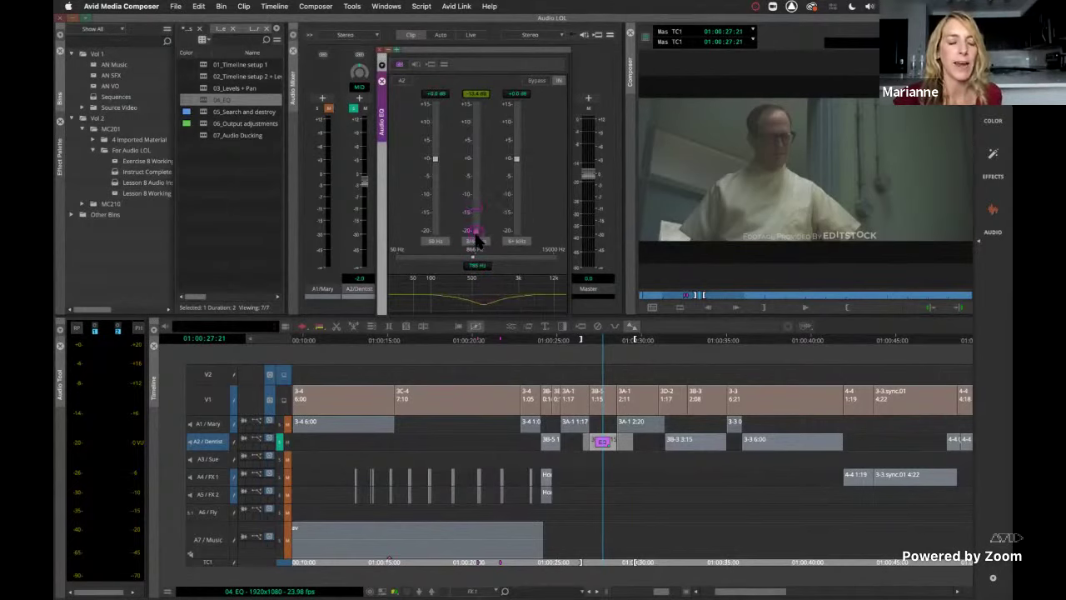
Step: Play back the 3B-5 clip with its midrange cut, and lower its parametric midrange frequency to about 728 Hz
{"action": "key", "text": "space"}
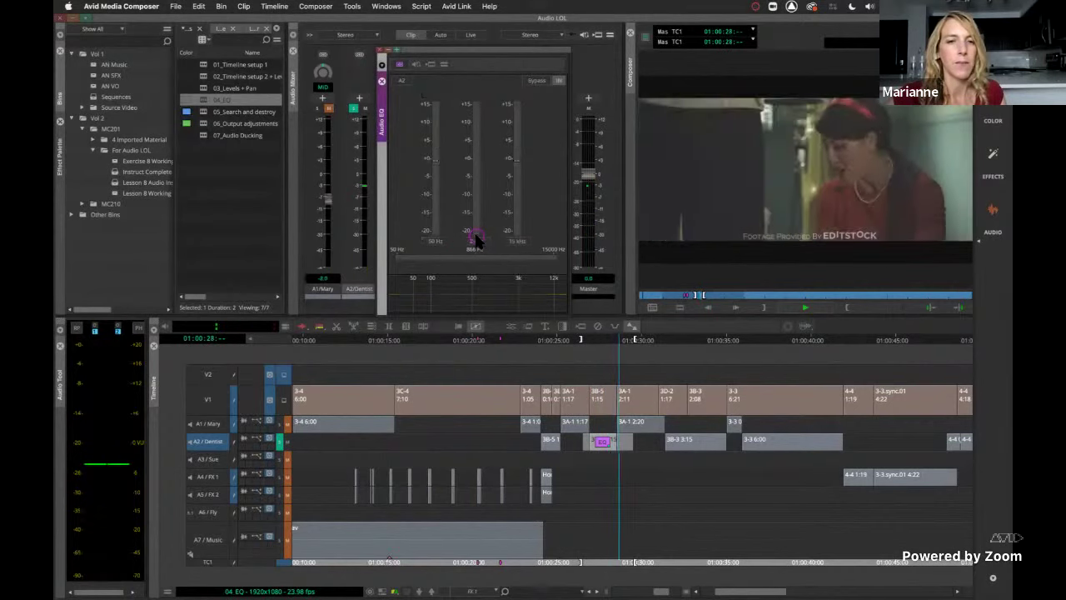
{"action": "key", "text": "space"}
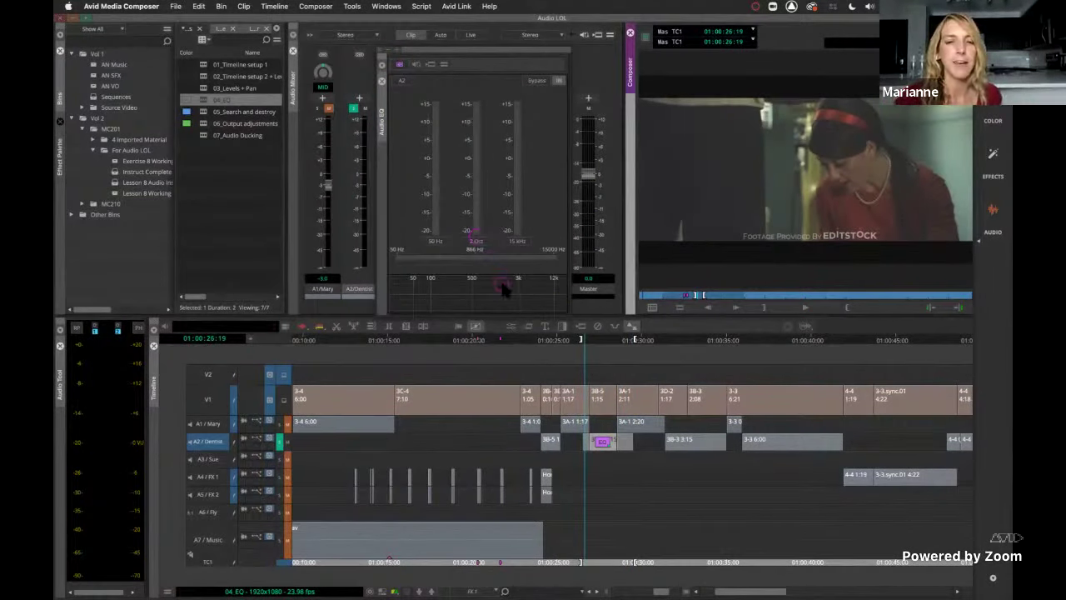
{"action": "left_click", "coordinate": [604, 442]}
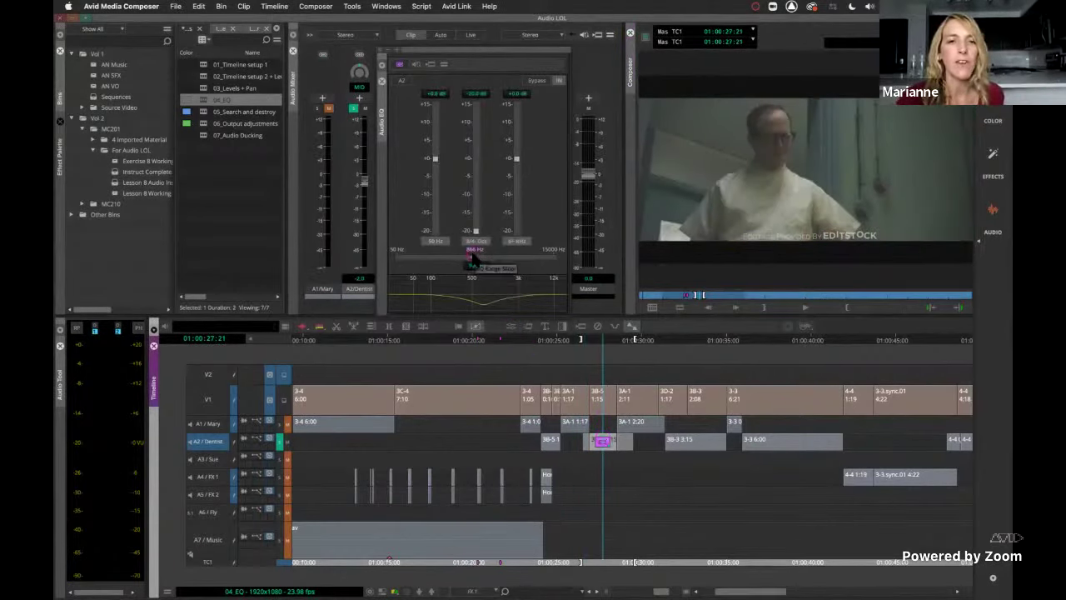
{"action": "mouse_move", "coordinate": [473, 260]}
{"action": "left_mouse_down"}
{"action": "mouse_move", "coordinate": [513, 262]}
{"action": "mouse_move", "coordinate": [473, 263]}
{"action": "left_mouse_up"}
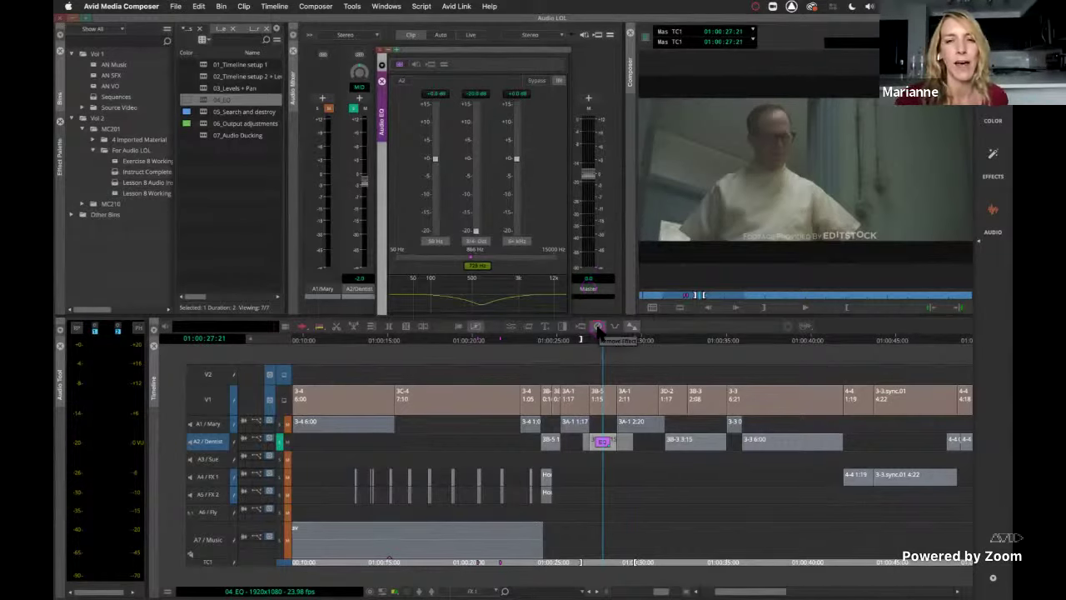
Step: Remove the EQ effect from the 3B-5 clip on A2 / Dentist and close the Audio EQ tool
{"action": "left_click", "coordinate": [598, 329]}
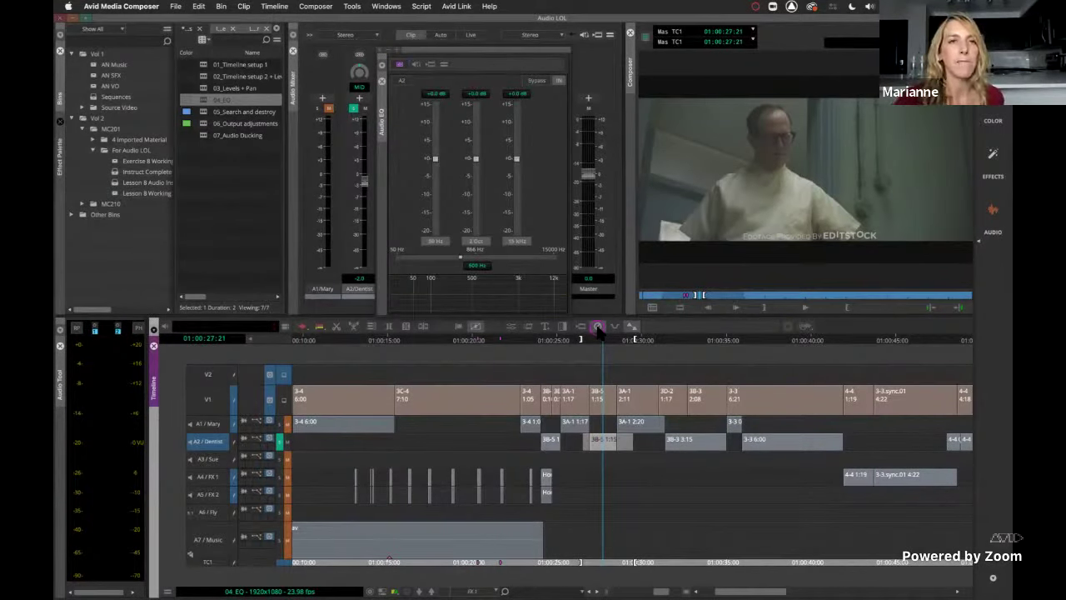
{"action": "left_click", "coordinate": [379, 50]}
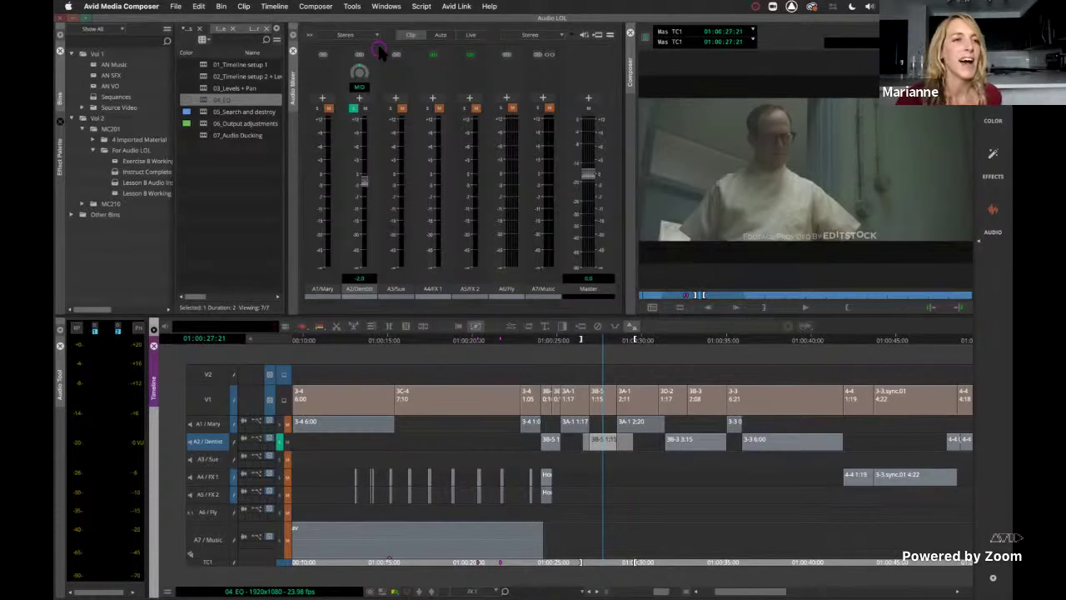
Step: Show the Mono EQ audio track effects in the Effect Palette
{"action": "left_click", "coordinate": [62, 159]}
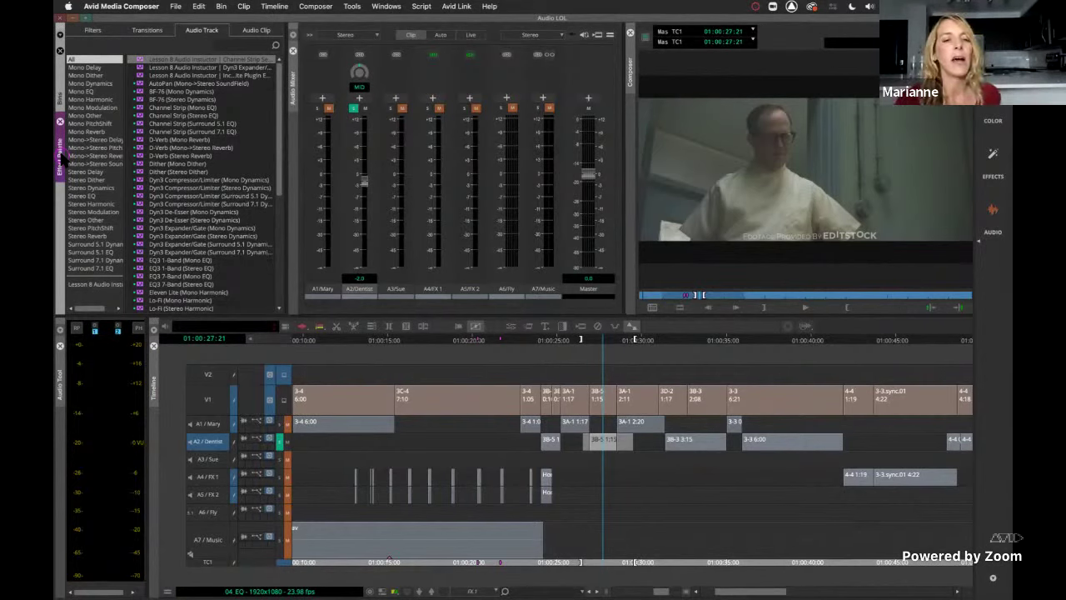
{"action": "left_click", "coordinate": [88, 31]}
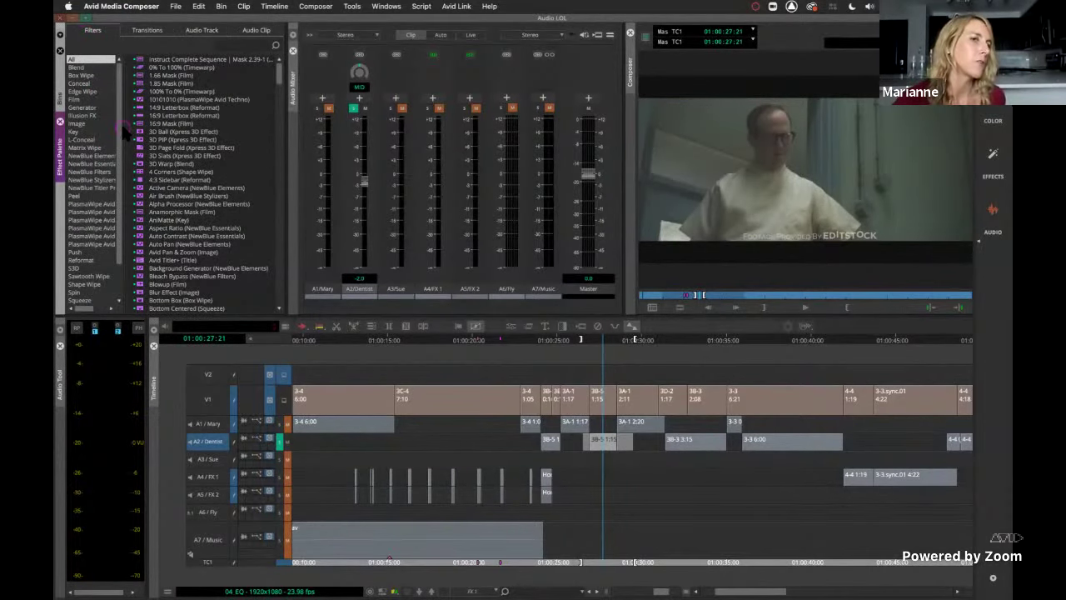
{"action": "left_click", "coordinate": [207, 30]}
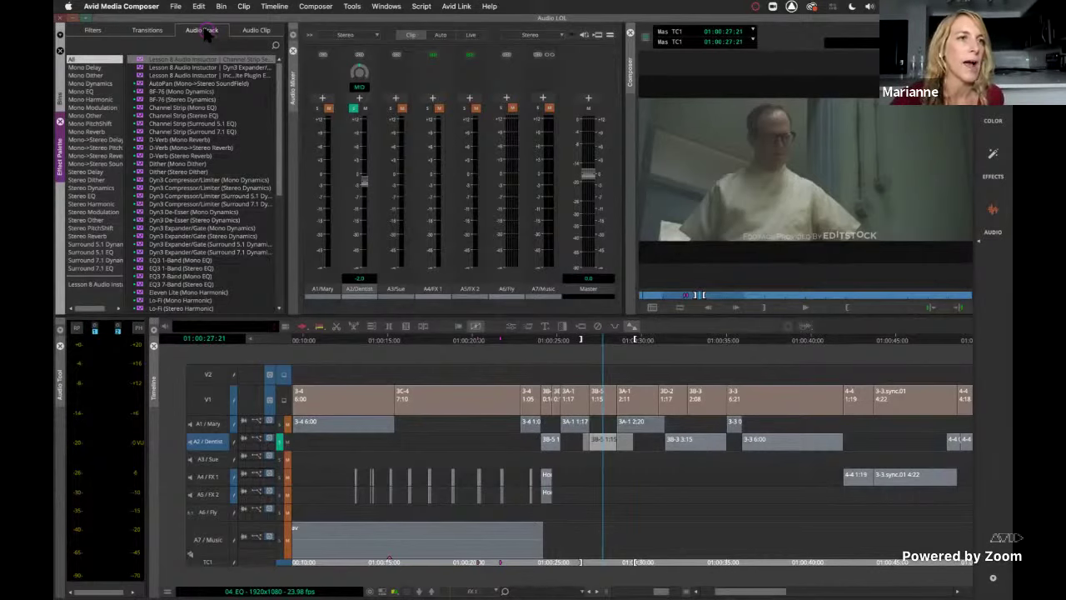
{"action": "left_click", "coordinate": [87, 92]}
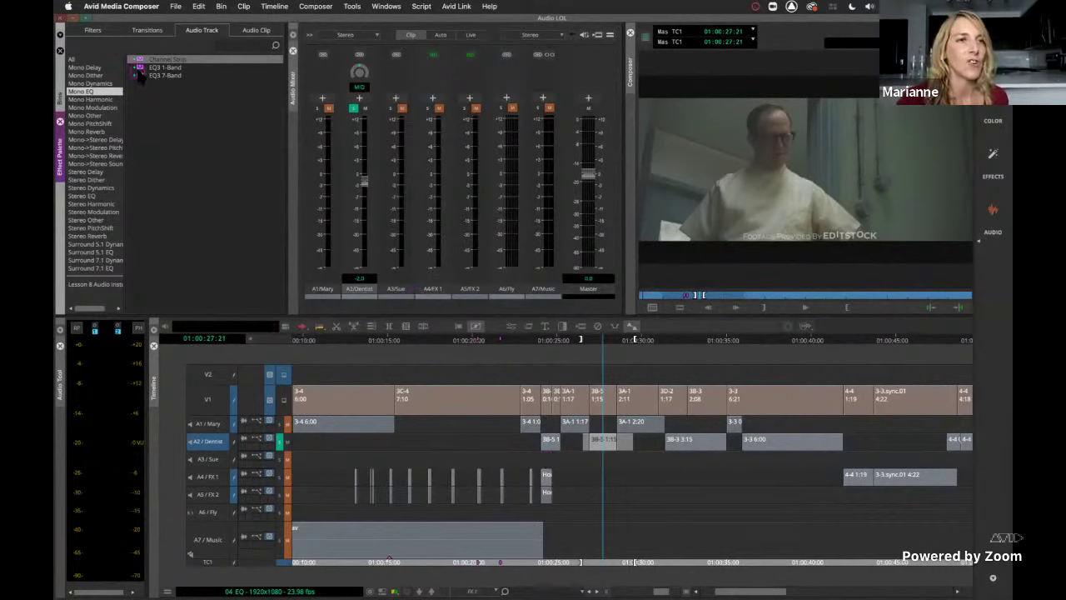
Step: Open the Audio Track Effect Tool and add EQ3 7-Band to A2 / Dentist in the first empty insert
{"action": "left_click_drag", "start_coordinate": [140, 75], "coordinate": [300, 448]}
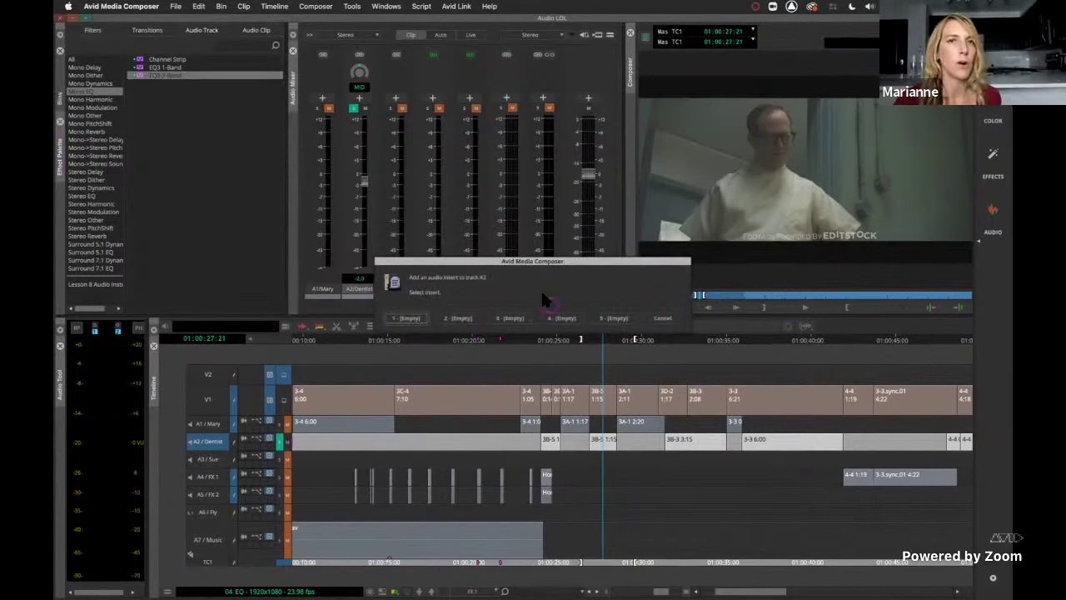
{"action": "left_click", "coordinate": [663, 318]}
{"action": "left_click", "coordinate": [352, 6]}
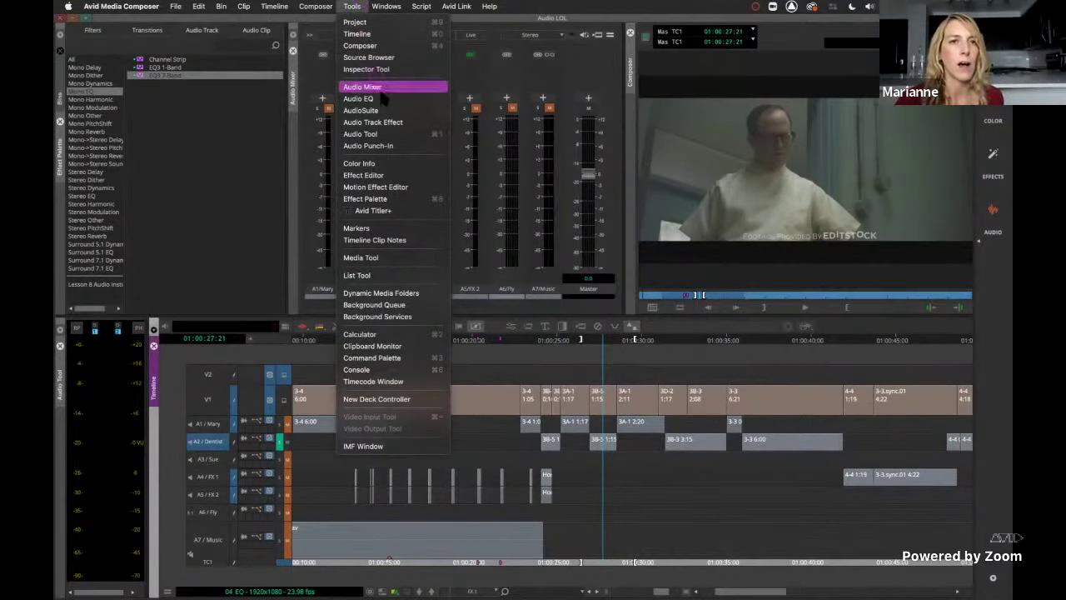
{"action": "left_click", "coordinate": [390, 123]}
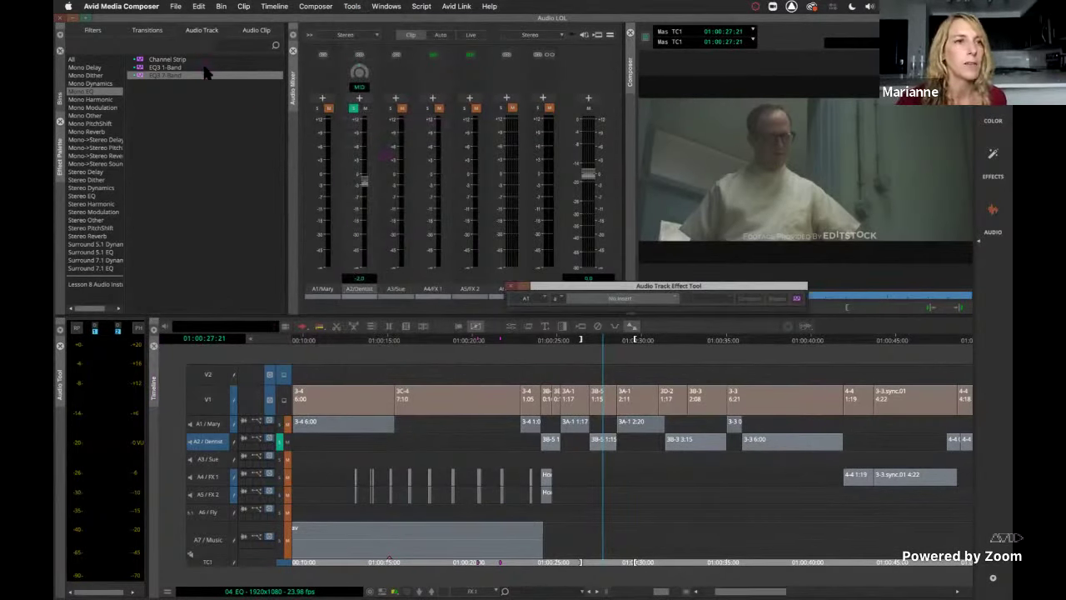
{"action": "left_click_drag", "start_coordinate": [140, 77], "coordinate": [313, 443]}
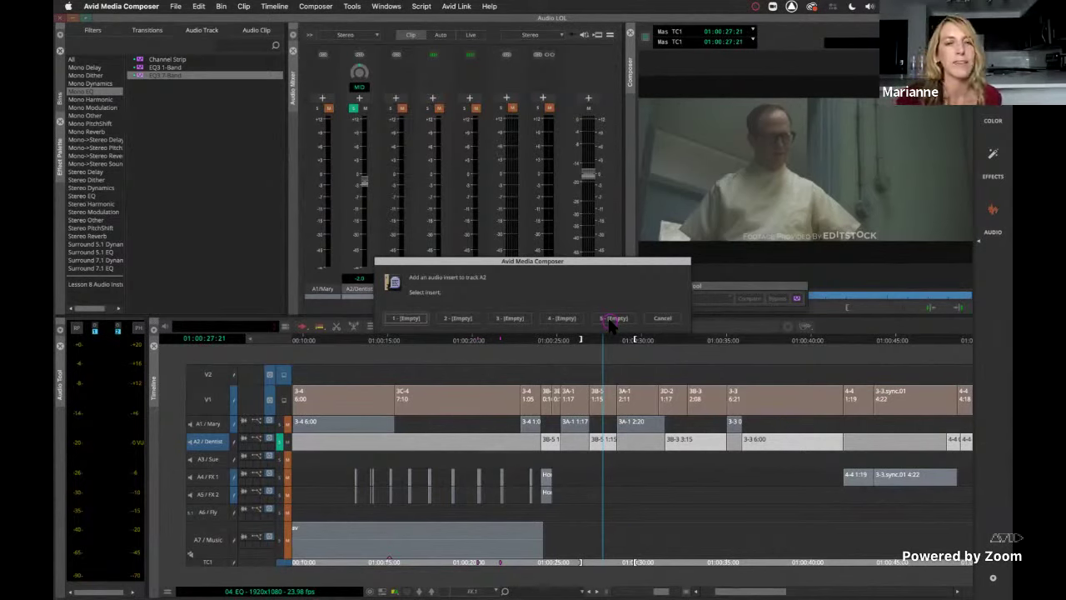
{"action": "left_click", "coordinate": [407, 319]}
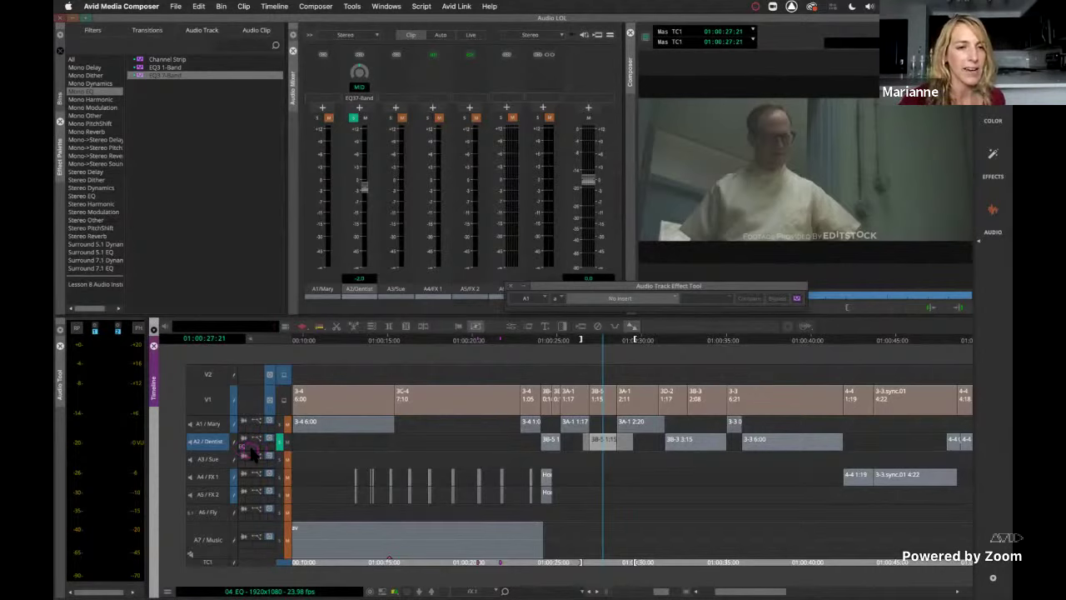
Step: Add the mono Dyn3 De-Esser track effect to A2 / Dentist in insert b
{"action": "right_click", "coordinate": [251, 451]}
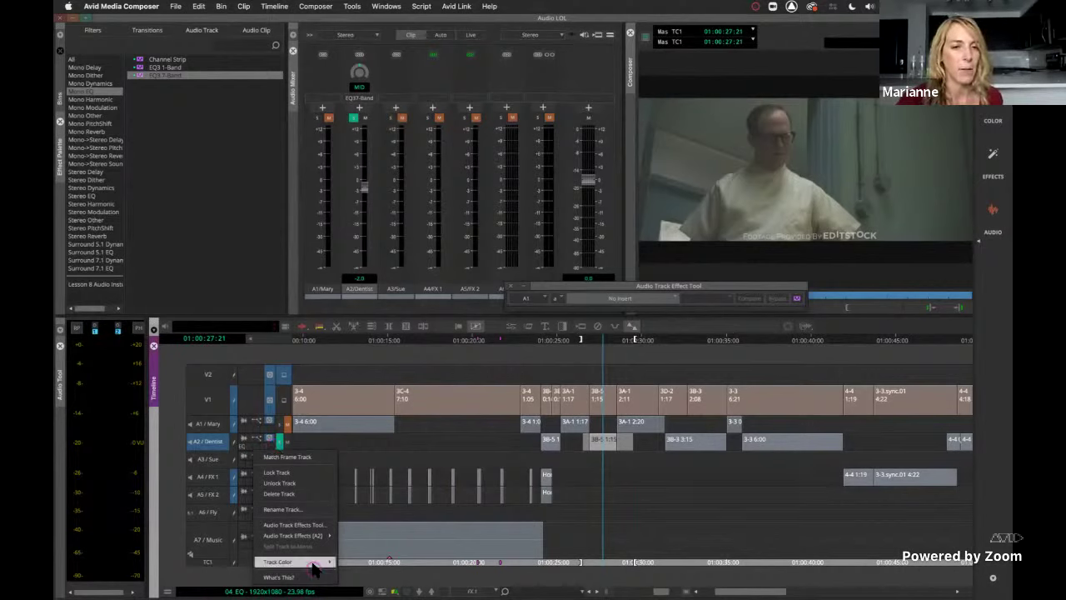
{"action": "mouse_move", "coordinate": [312, 561]}
{"action": "mouse_move", "coordinate": [310, 538]}
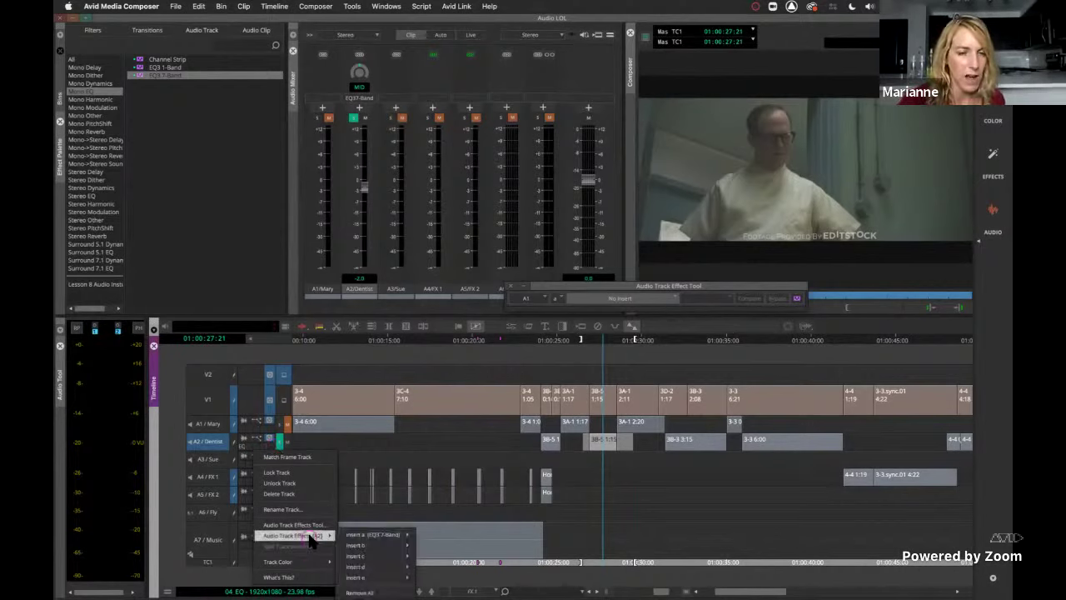
{"action": "mouse_move", "coordinate": [344, 537]}
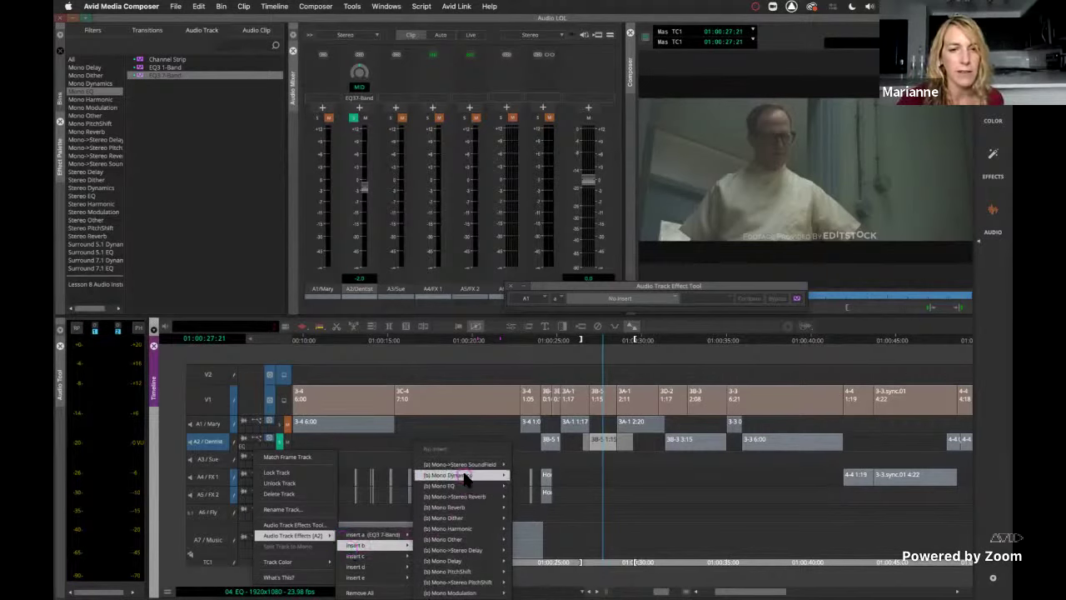
{"action": "mouse_move", "coordinate": [464, 476]}
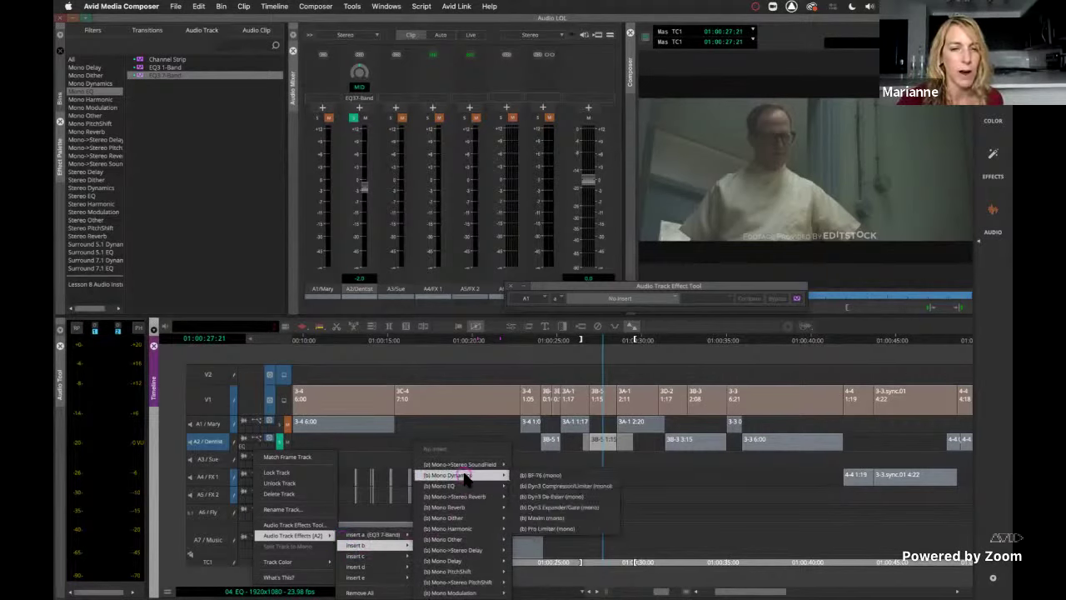
{"action": "left_click", "coordinate": [537, 499]}
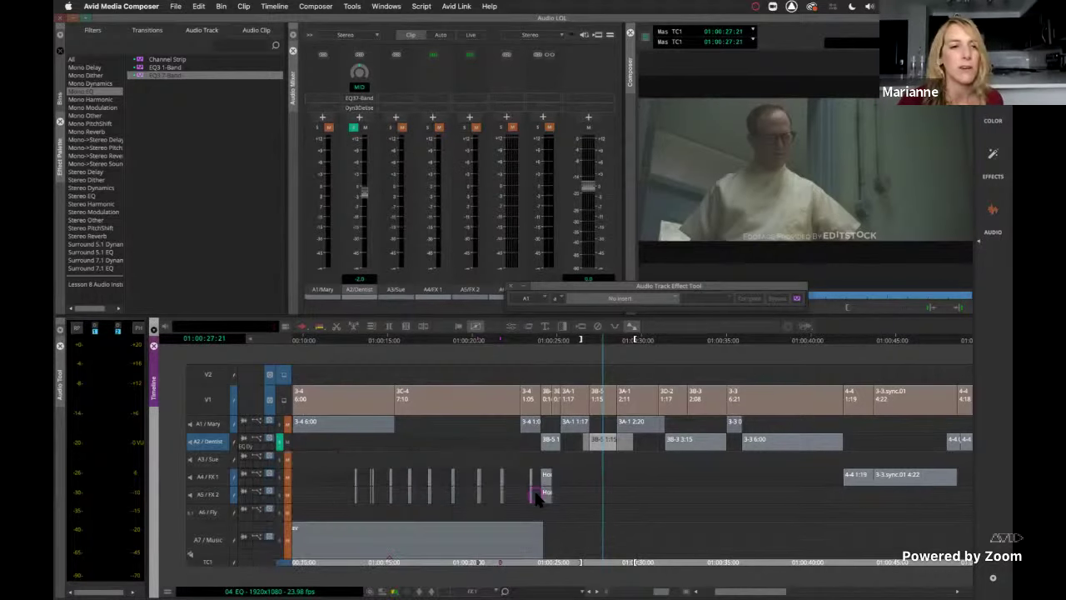
Step: Open A2's EQ3 7-Band settings and set the MF band to about -15.3 dB at 786.8 Hz with a Q of 0.72
{"action": "left_click", "coordinate": [245, 446]}
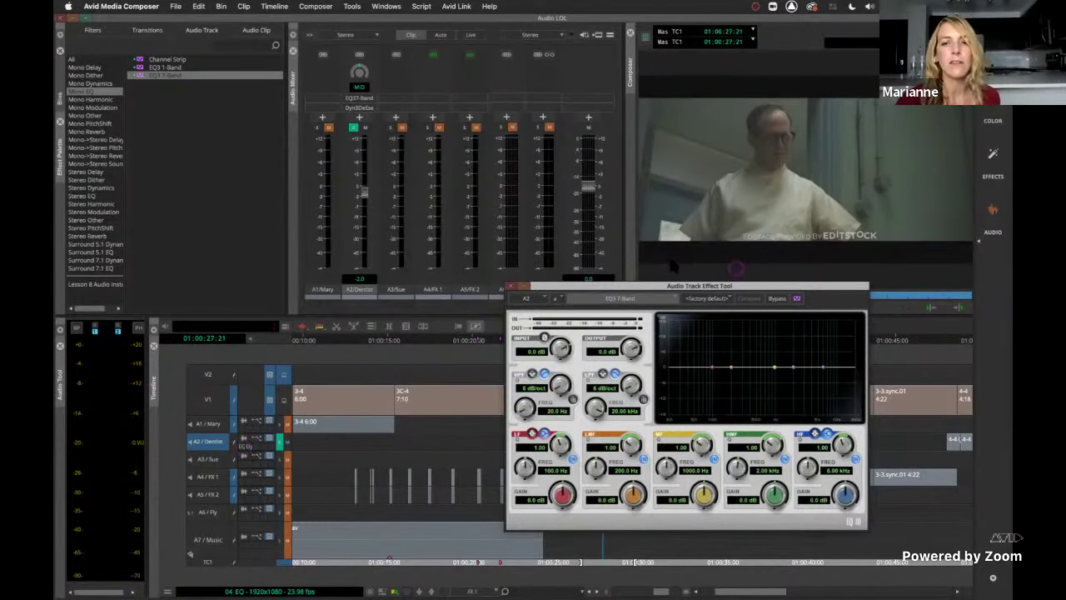
{"action": "left_click", "coordinate": [694, 473]}
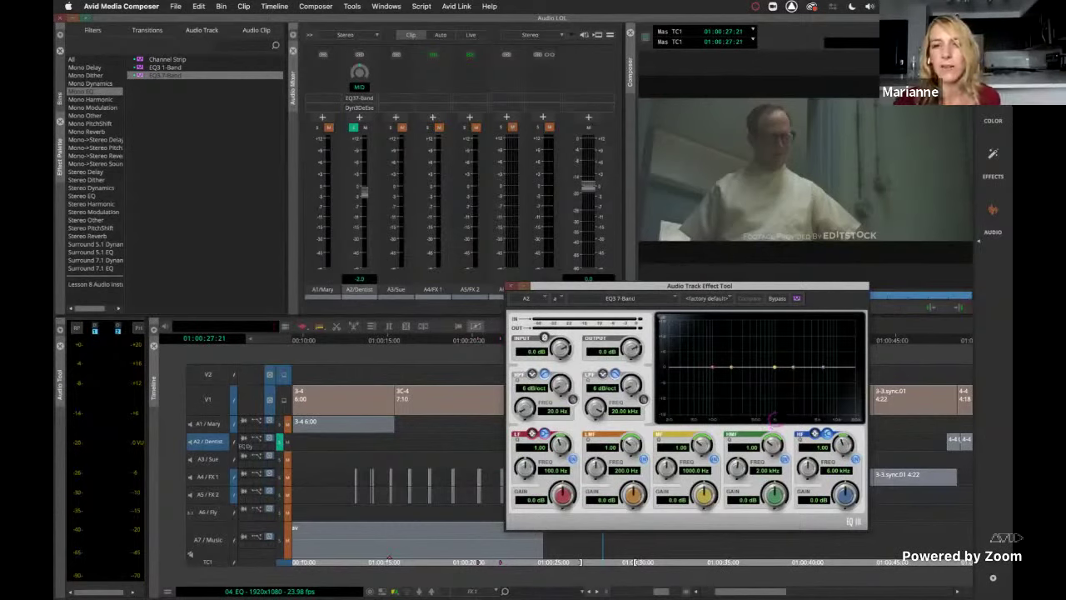
{"action": "left_click_drag", "start_coordinate": [775, 368], "coordinate": [775, 348]}
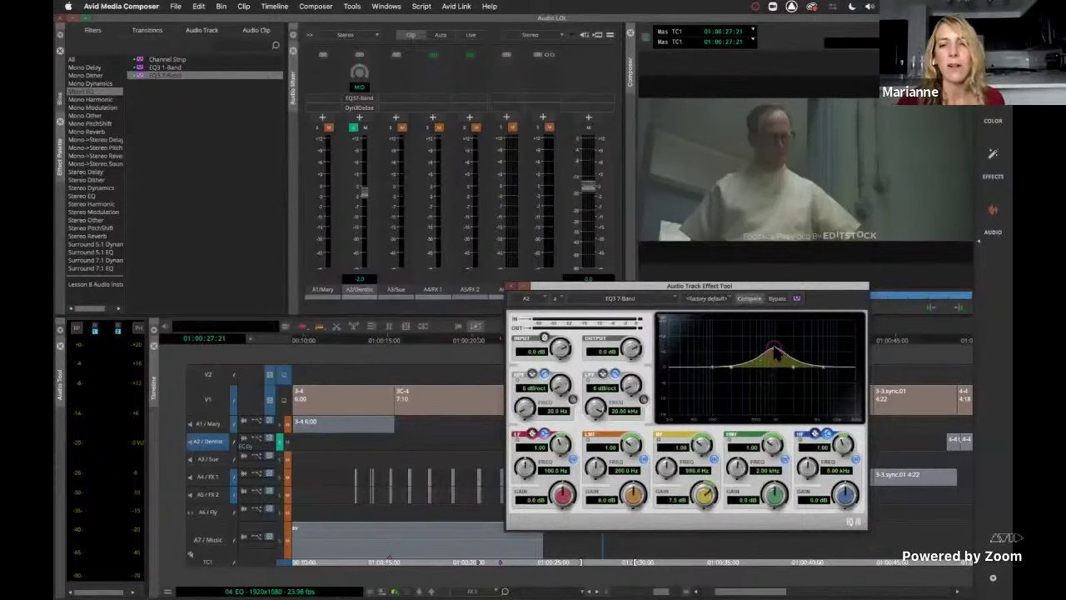
{"action": "left_click_drag", "start_coordinate": [775, 348], "coordinate": [768, 394]}
{"action": "left_click_drag", "start_coordinate": [667, 484], "coordinate": [769, 346]}
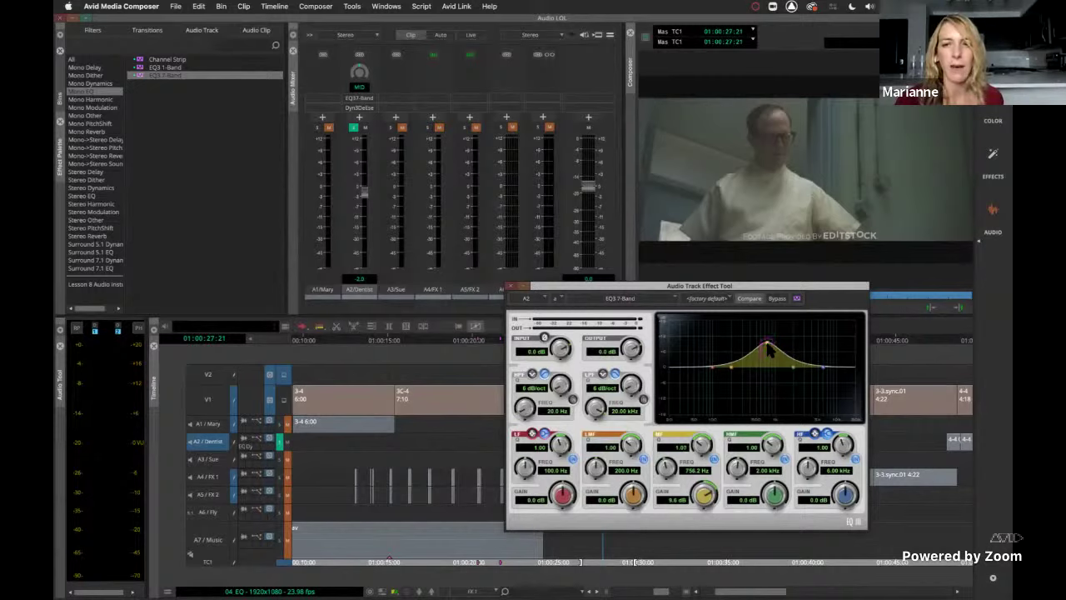
{"action": "left_click_drag", "start_coordinate": [769, 345], "coordinate": [773, 406]}
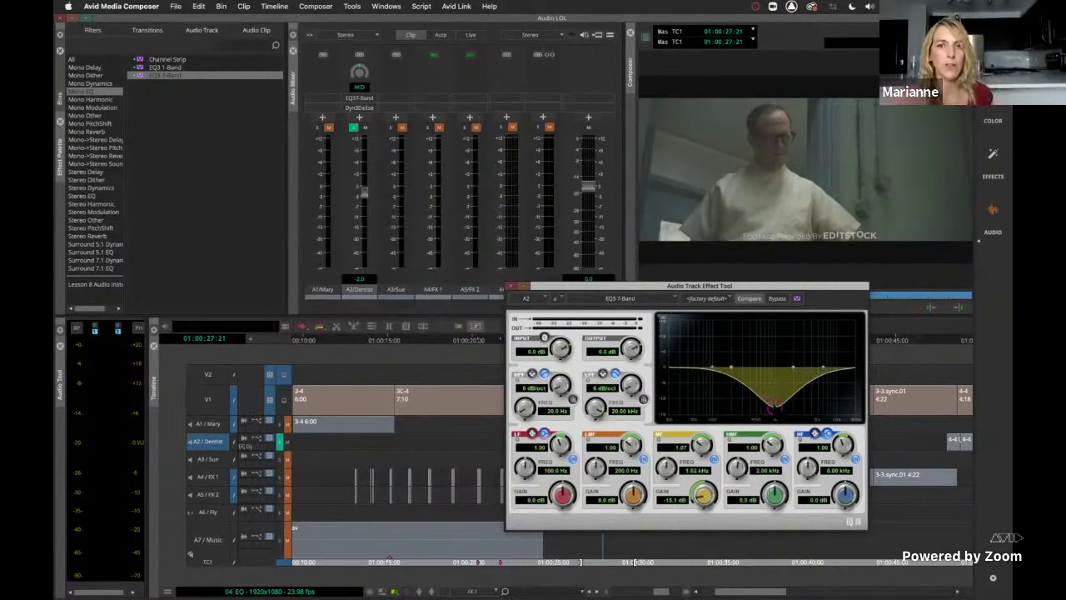
{"action": "mouse_move", "coordinate": [774, 406]}
{"action": "left_mouse_down"}
{"action": "mouse_move", "coordinate": [783, 407]}
{"action": "mouse_move", "coordinate": [765, 406]}
{"action": "left_mouse_up"}
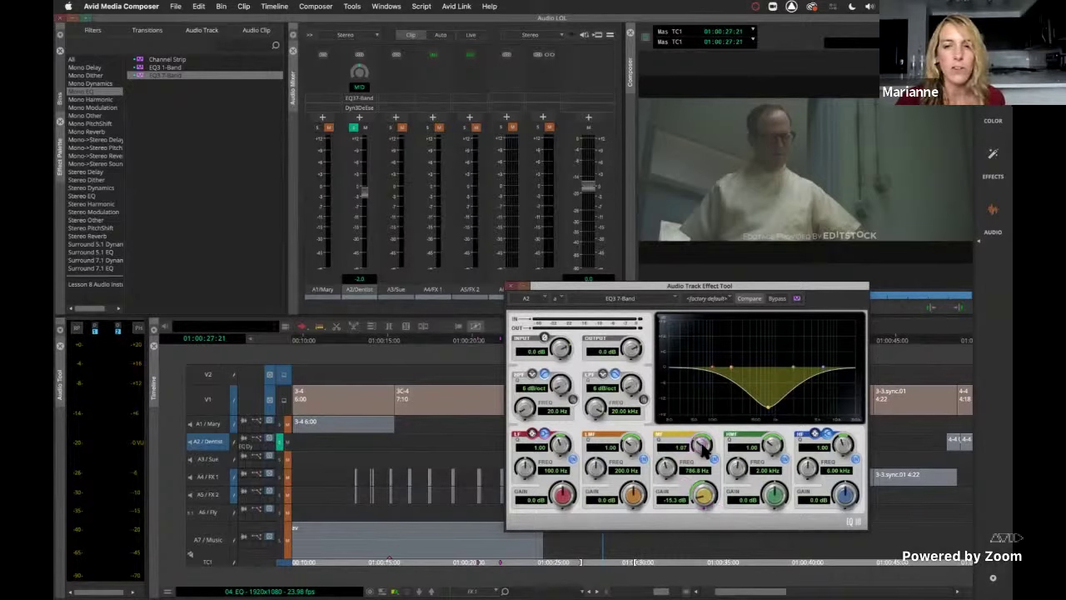
{"action": "mouse_move", "coordinate": [702, 445]}
{"action": "left_mouse_down"}
{"action": "mouse_move", "coordinate": [728, 452]}
{"action": "mouse_move", "coordinate": [697, 450]}
{"action": "left_mouse_up"}
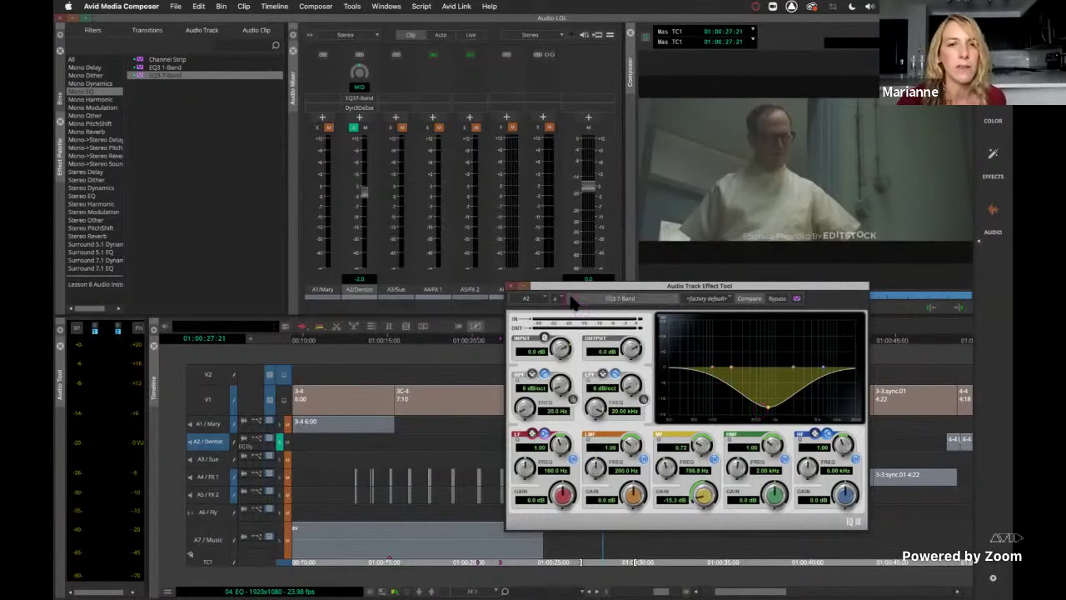
Step: Reopen A2's EQ3 7-Band settings to check the curve, and close the Audio Track Effect Tool
{"action": "left_click", "coordinate": [512, 288]}
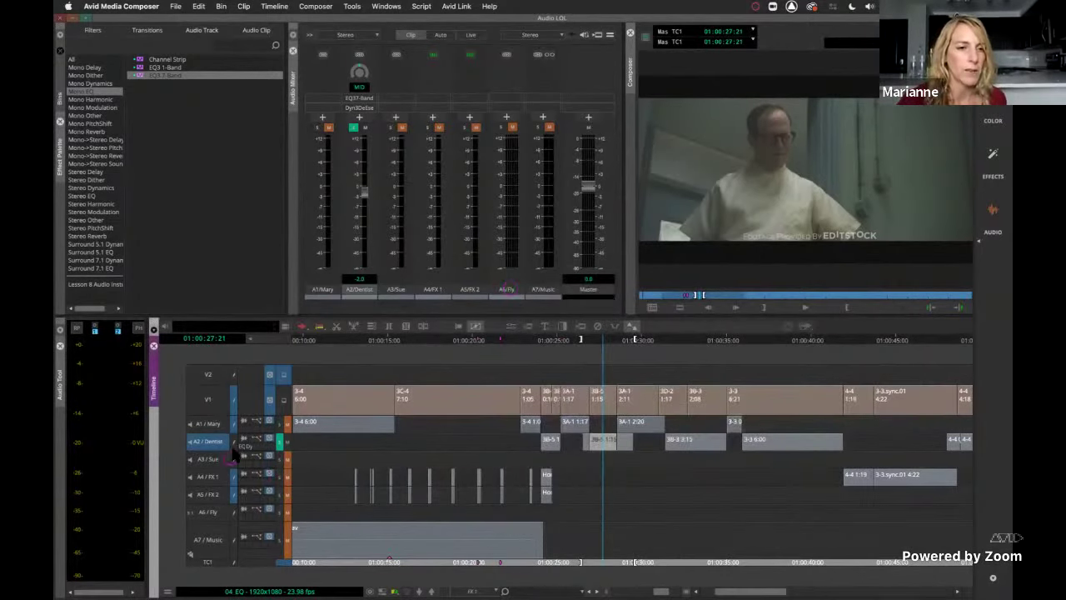
{"action": "left_click", "coordinate": [244, 446]}
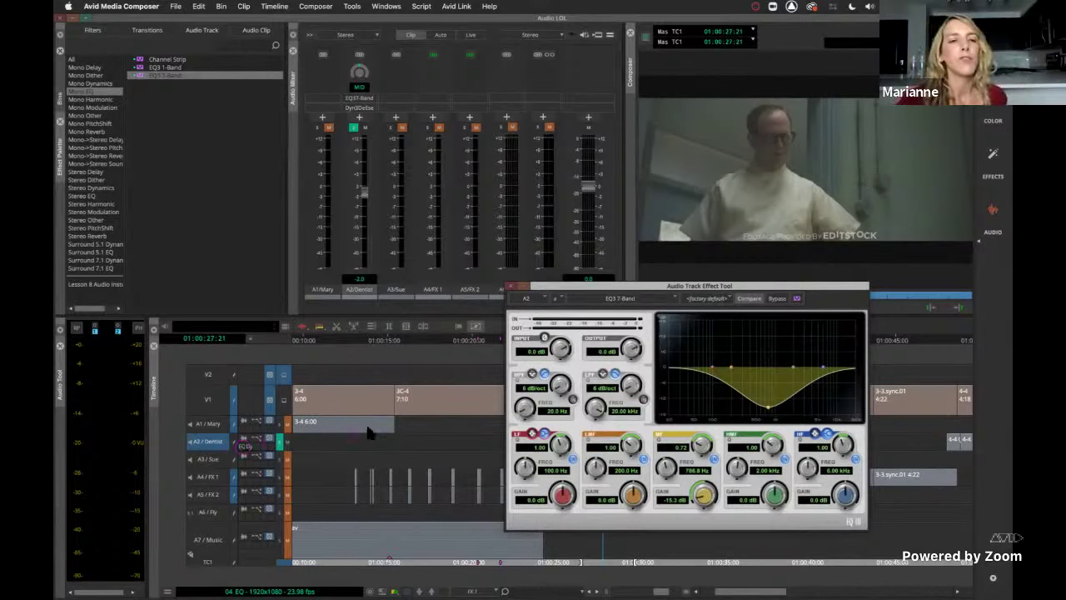
{"action": "left_click", "coordinate": [511, 285]}
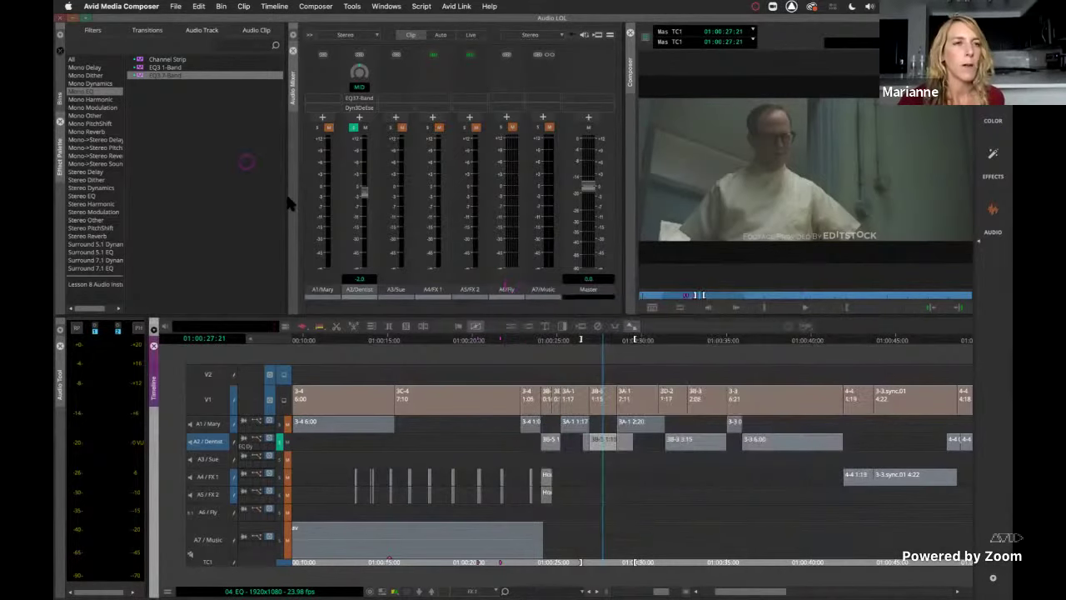
Step: Return to the bin and load the 05_Search and destroy sequence
{"action": "left_click", "coordinate": [60, 88]}
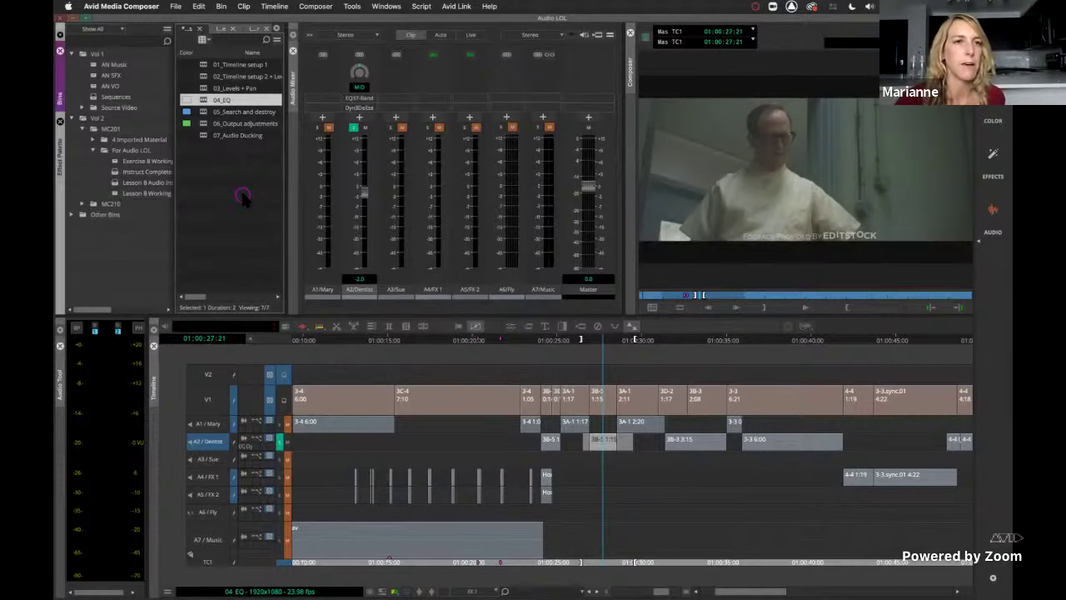
{"action": "double_click", "coordinate": [202, 112]}
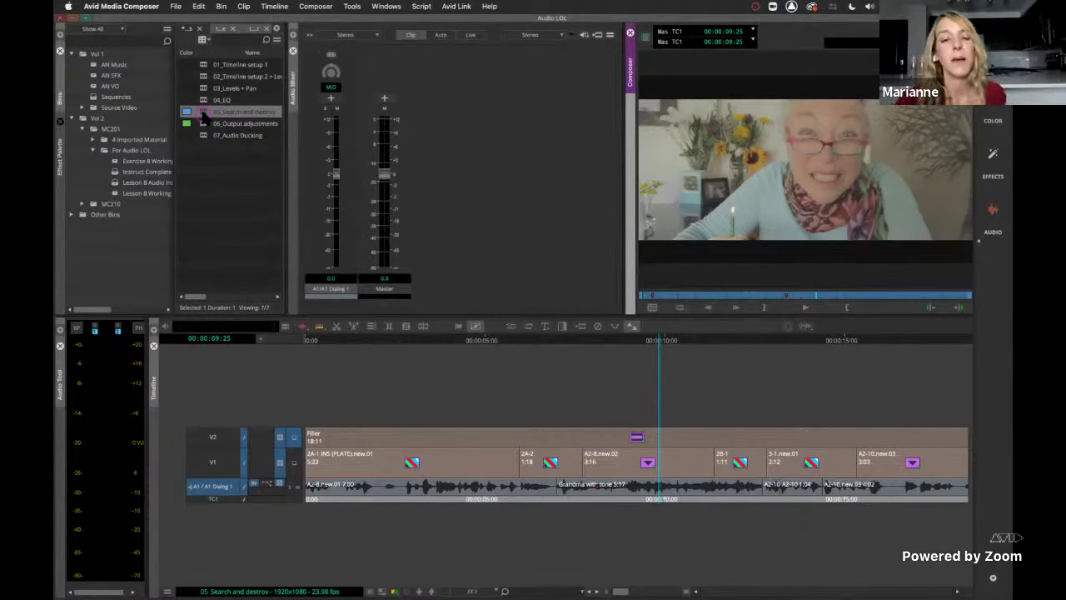
Step: Play the dialogue from the start of the Grandma with tone clip and park within that clip at 00:00:08:04
{"action": "left_click", "coordinate": [560, 503]}
{"action": "left_click_drag", "start_coordinate": [560, 502], "coordinate": [588, 508]}
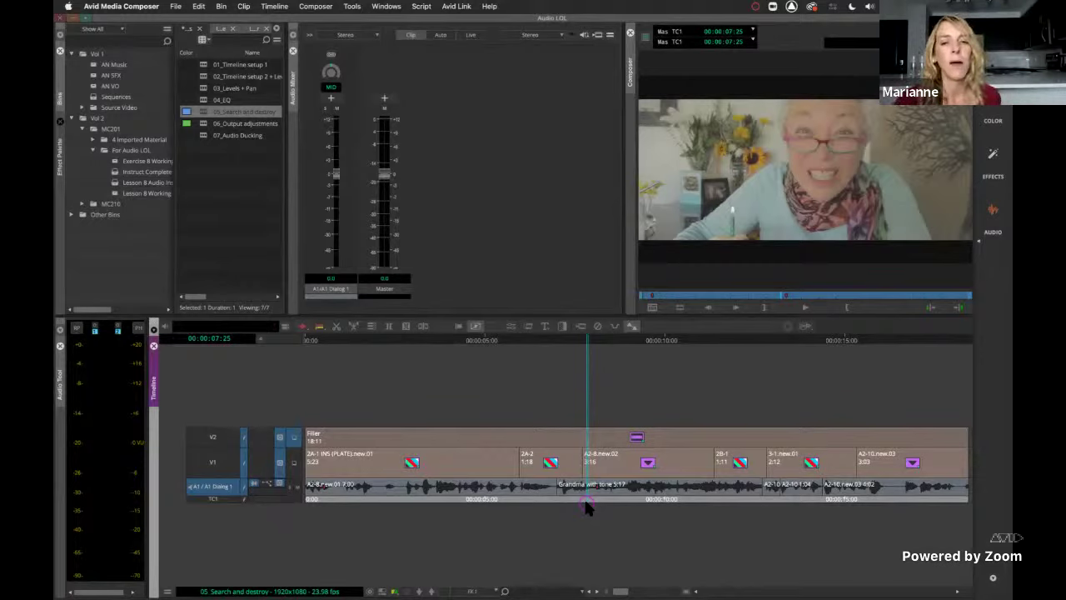
{"action": "left_click_drag", "start_coordinate": [570, 502], "coordinate": [560, 500]}
{"action": "key", "text": "space"}
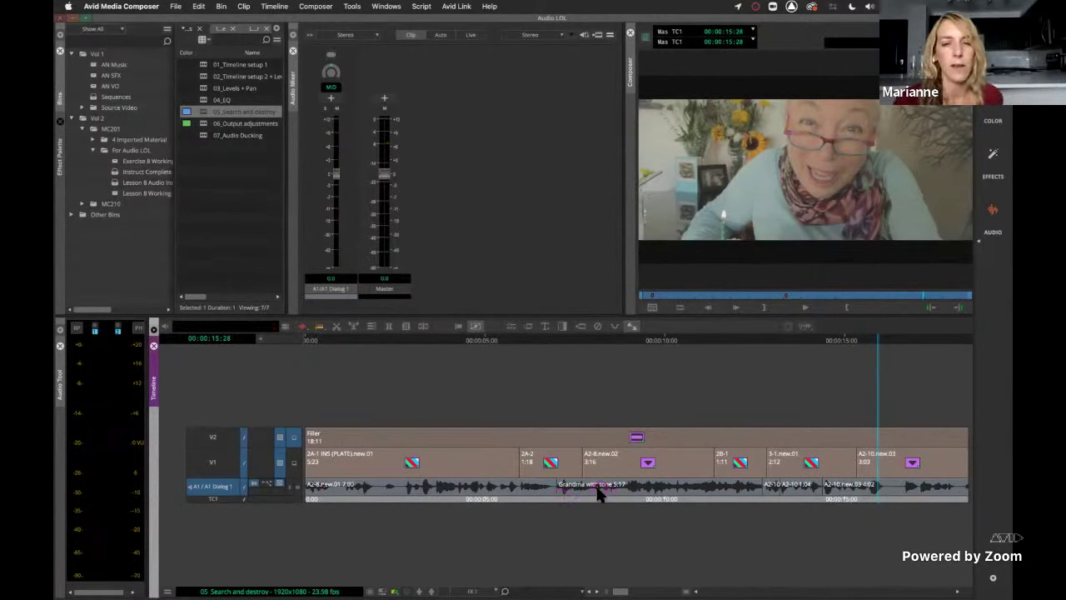
{"action": "left_click", "coordinate": [597, 492]}
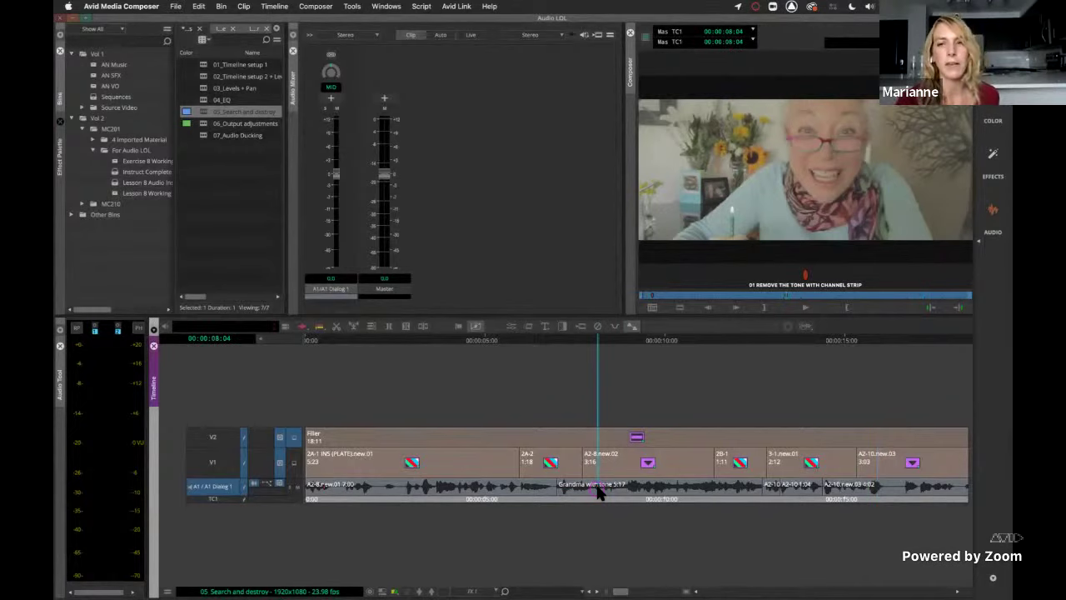
Step: Park at 00:00:07:25 in the Grandma with tone clip and try to apply the EQ3 1-Band audio clip effect to it
{"action": "left_click", "coordinate": [587, 491]}
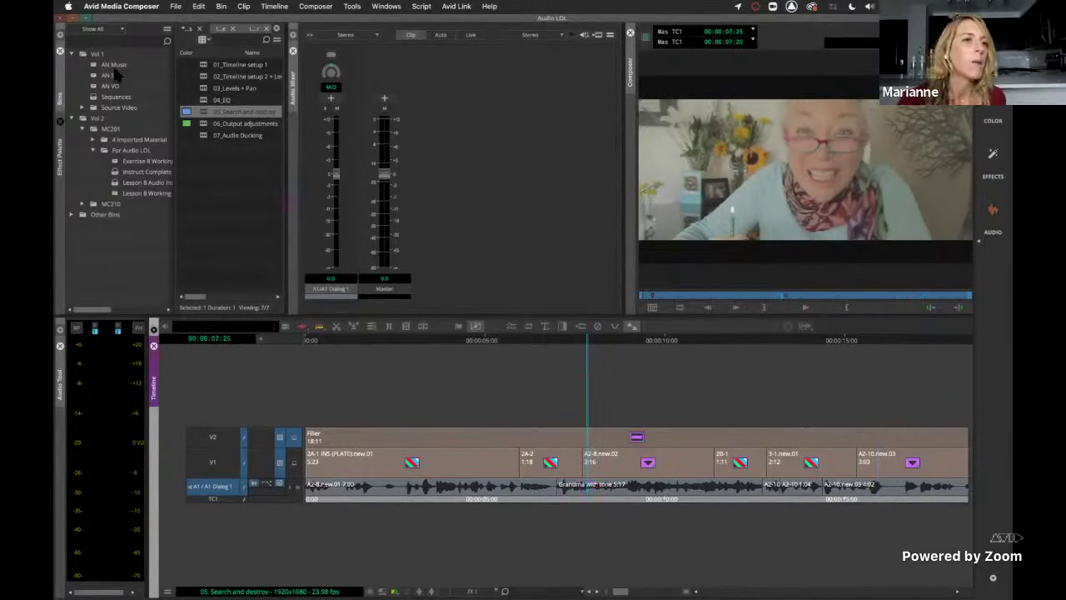
{"action": "left_click", "coordinate": [61, 164]}
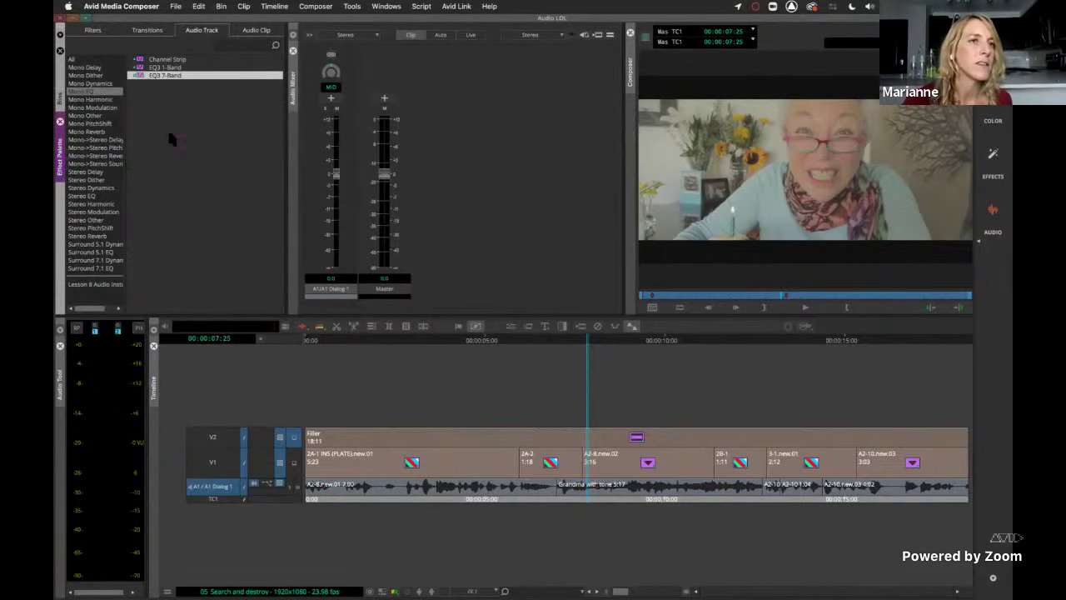
{"action": "left_click", "coordinate": [256, 32]}
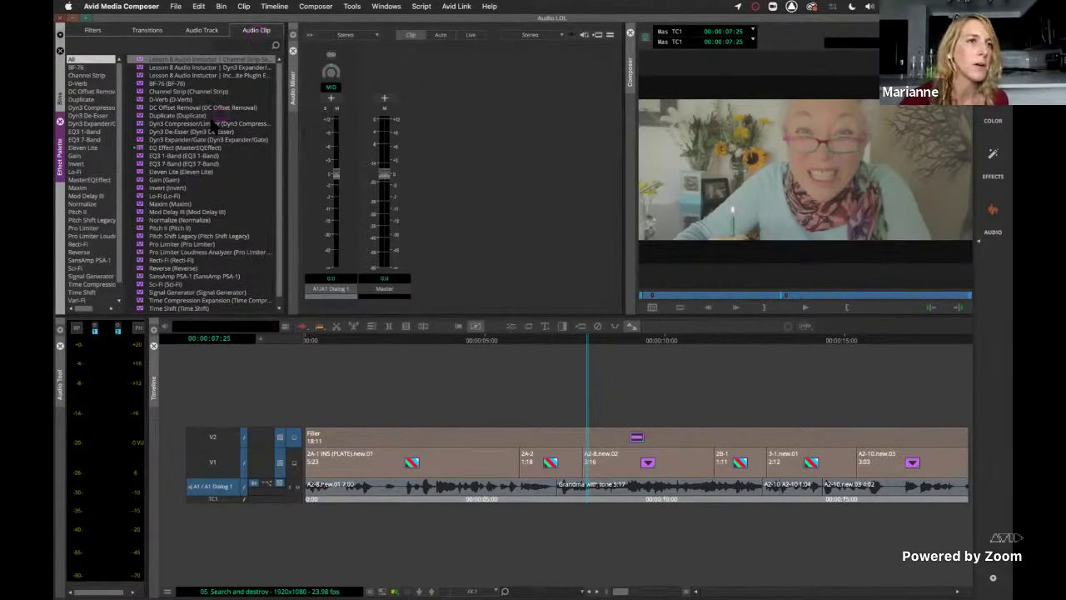
{"action": "left_click", "coordinate": [103, 76]}
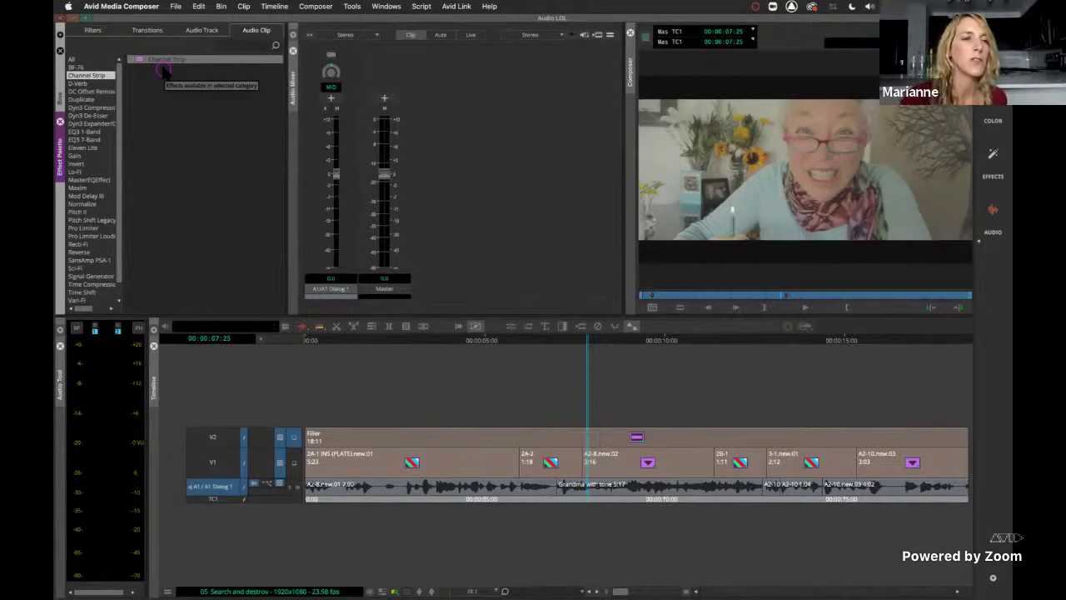
{"action": "left_click", "coordinate": [93, 131]}
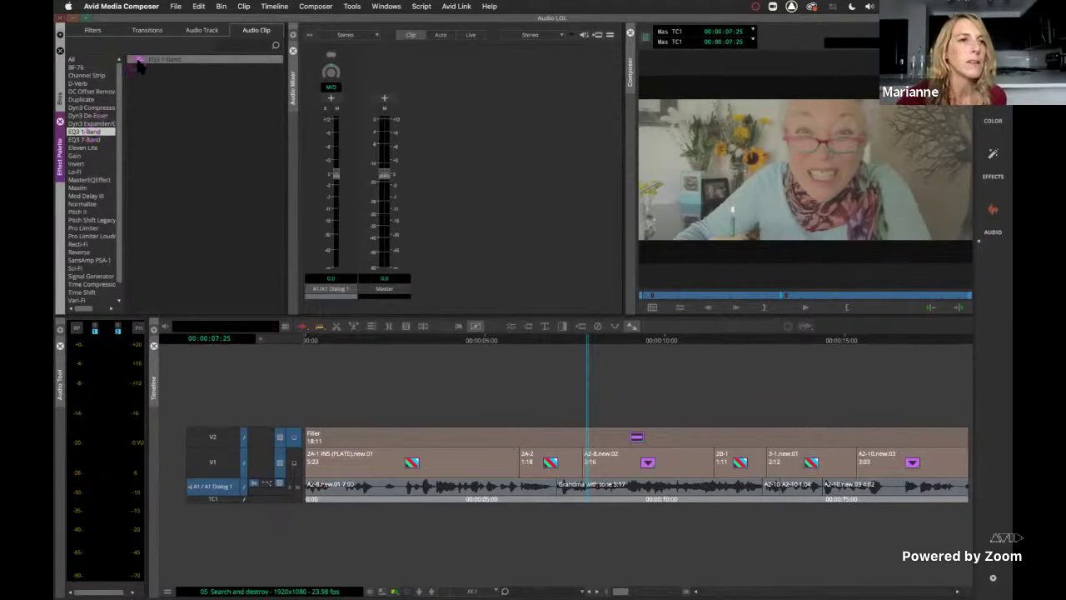
{"action": "left_click_drag", "start_coordinate": [139, 65], "coordinate": [606, 502]}
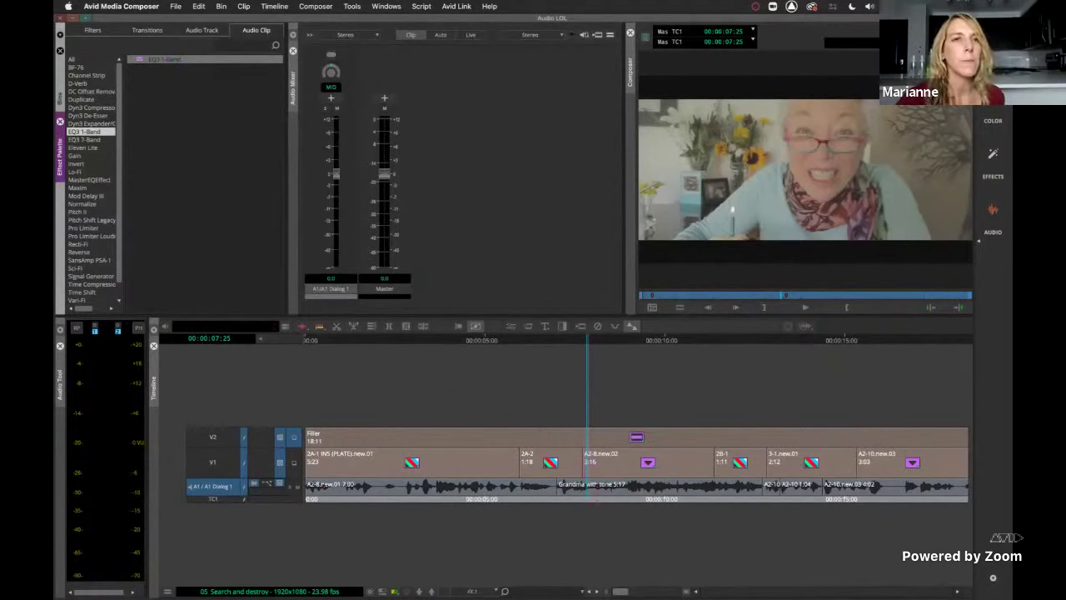
Step: Open the AudioSuite window, move it over the mixer, and apply the EQ3 1-Band plug-in to the Grandma with tone clip
{"action": "left_click", "coordinate": [352, 5]}
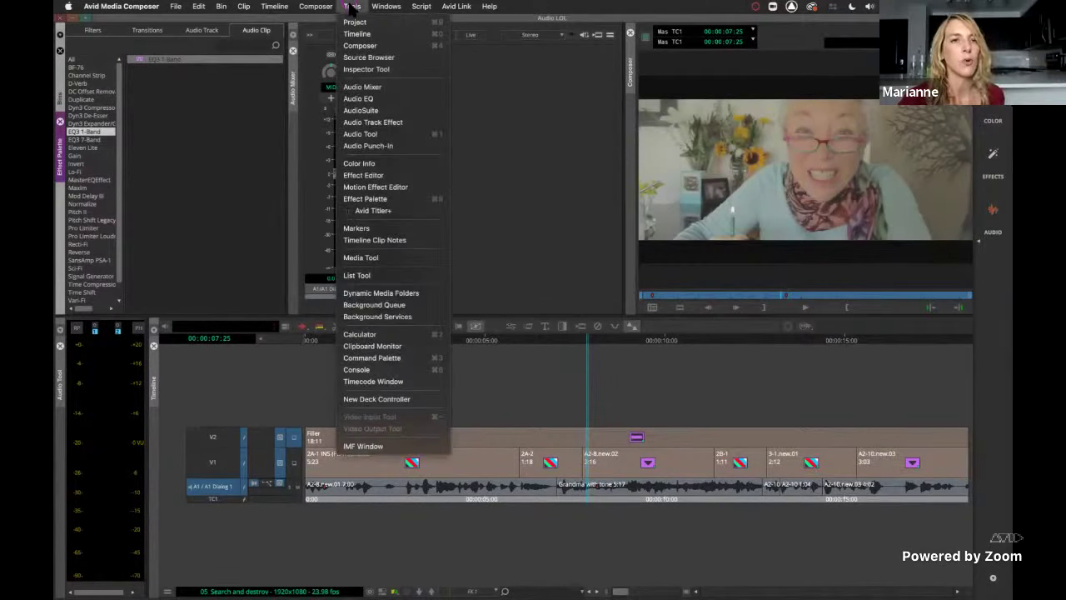
{"action": "left_click", "coordinate": [385, 111]}
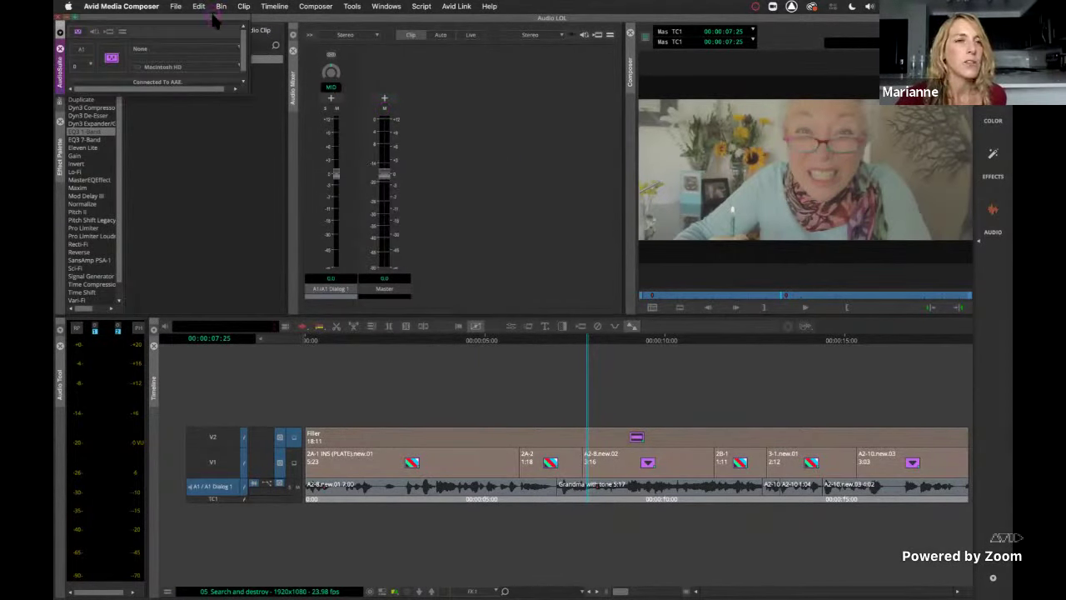
{"action": "left_click_drag", "start_coordinate": [212, 17], "coordinate": [542, 171]}
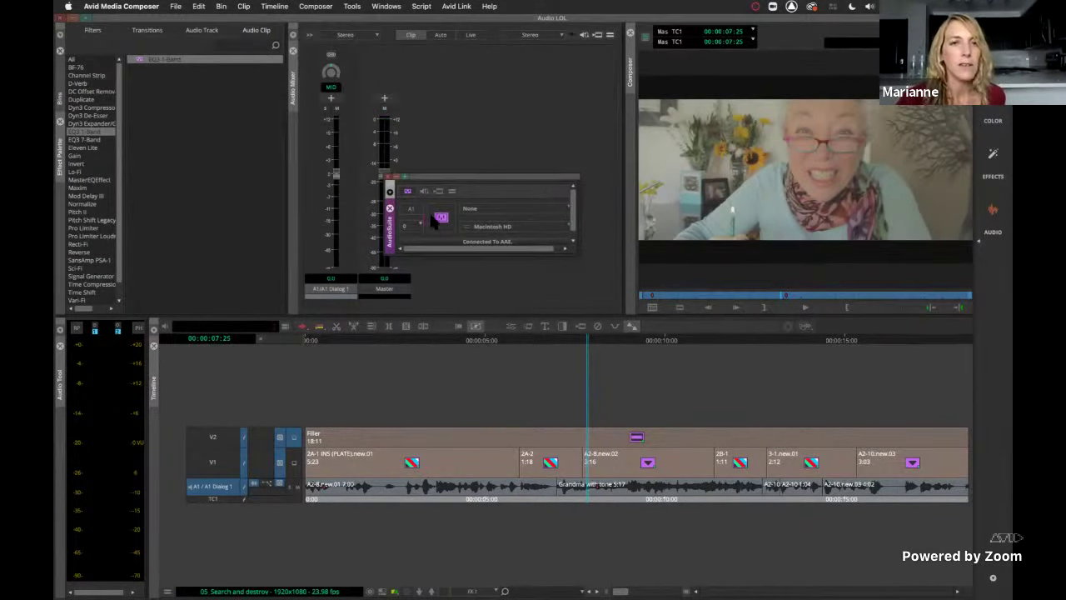
{"action": "left_click", "coordinate": [513, 209]}
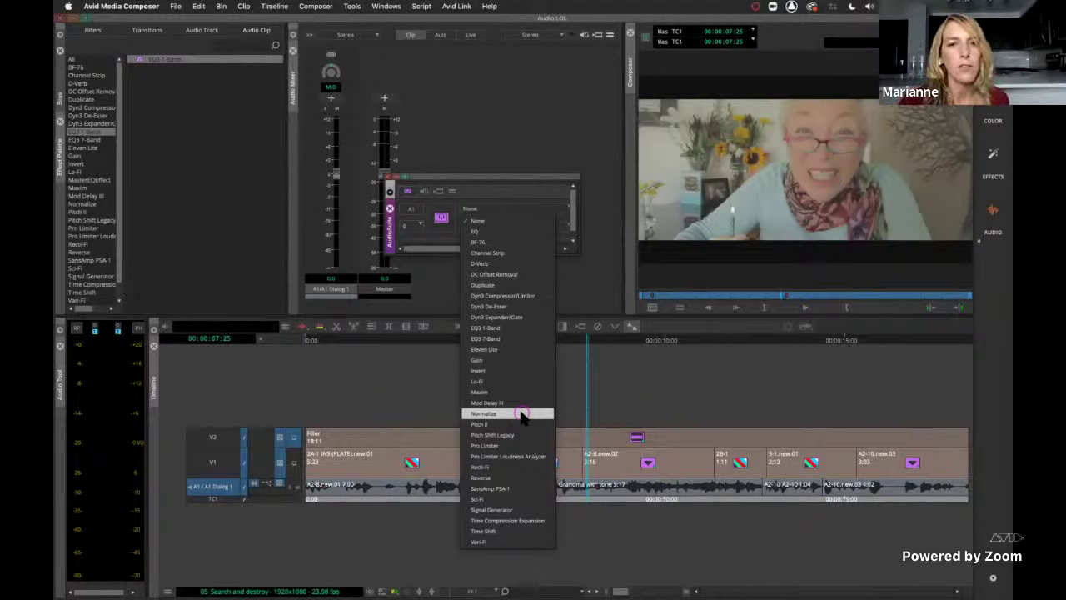
{"action": "left_click", "coordinate": [511, 329]}
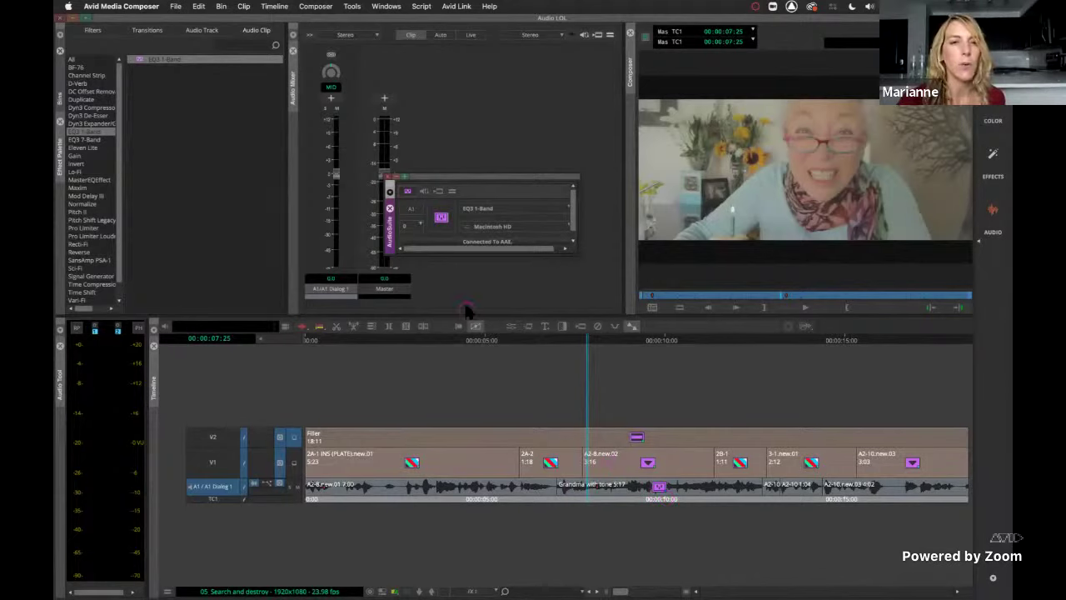
Step: Open the EQ3 1-Band settings, set Q to 10.00, and raise a narrow peak of 11.0 dB at 153.8 Hz
{"action": "left_click", "coordinate": [442, 220]}
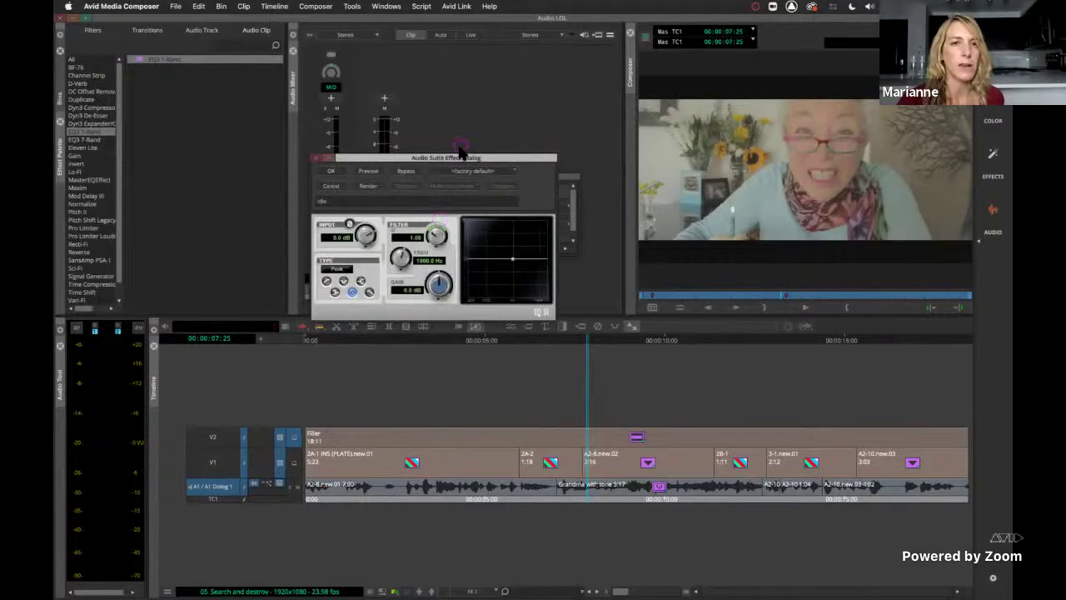
{"action": "left_click_drag", "start_coordinate": [459, 158], "coordinate": [594, 194]}
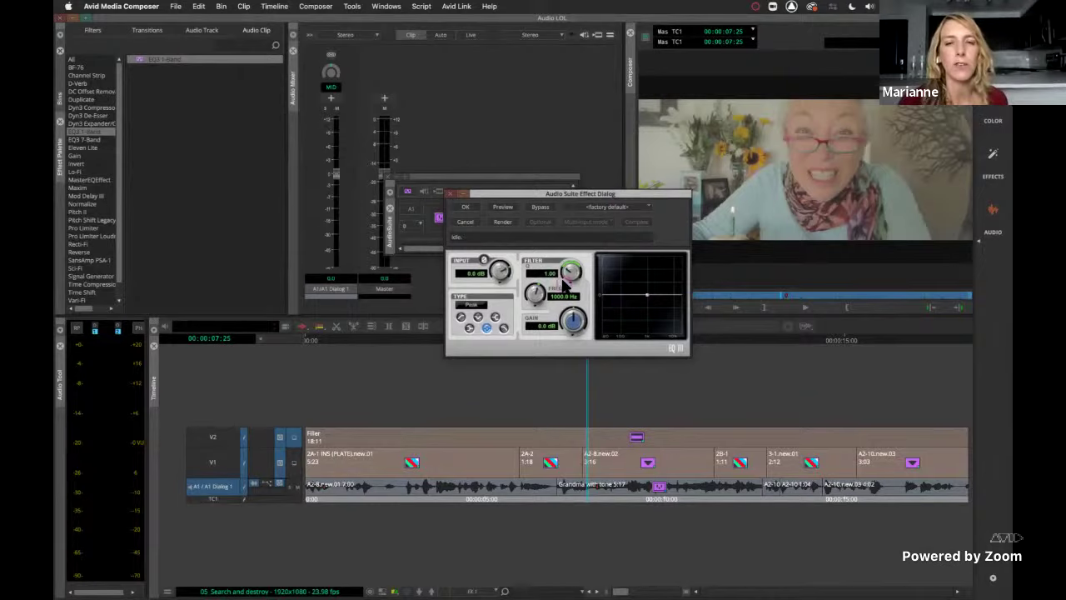
{"action": "left_click_drag", "start_coordinate": [568, 275], "coordinate": [590, 265]}
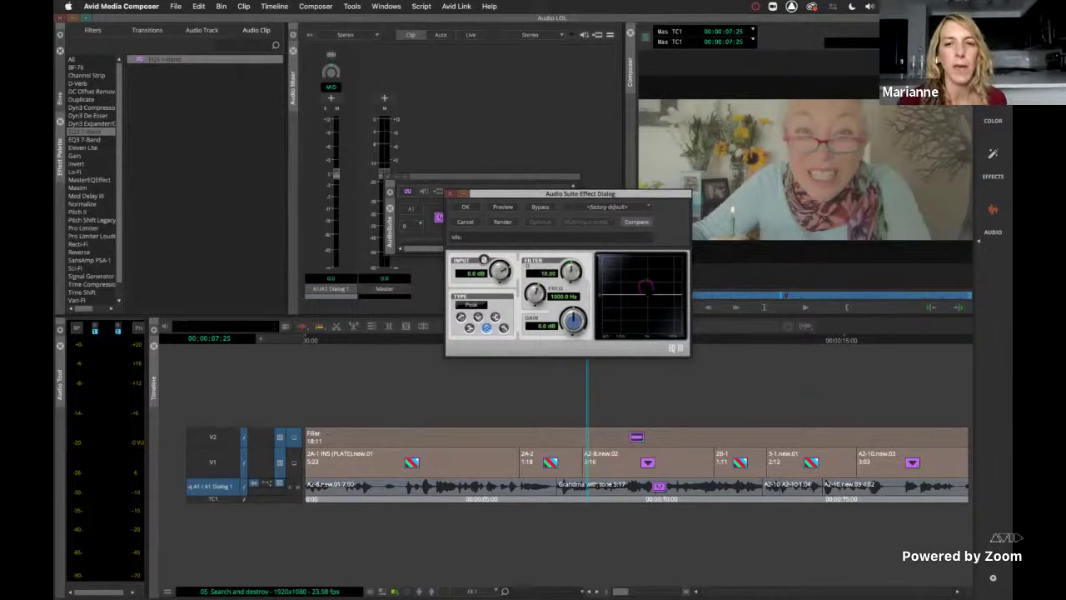
{"action": "left_click_drag", "start_coordinate": [647, 288], "coordinate": [646, 276]}
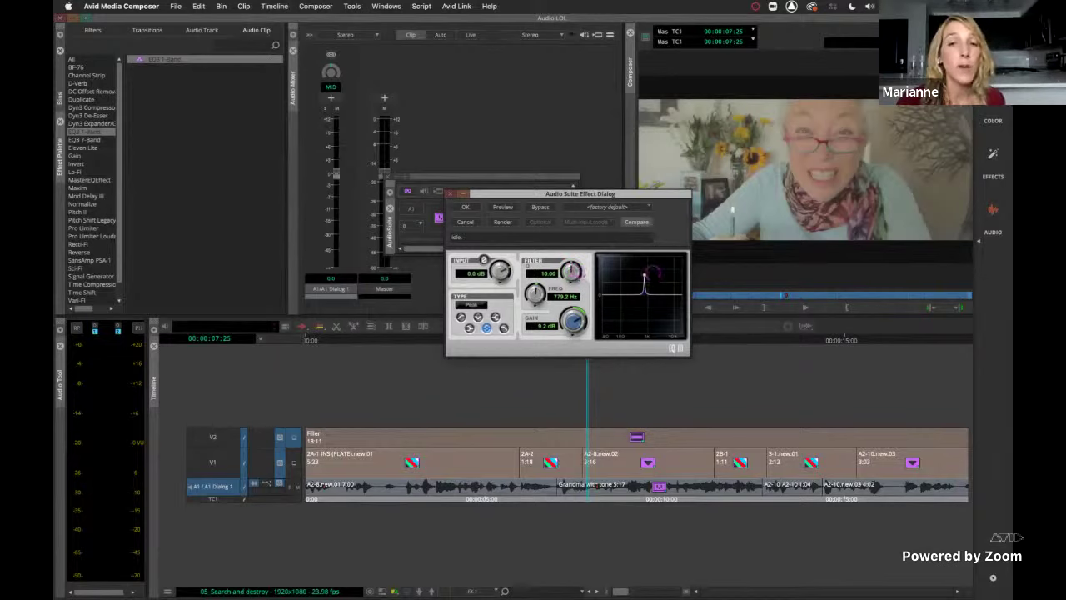
{"action": "left_click_drag", "start_coordinate": [644, 275], "coordinate": [625, 269]}
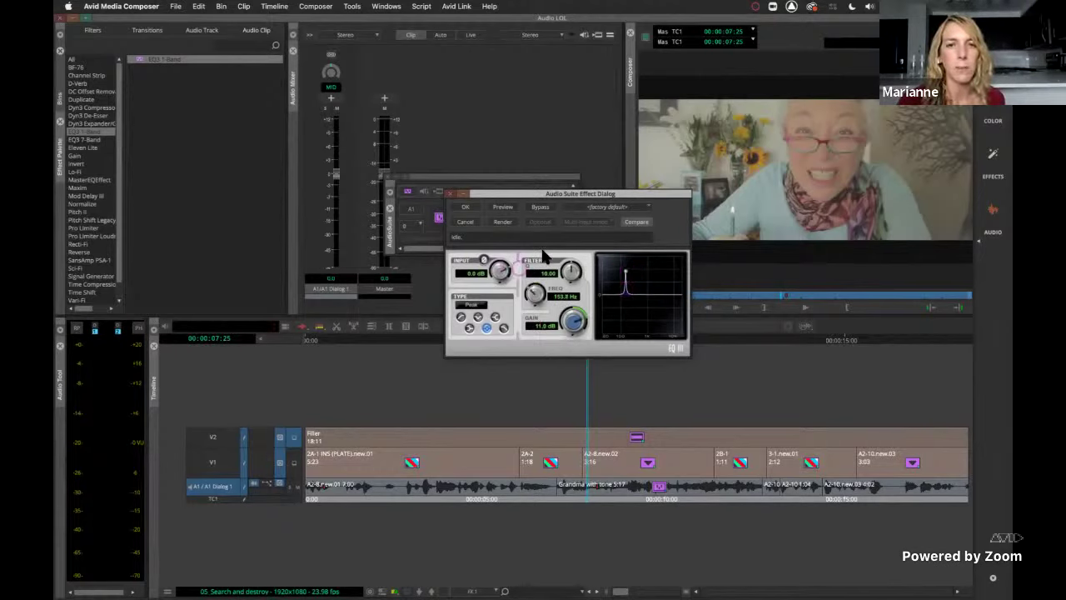
Step: Preview the peak, shift it to 203.1 Hz with a gain of 14.2 dB, and preview it again to find the tone
{"action": "left_click", "coordinate": [502, 209]}
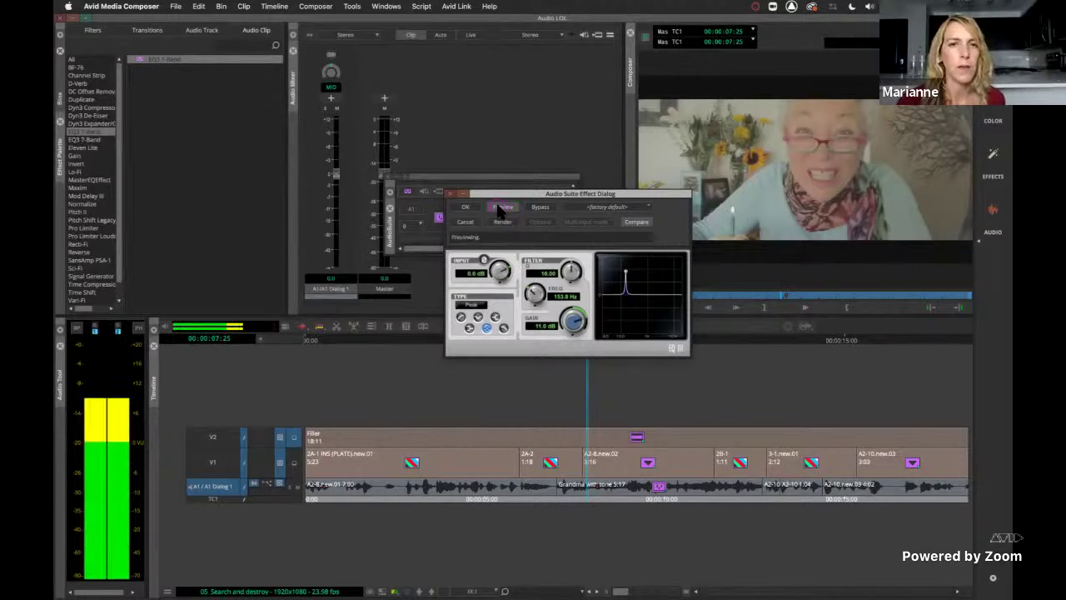
{"action": "left_click", "coordinate": [503, 208]}
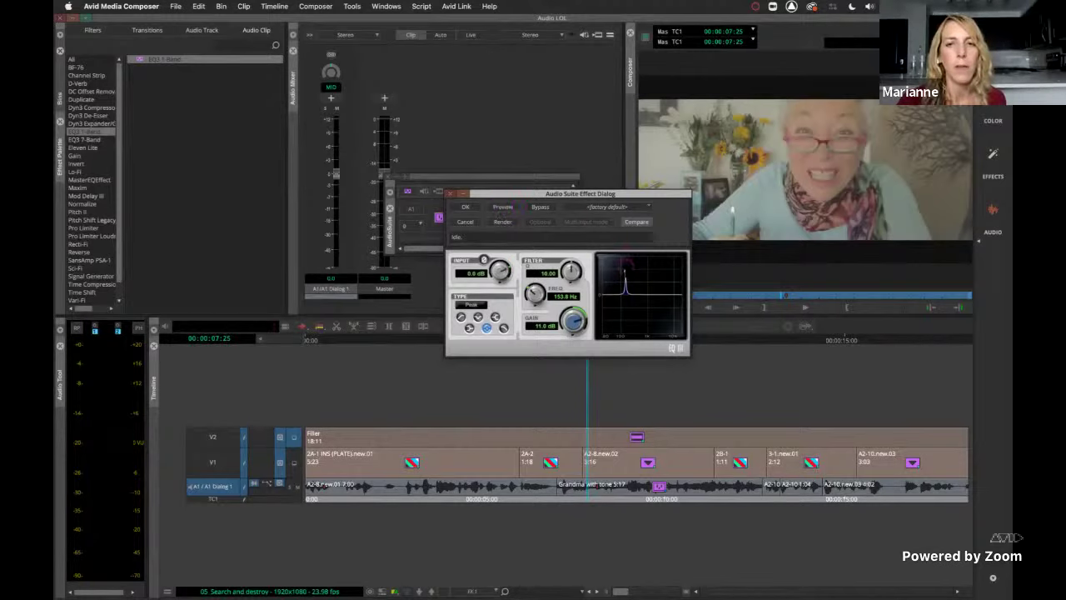
{"action": "left_click_drag", "start_coordinate": [626, 269], "coordinate": [631, 264]}
{"action": "left_click", "coordinate": [502, 207]}
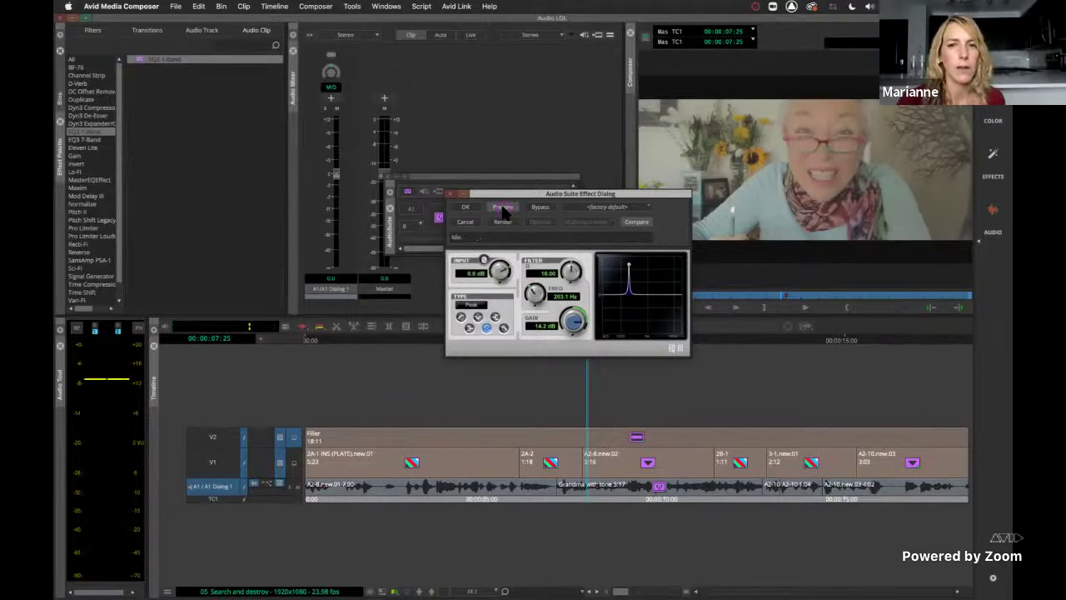
{"action": "left_click", "coordinate": [503, 208]}
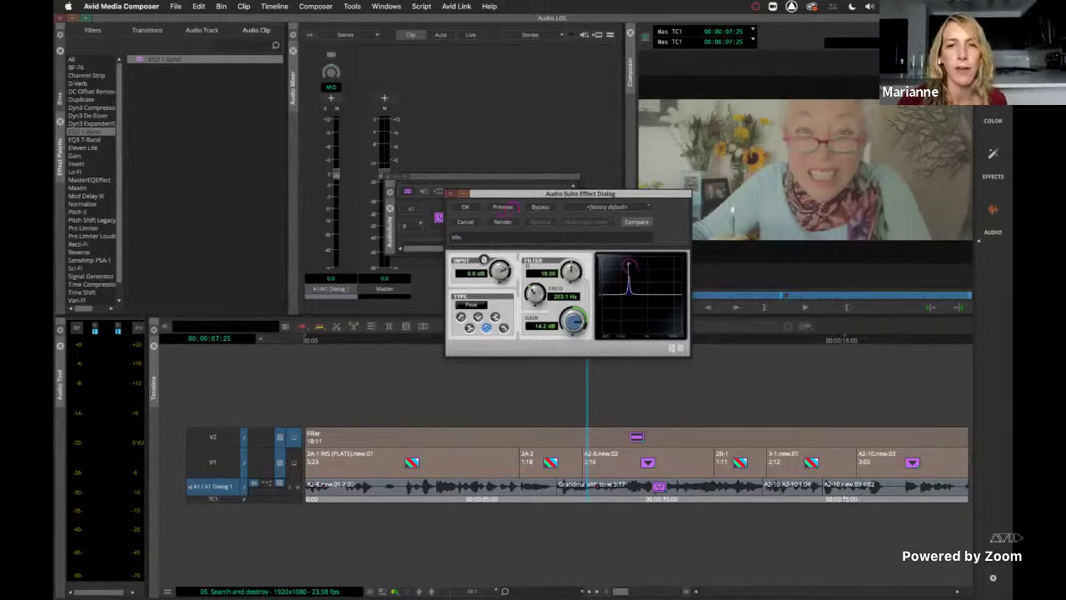
Step: Cut the gain at 203.1 Hz to -18.0 dB and preview the filtered clip
{"action": "left_click_drag", "start_coordinate": [630, 265], "coordinate": [630, 344]}
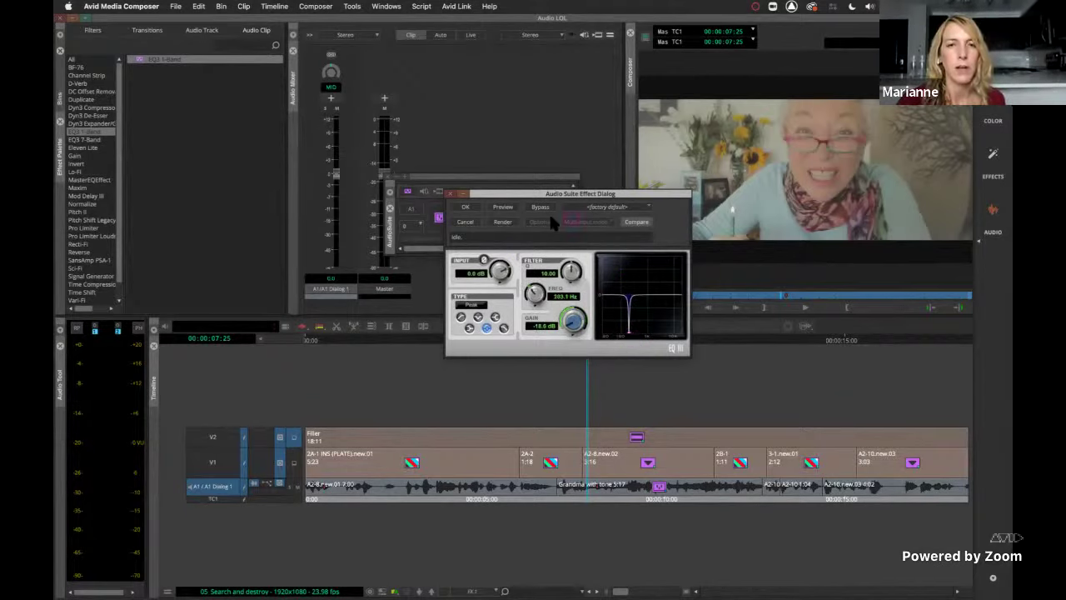
{"action": "left_click", "coordinate": [505, 208]}
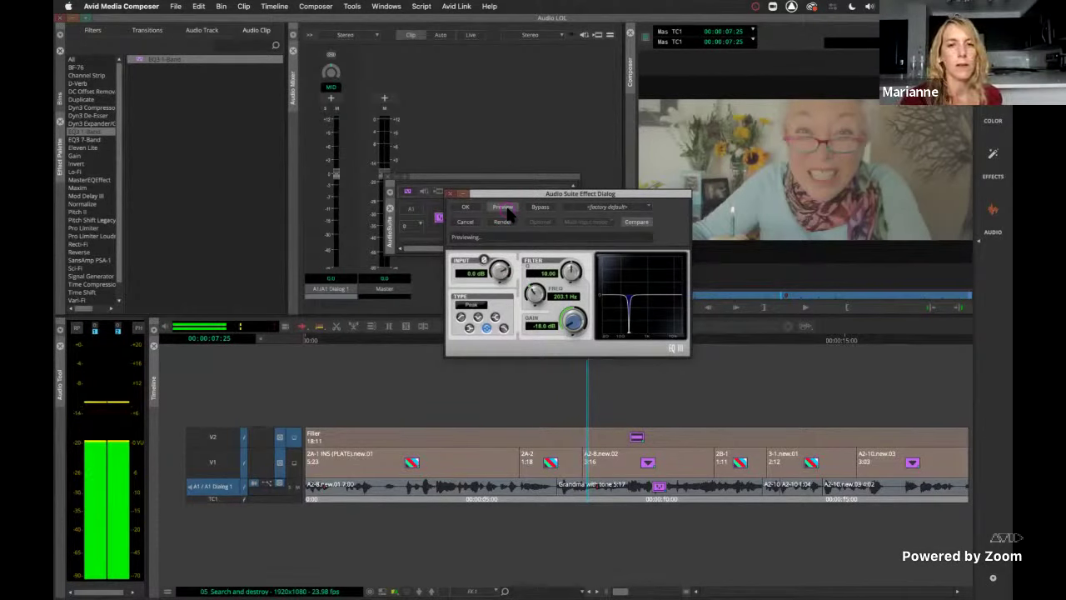
{"action": "left_click", "coordinate": [505, 209]}
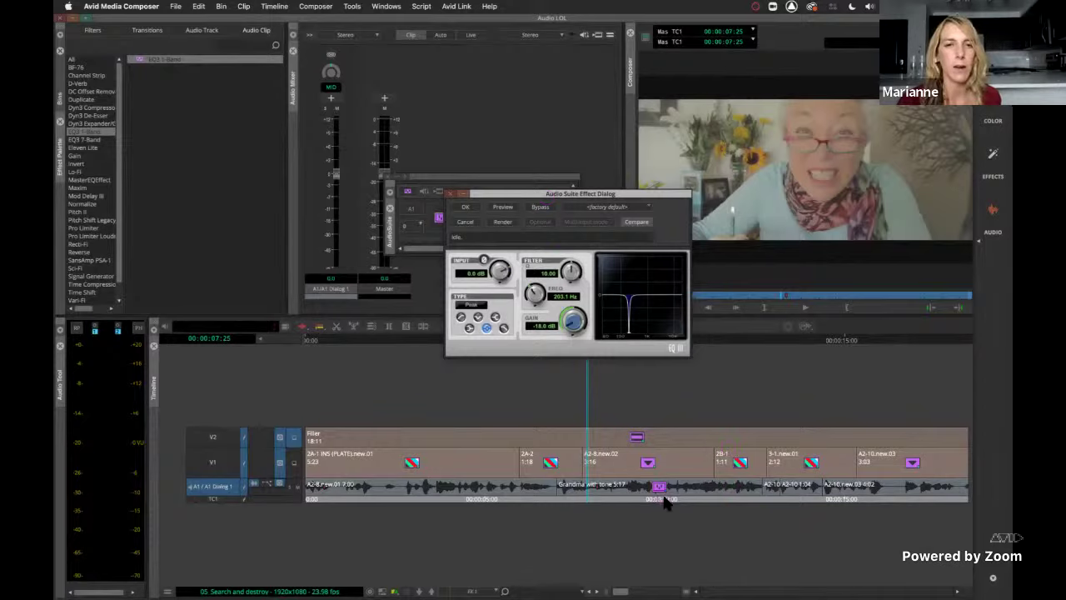
Step: Render the EQ3 1-Band effect, and close both its settings dialog and the AudioSuite window
{"action": "left_click", "coordinate": [503, 223]}
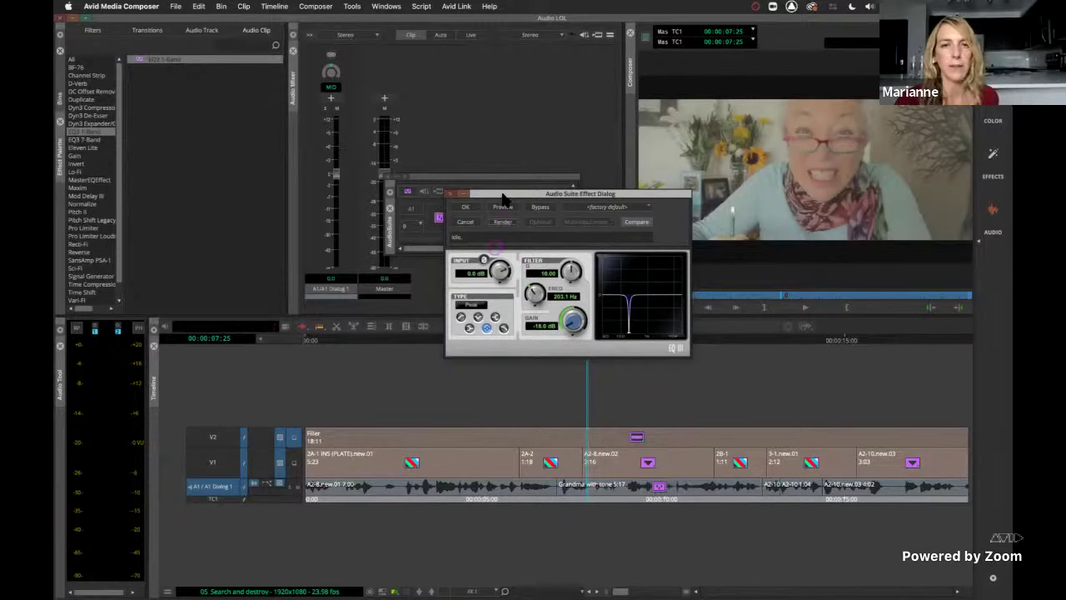
{"action": "left_click", "coordinate": [450, 194]}
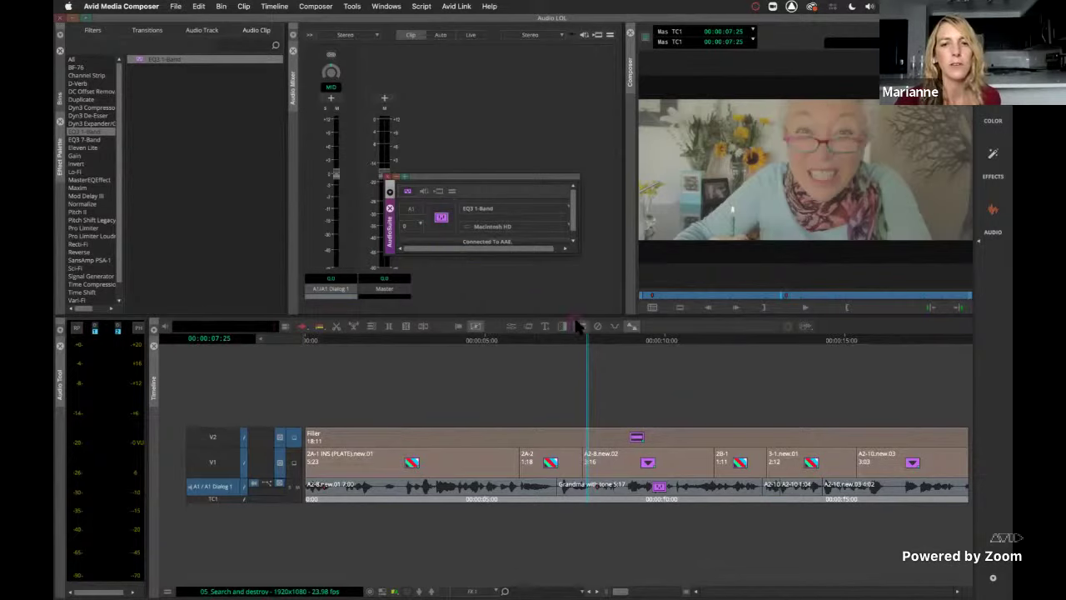
{"action": "left_click", "coordinate": [385, 177]}
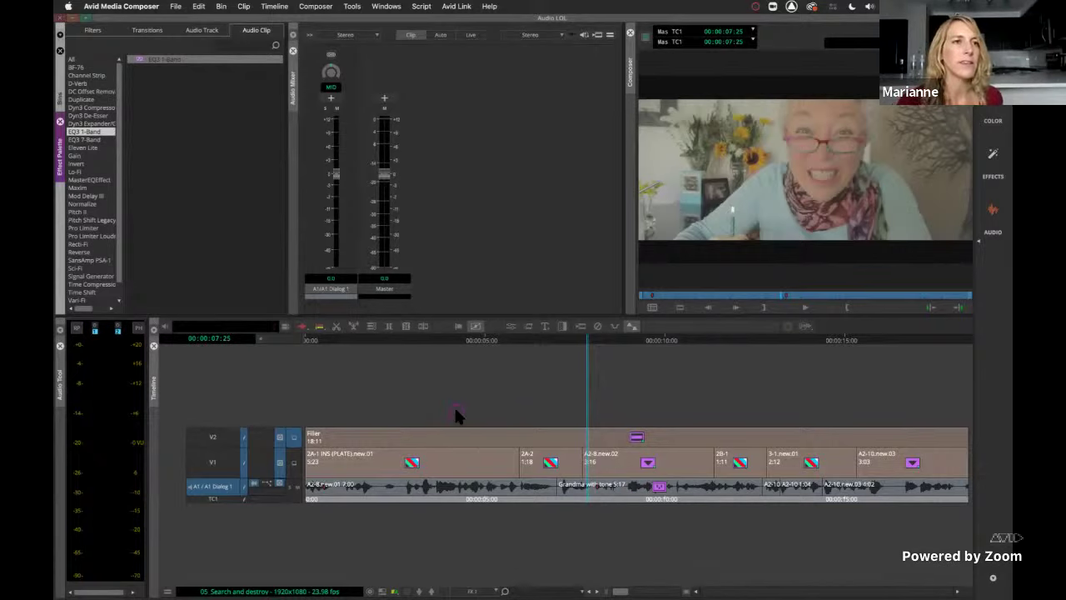
Step: Reopen AudioSuite, save the EQ3 1-Band effect as a template in the bin, and apply the template to the A2-8.new.01 clip on A1
{"action": "left_click", "coordinate": [60, 97]}
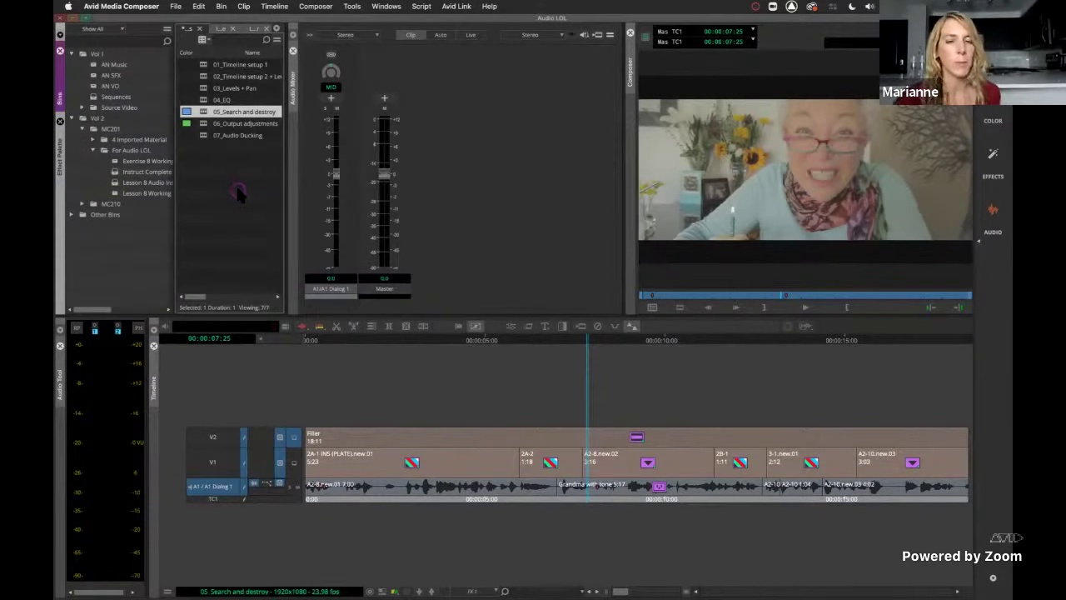
{"action": "left_click", "coordinate": [354, 8]}
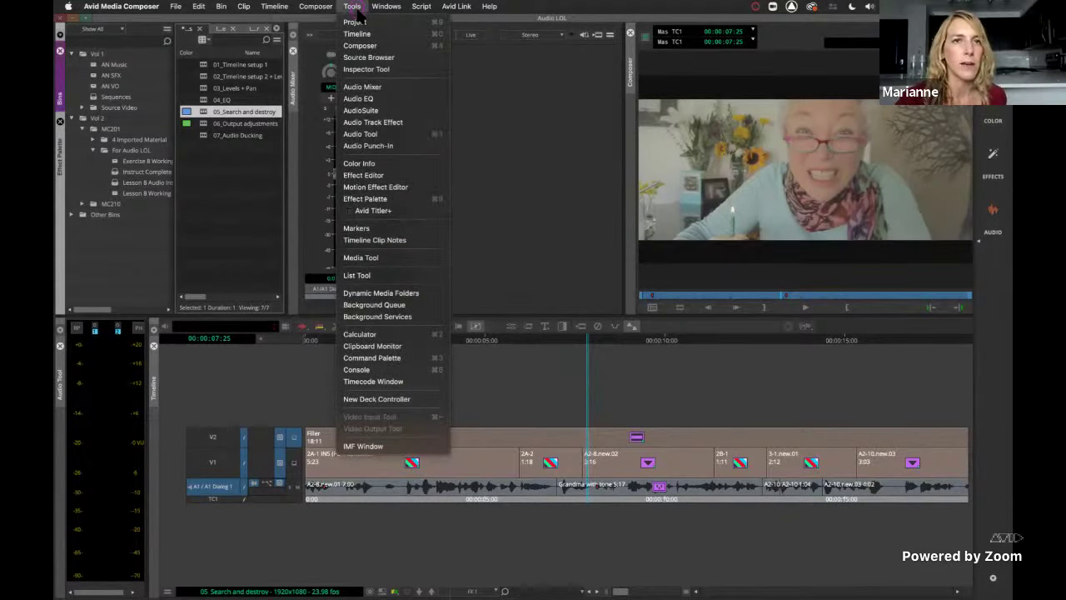
{"action": "left_click", "coordinate": [367, 110]}
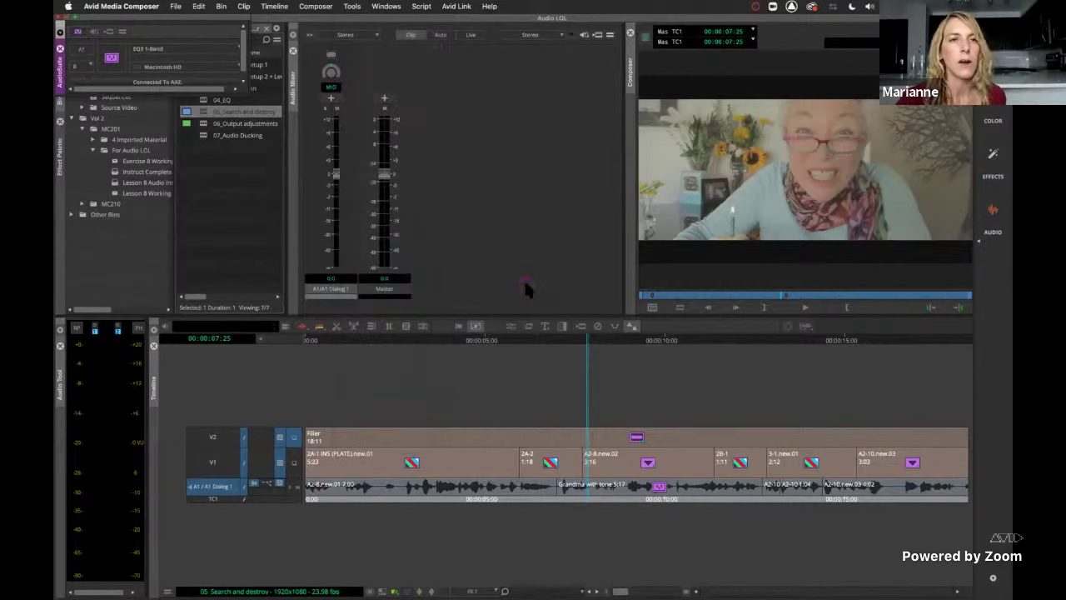
{"action": "left_click_drag", "start_coordinate": [204, 26], "coordinate": [482, 144]}
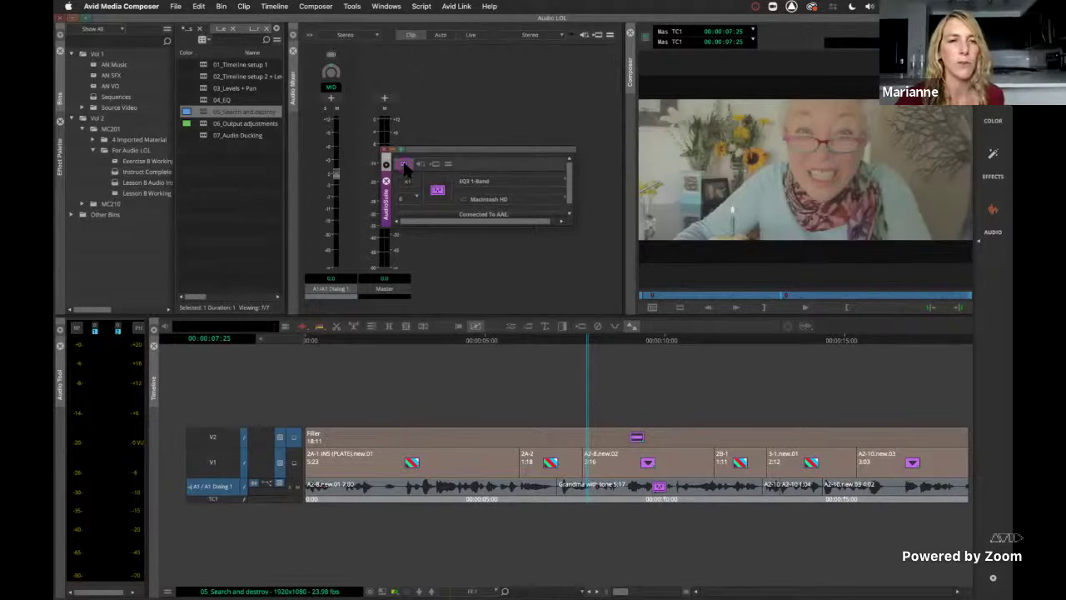
{"action": "left_click_drag", "start_coordinate": [405, 167], "coordinate": [238, 204]}
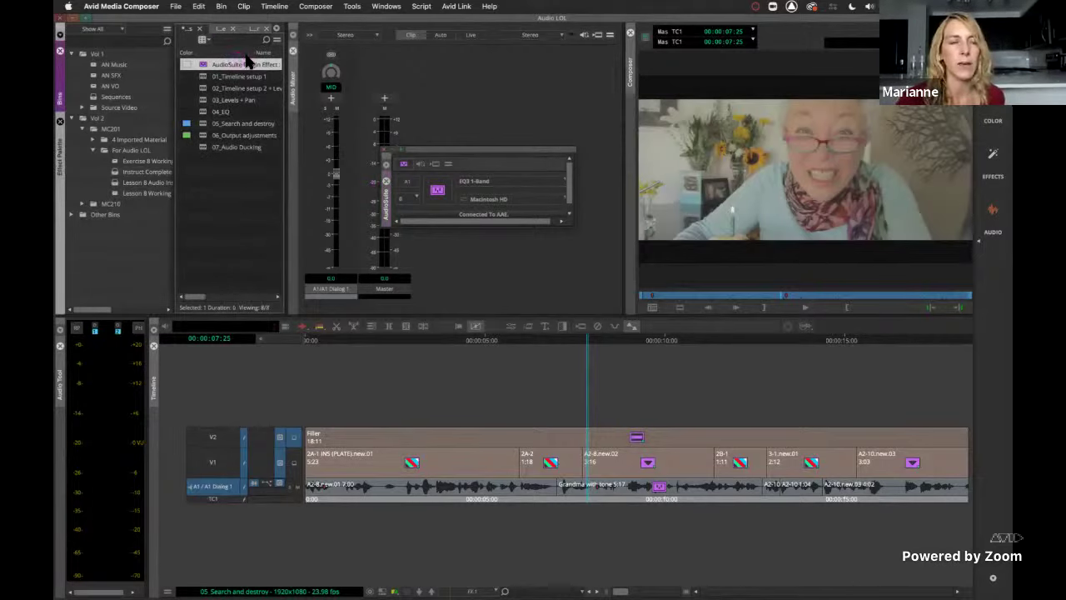
{"action": "left_click_drag", "start_coordinate": [200, 64], "coordinate": [369, 492]}
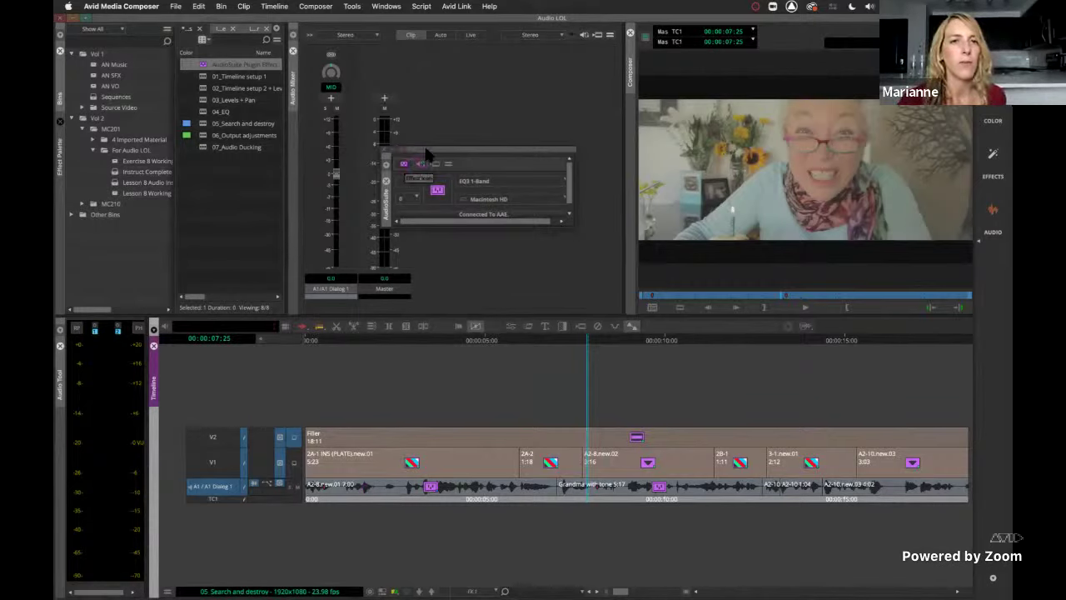
Step: Load the 02_Timeline setup 2 + Levels sequence from the bin
{"action": "left_click", "coordinate": [466, 239]}
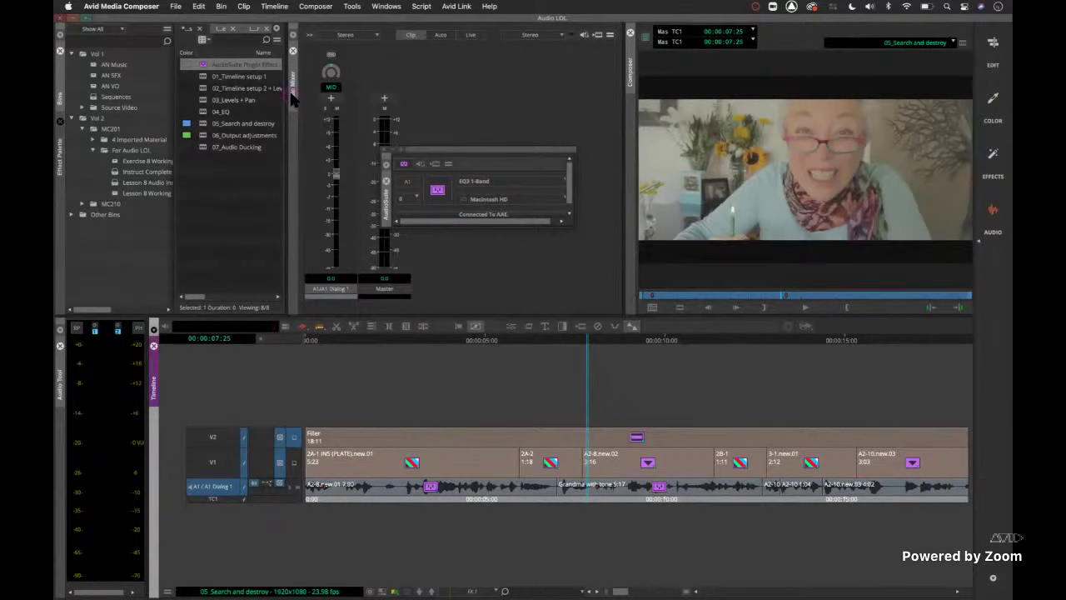
{"action": "left_click", "coordinate": [244, 184]}
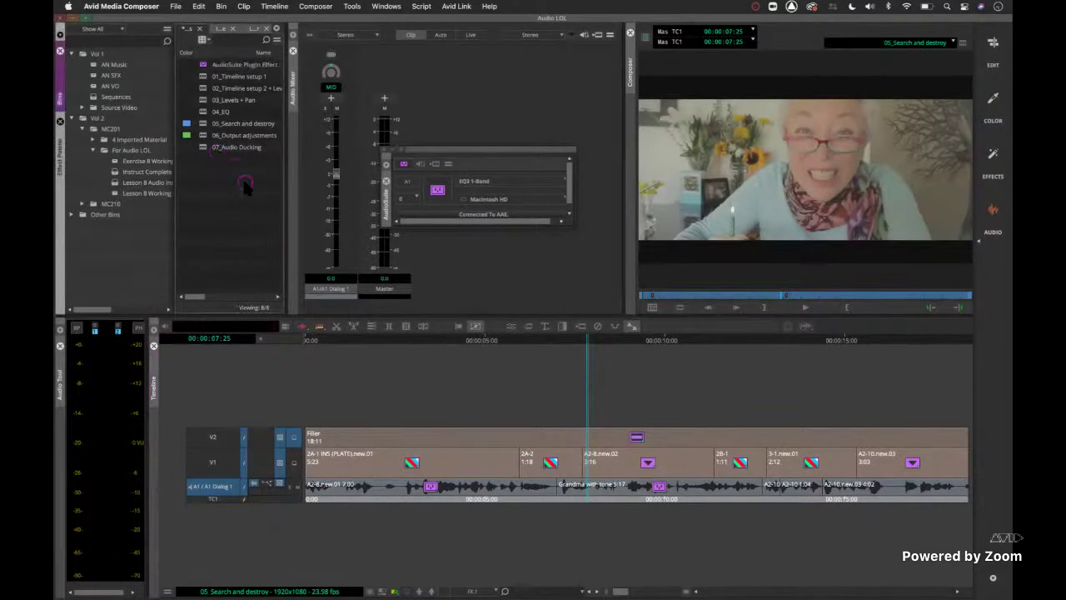
{"action": "double_click", "coordinate": [202, 88]}
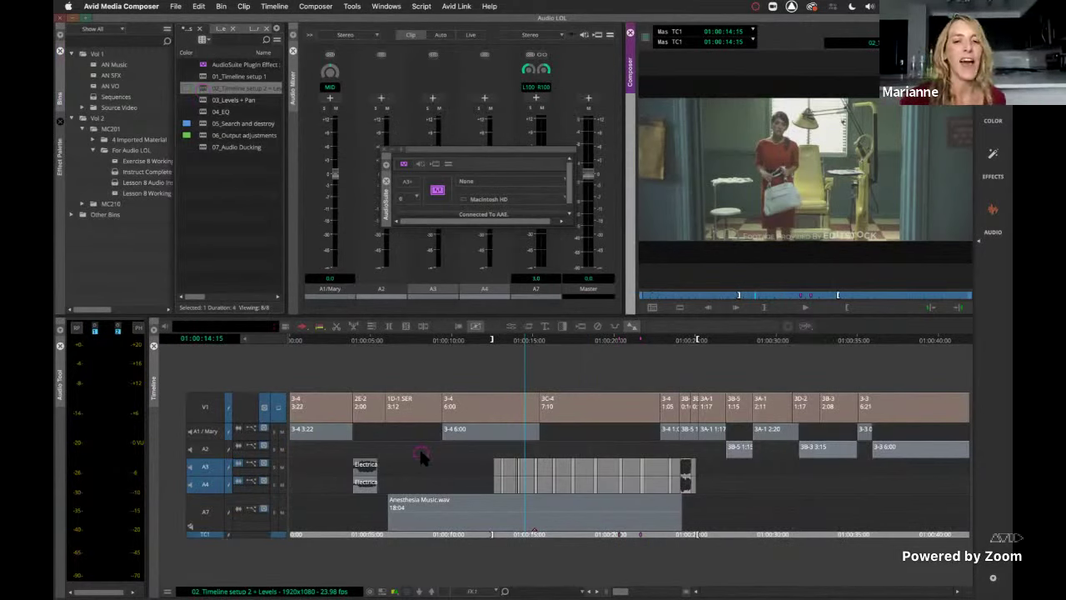
Step: Inspect the short dialogue clips on track A1 from the 3-4 clip after the music-bed section to the 3A-1 1:17 clip
{"action": "left_click", "coordinate": [666, 440]}
{"action": "left_click", "coordinate": [690, 443]}
{"action": "left_click", "coordinate": [664, 439]}
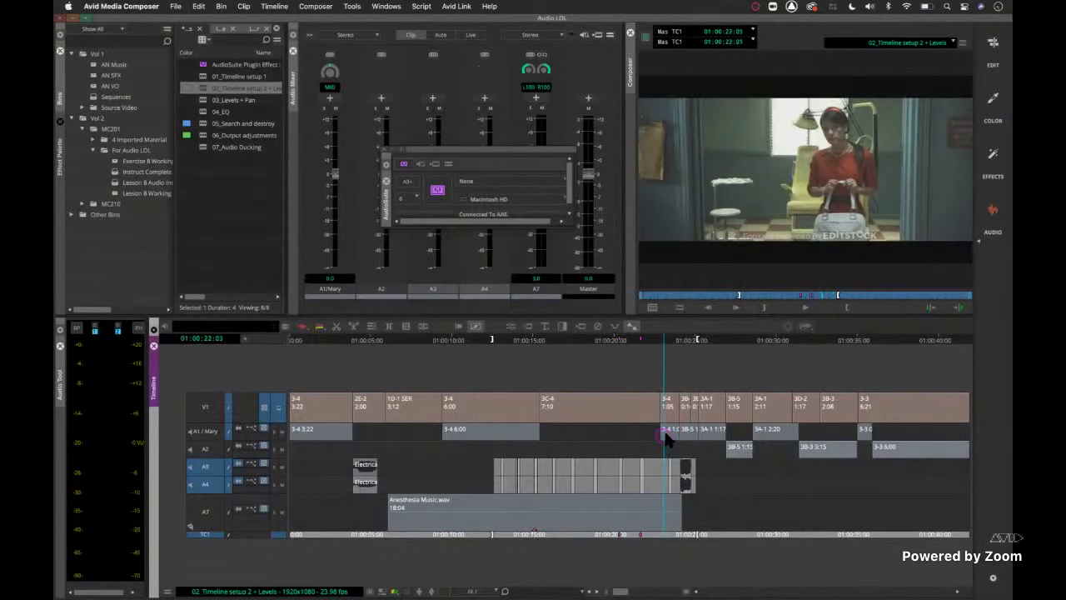
{"action": "left_click", "coordinate": [683, 439]}
{"action": "left_click_drag", "start_coordinate": [685, 440], "coordinate": [661, 435]}
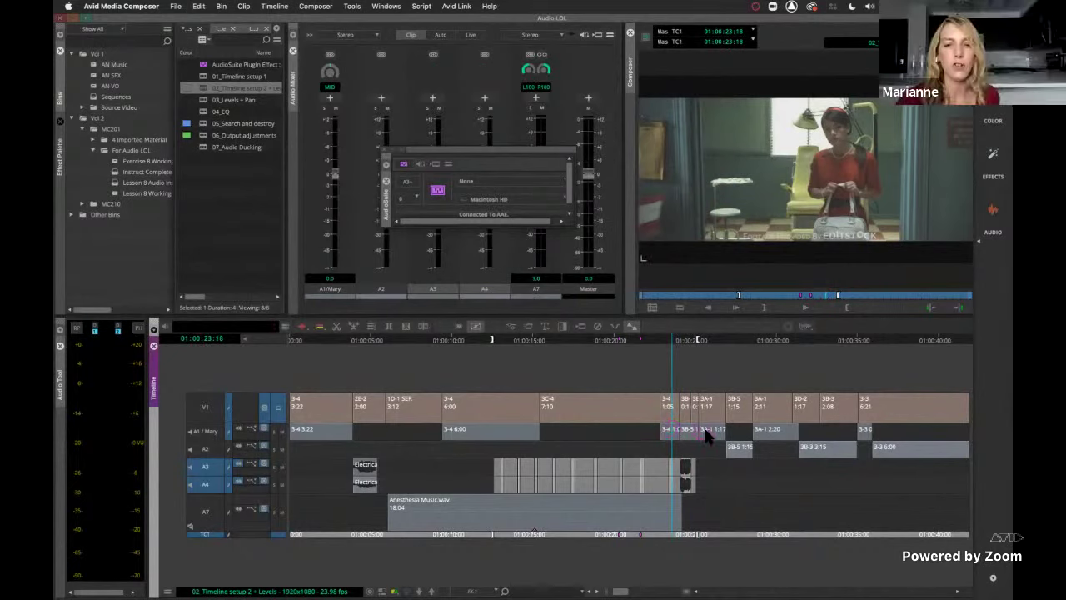
{"action": "left_click", "coordinate": [707, 435]}
Step: Mark the sequence from the start of the 3B-5 1:15 clip to its end, with only audio tracks A1 and A2 selected
{"action": "left_click", "coordinate": [739, 450]}
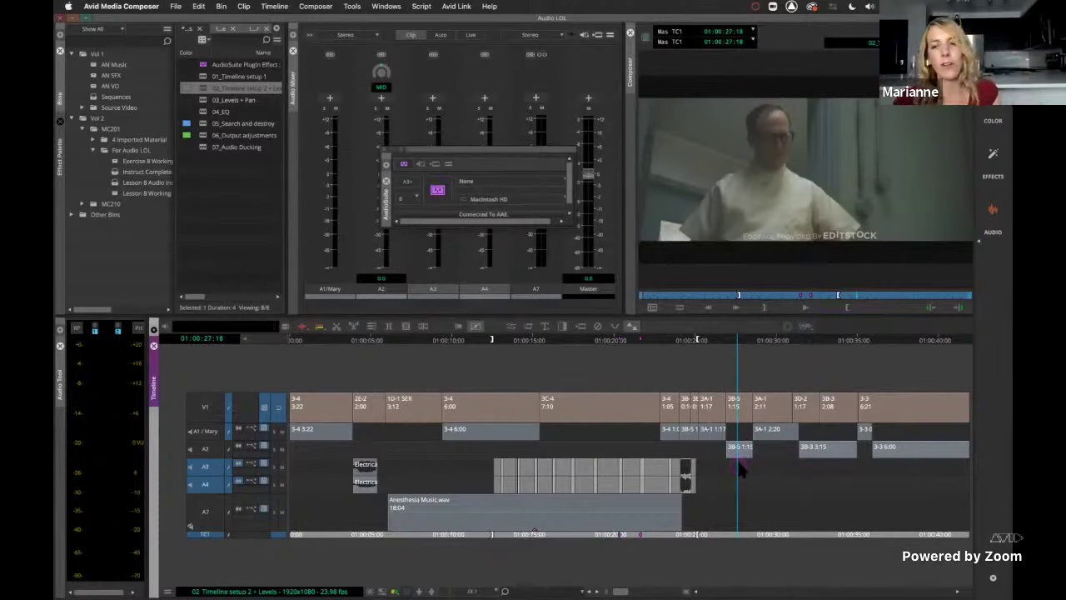
{"action": "key", "text": "a"}
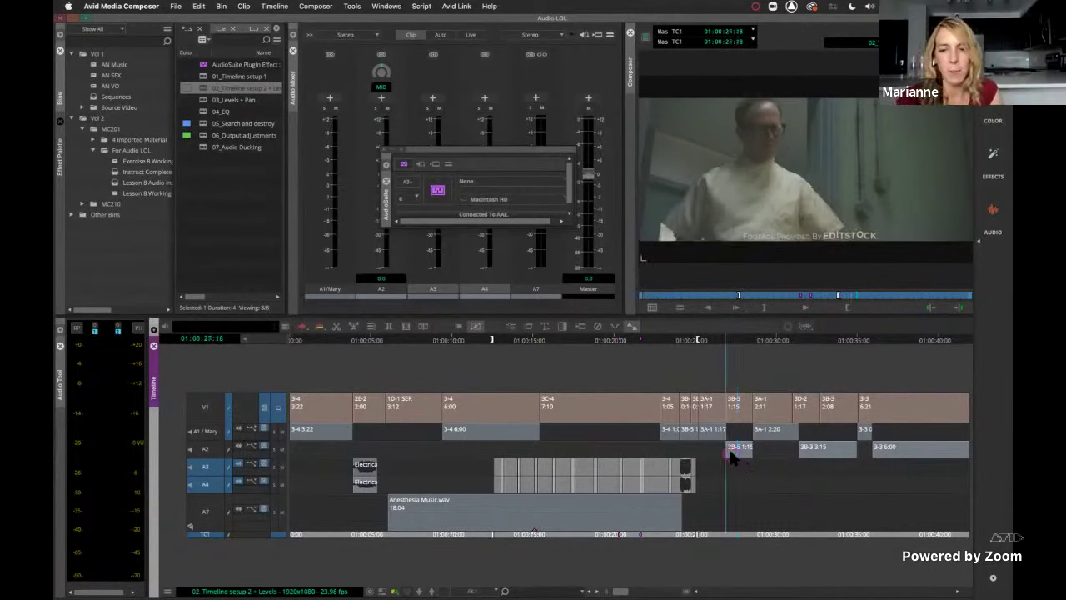
{"action": "key", "text": "End"}
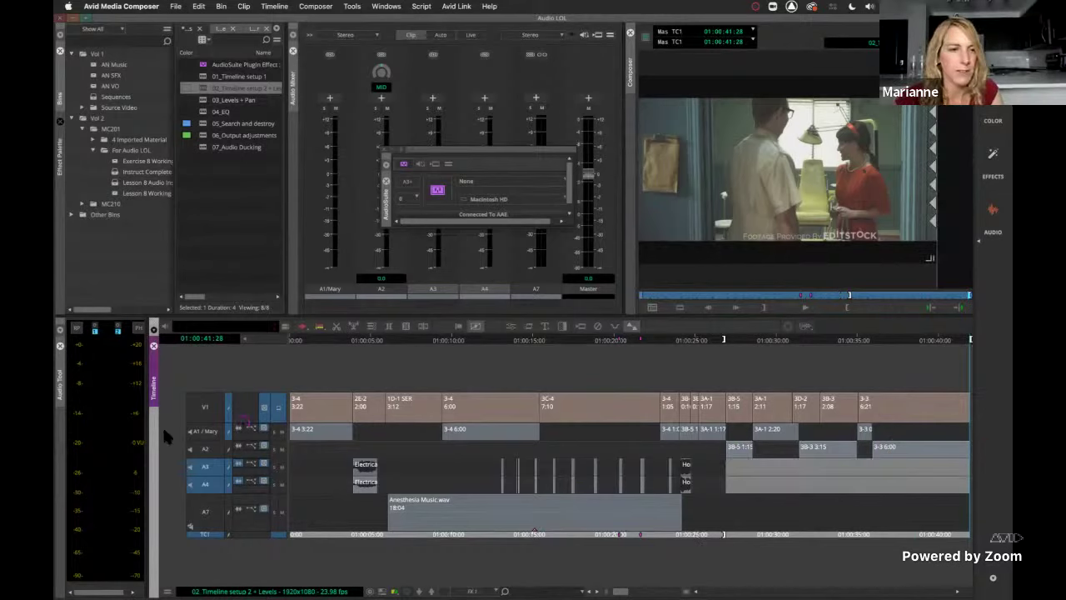
{"action": "left_click", "coordinate": [204, 450]}
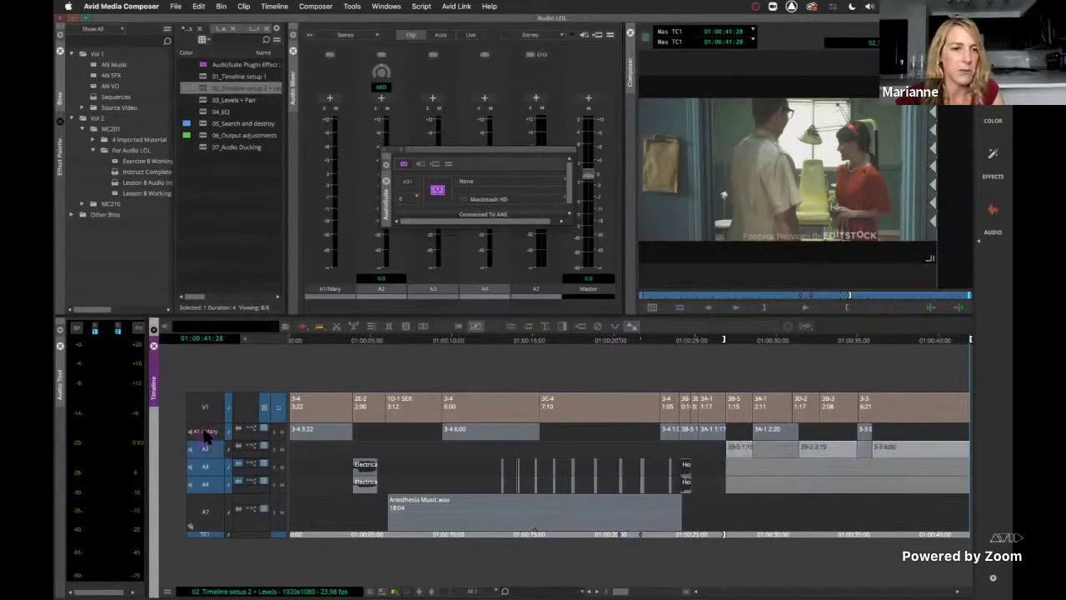
{"action": "left_click", "coordinate": [202, 432]}
{"action": "left_click", "coordinate": [208, 466]}
{"action": "left_click", "coordinate": [207, 484]}
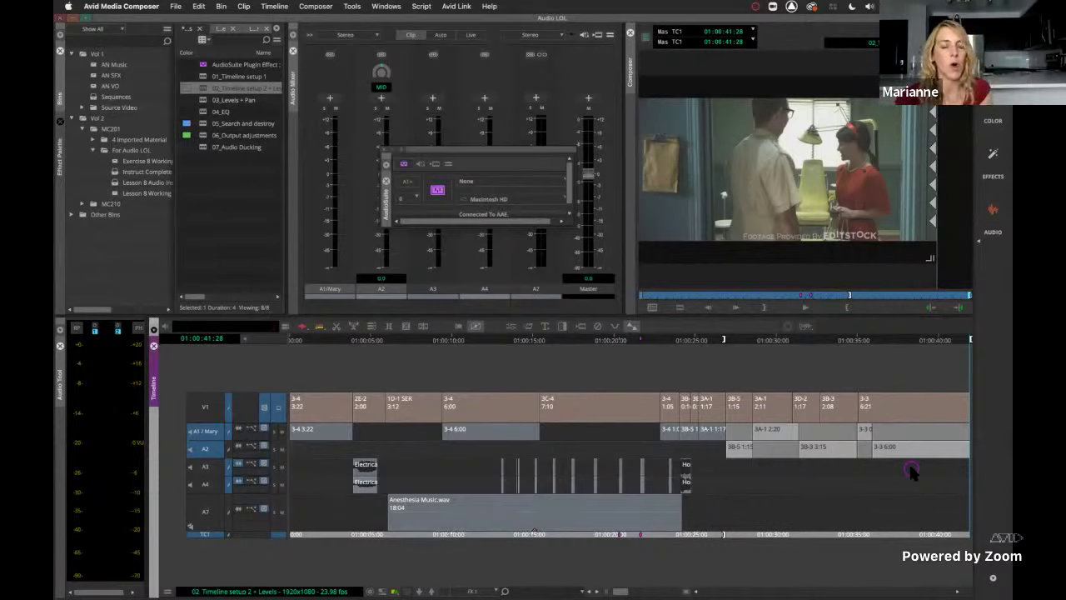
Step: Examine the Audio Track Effect Tool and the insert effect categories for track A3, and park at 01:00:29:05 without adding an effect
{"action": "left_click", "coordinate": [239, 475]}
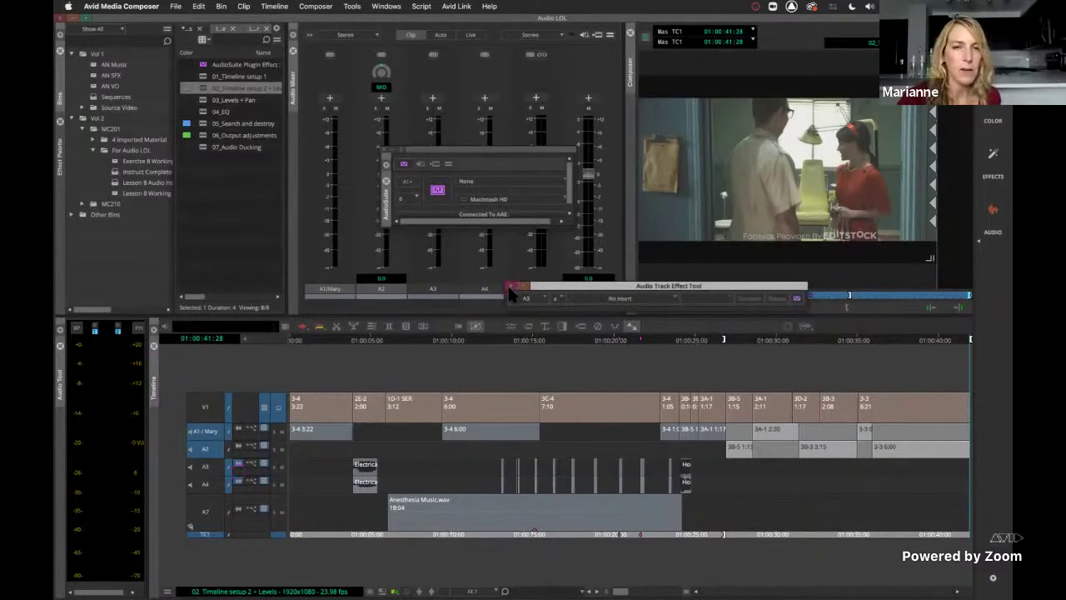
{"action": "left_click", "coordinate": [513, 287]}
{"action": "right_click", "coordinate": [240, 477]}
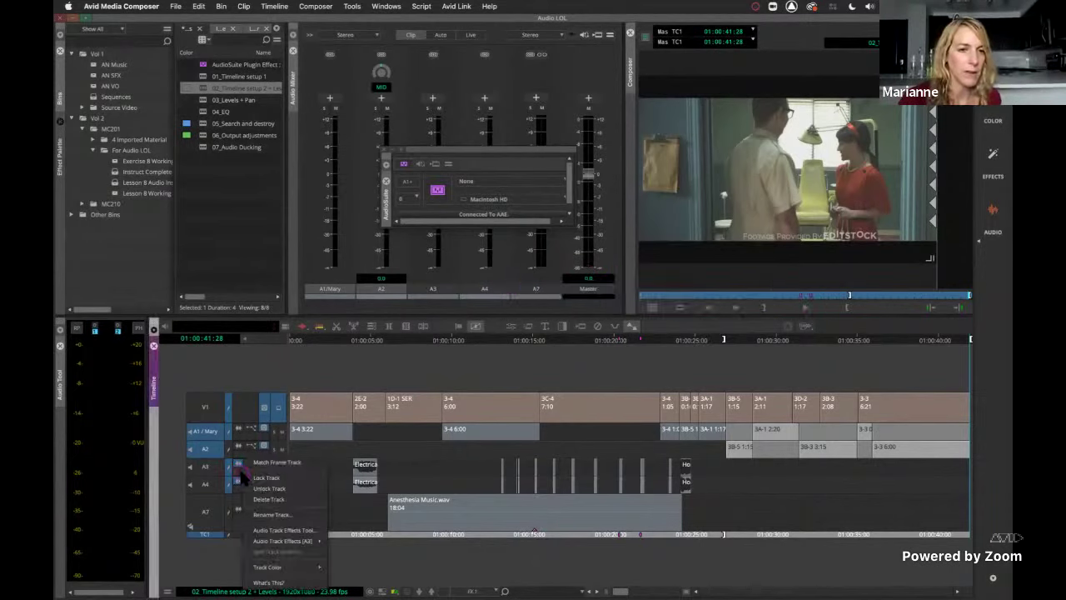
{"action": "mouse_move", "coordinate": [282, 540]}
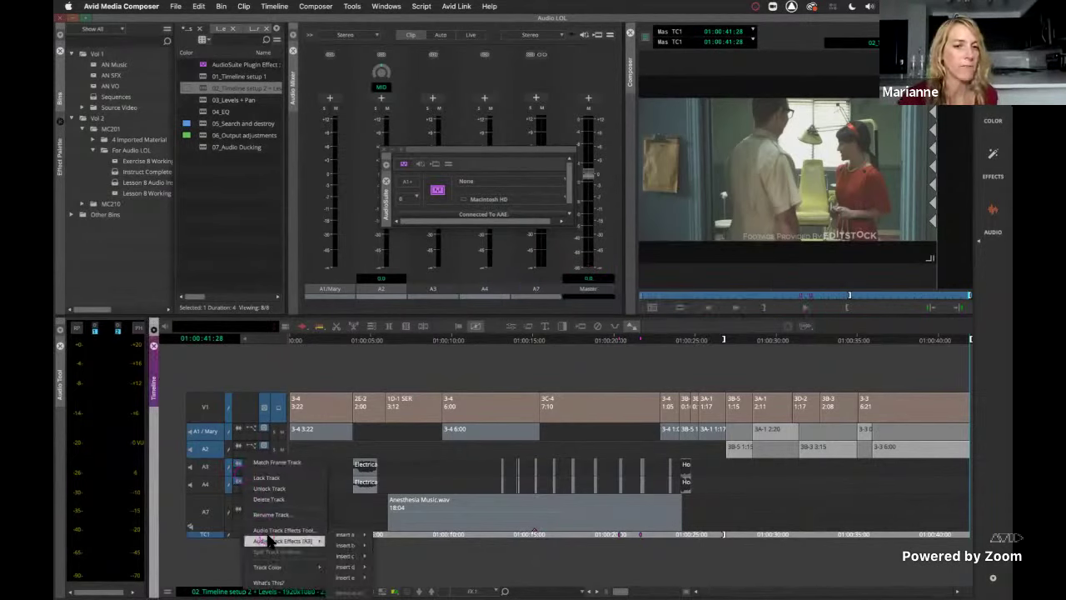
{"action": "mouse_move", "coordinate": [348, 546]}
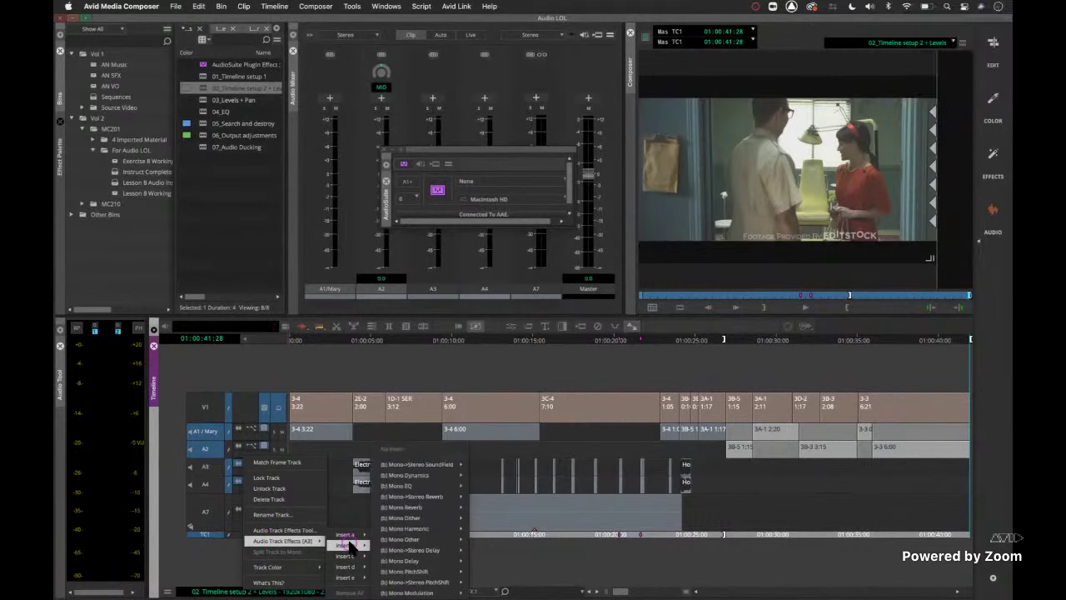
{"action": "left_click", "coordinate": [763, 534]}
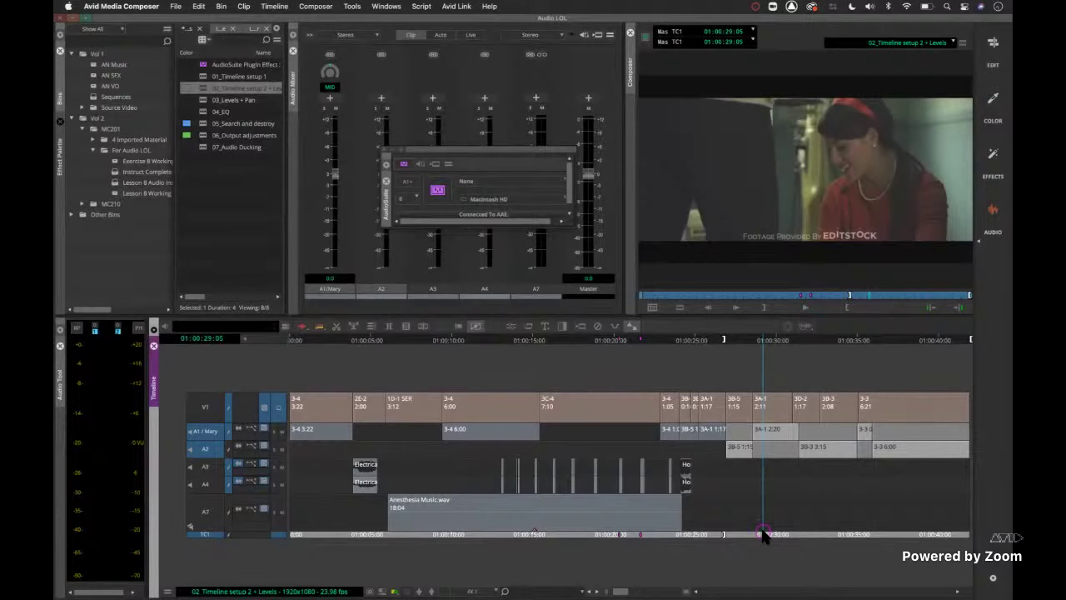